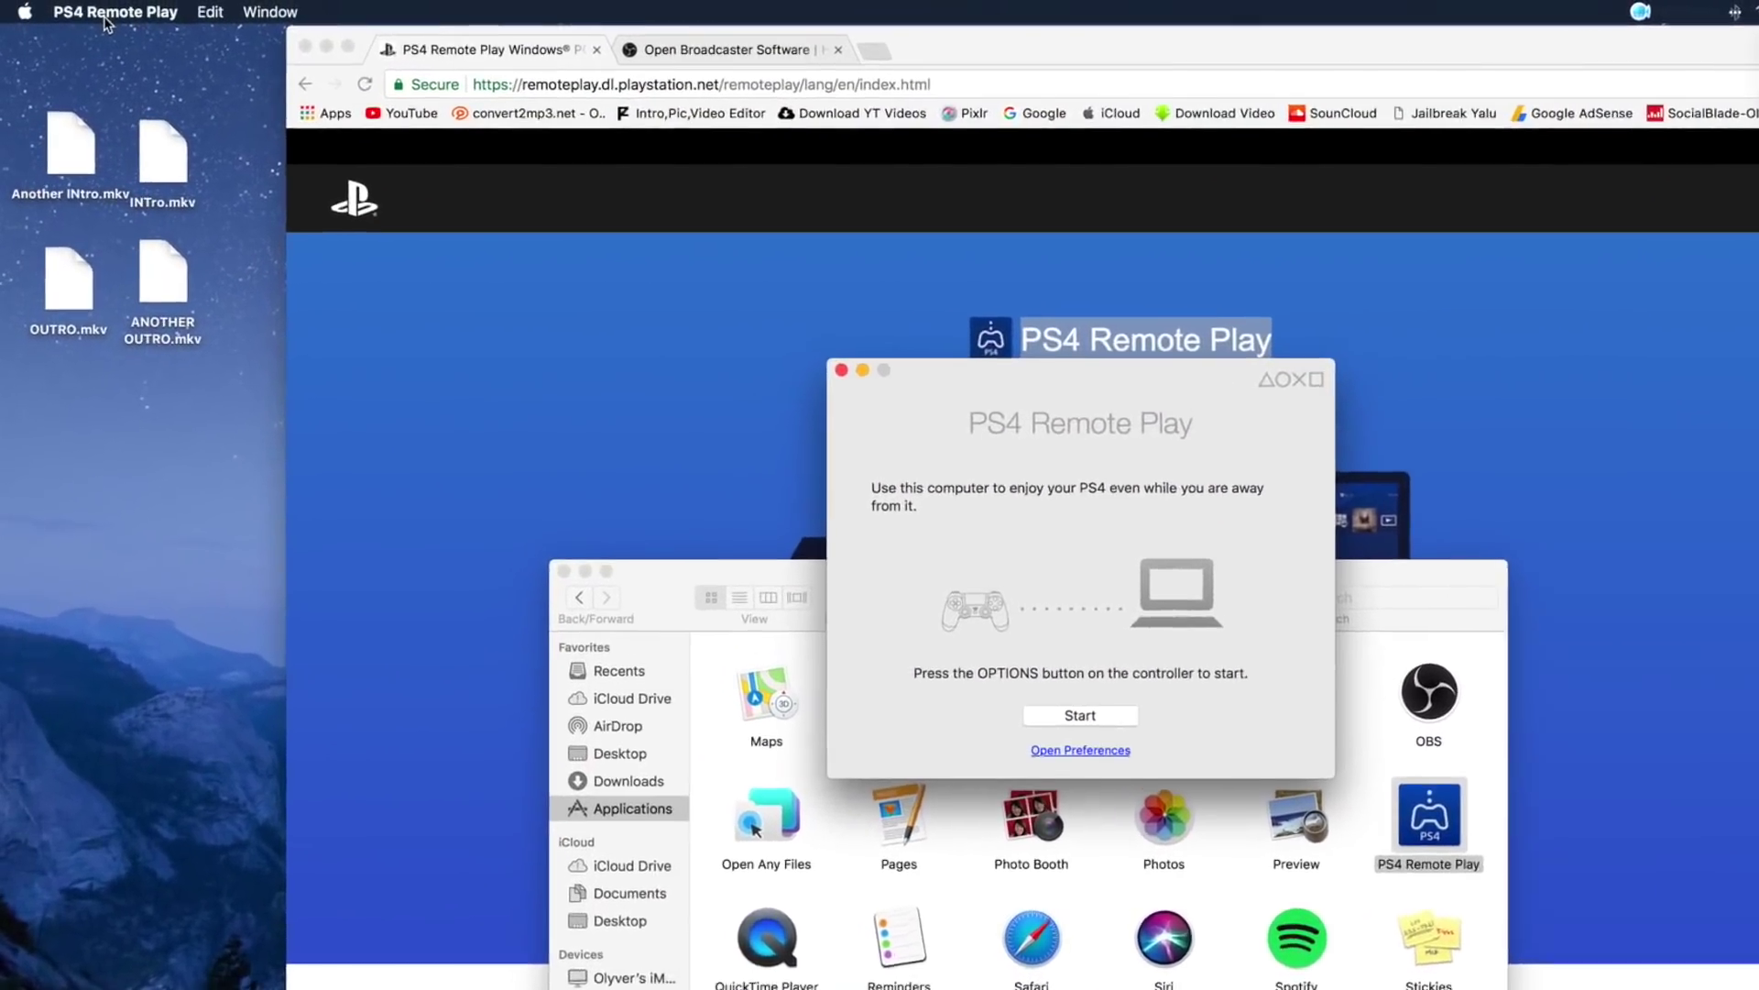
Open the PS4 Remote Play preferences and set the video resolution to Best (1080p), accepting the notice about it
{"action": "left_click", "coordinate": [137, 20]}
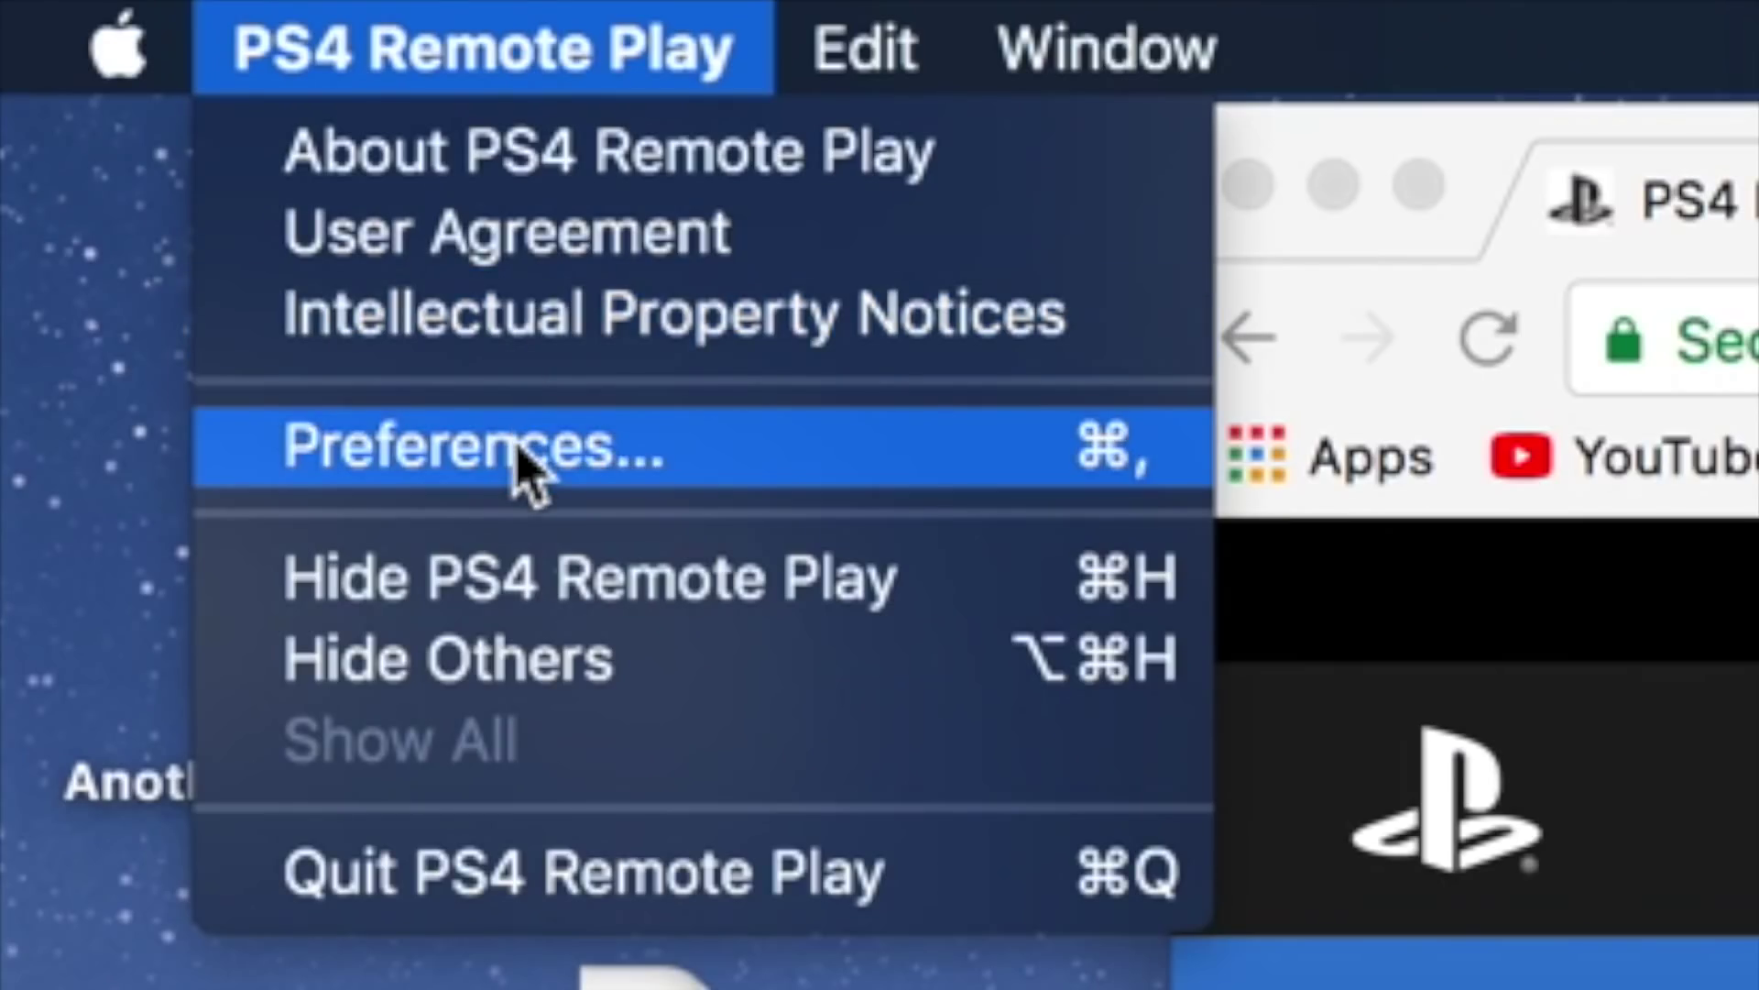
{"action": "left_click", "coordinate": [517, 446]}
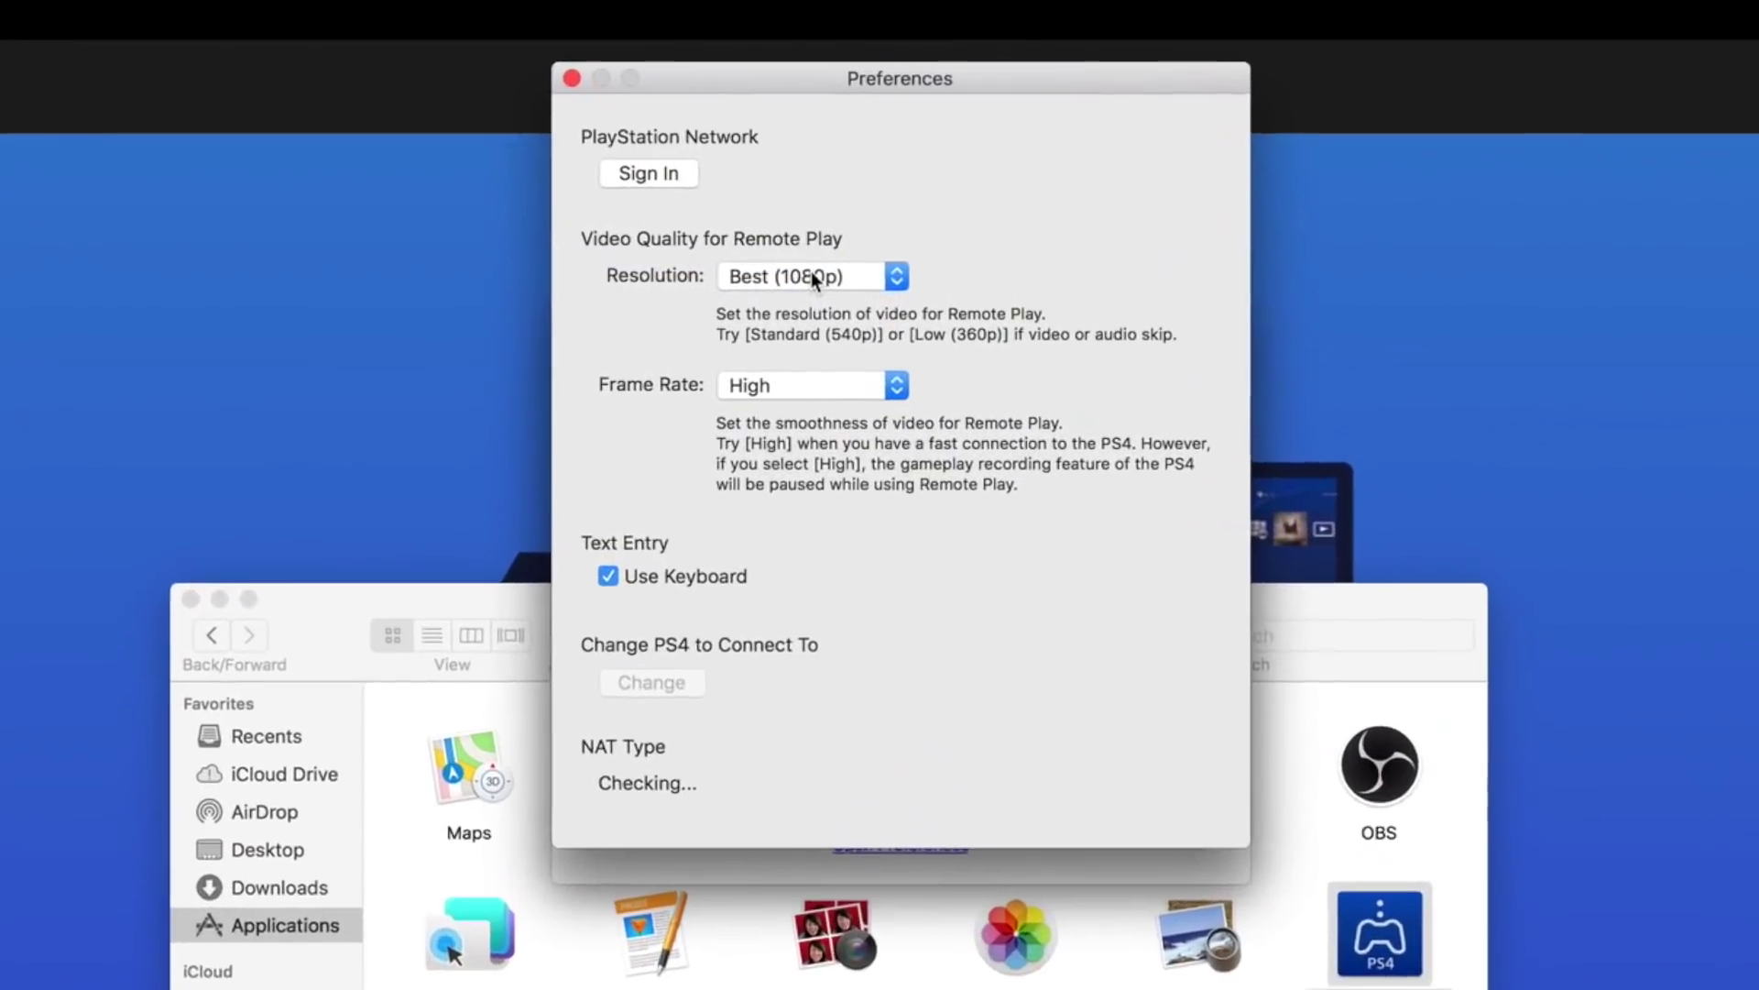
{"action": "left_click", "coordinate": [832, 271]}
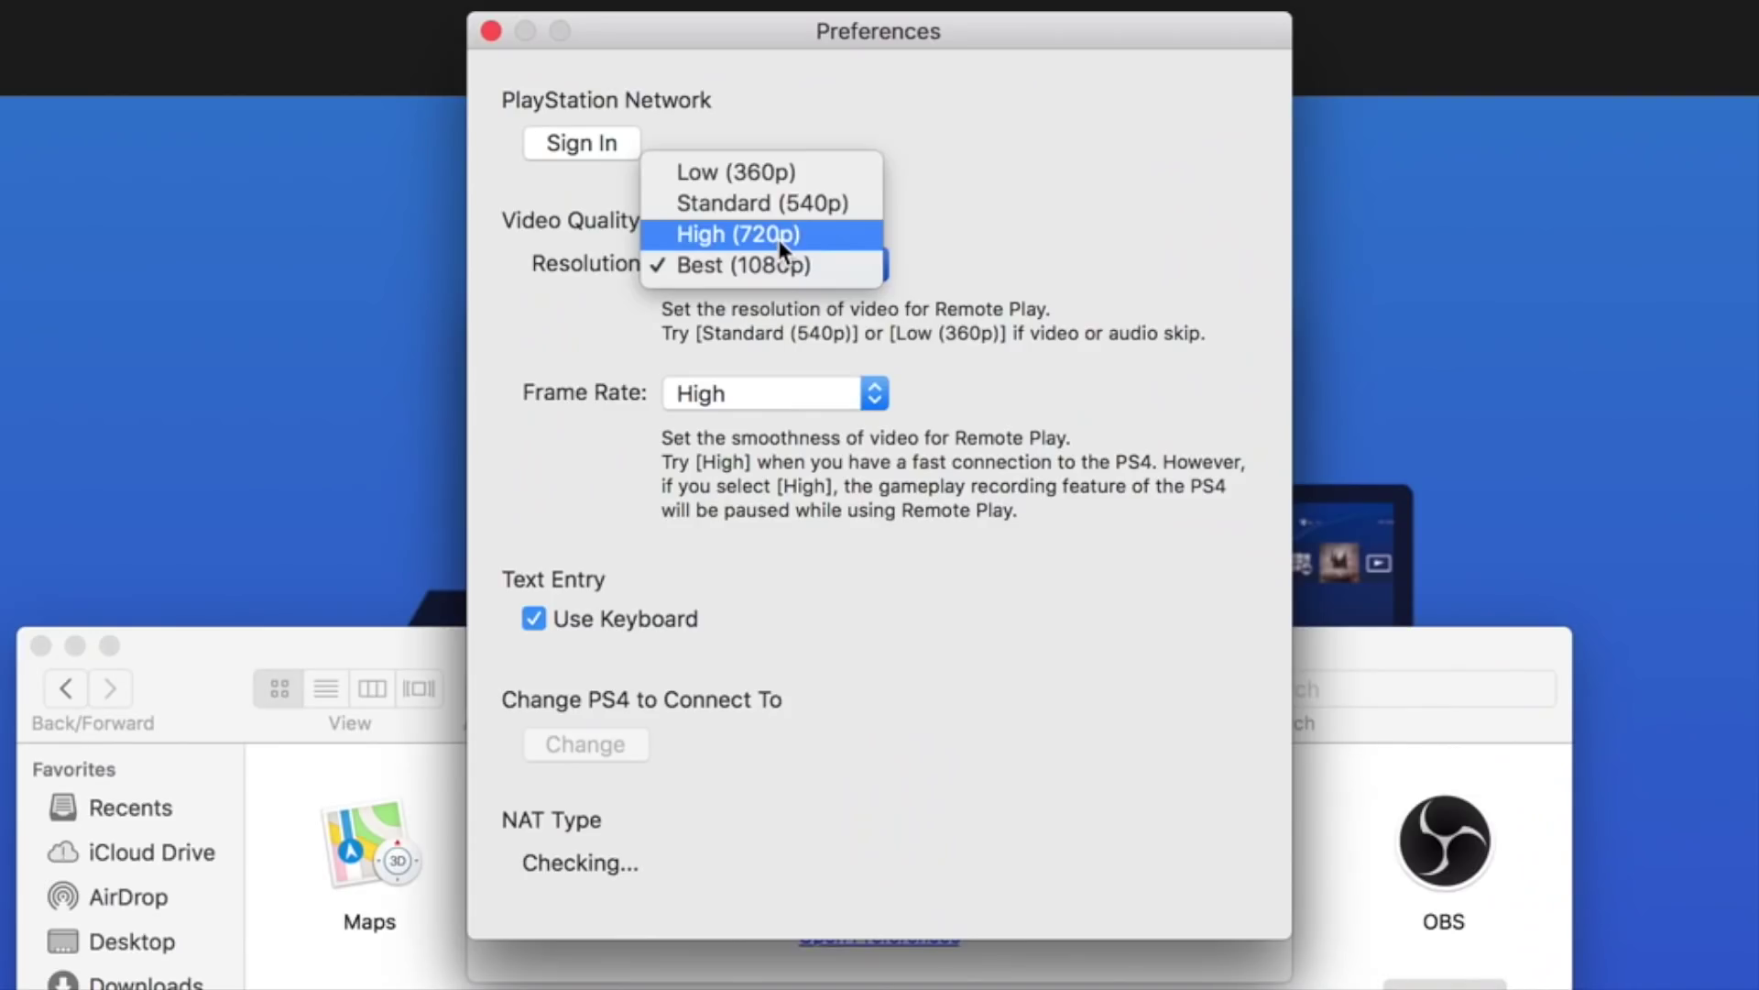
{"action": "left_click", "coordinate": [778, 239]}
{"action": "left_click", "coordinate": [790, 268]}
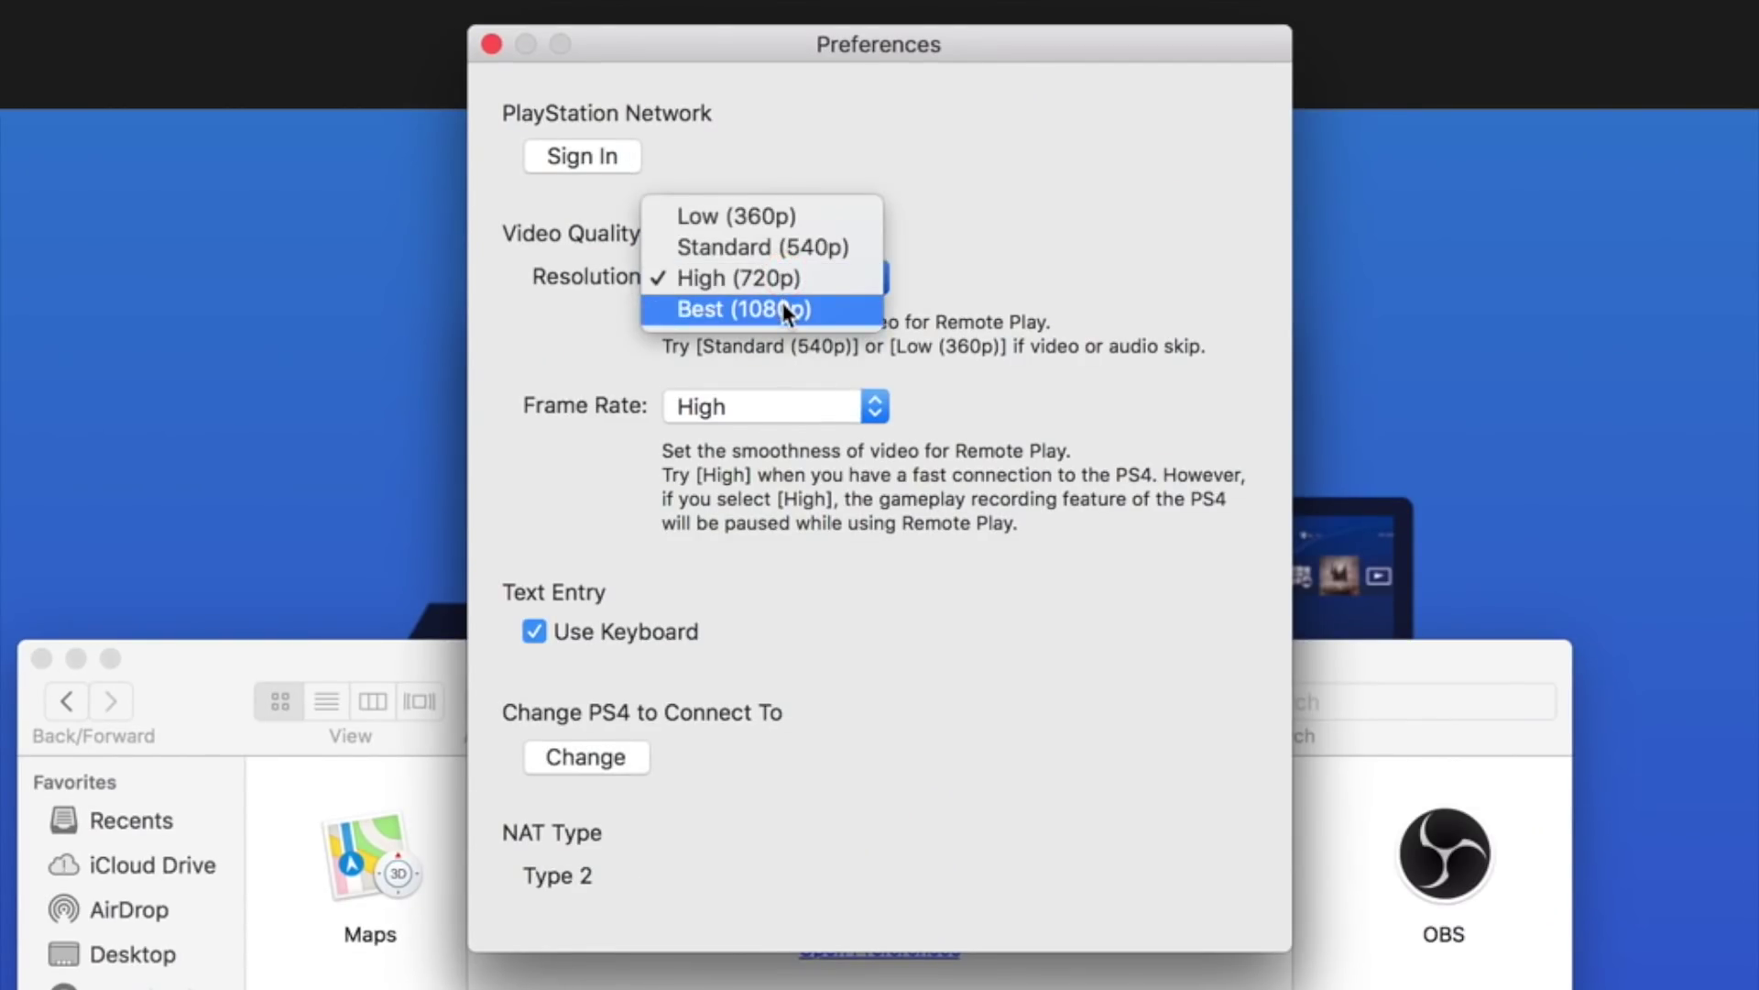
{"action": "left_click", "coordinate": [783, 307]}
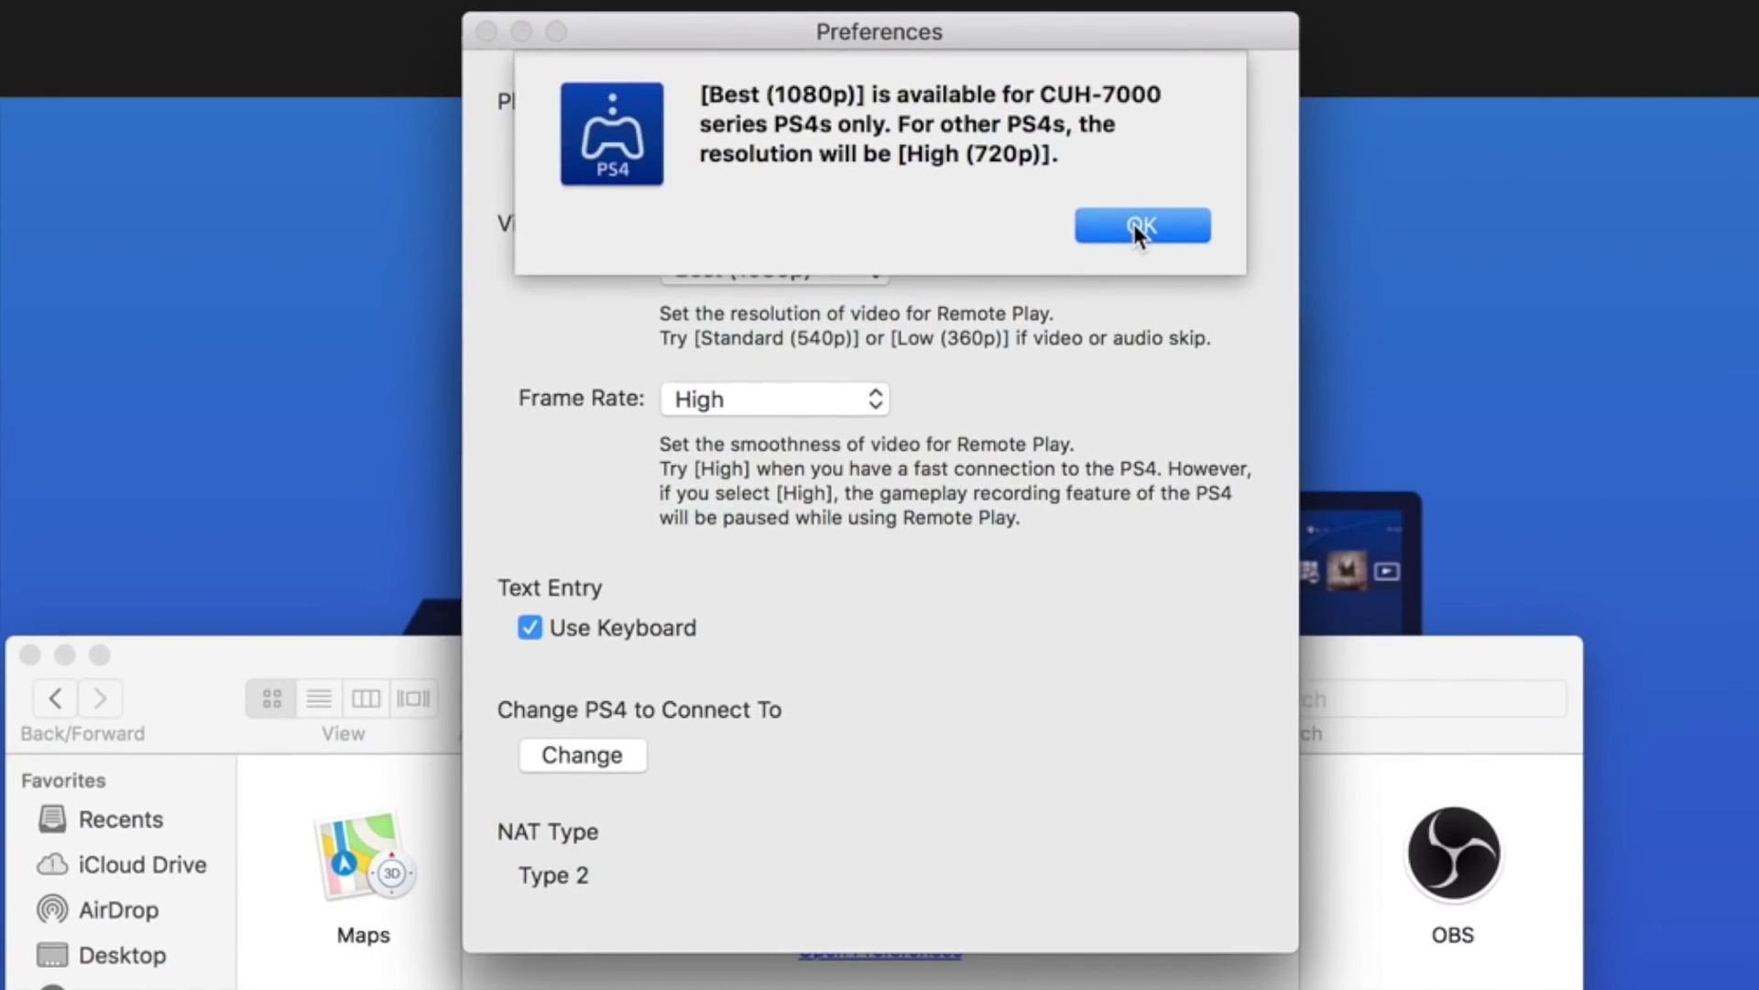
{"action": "left_click", "coordinate": [1135, 223]}
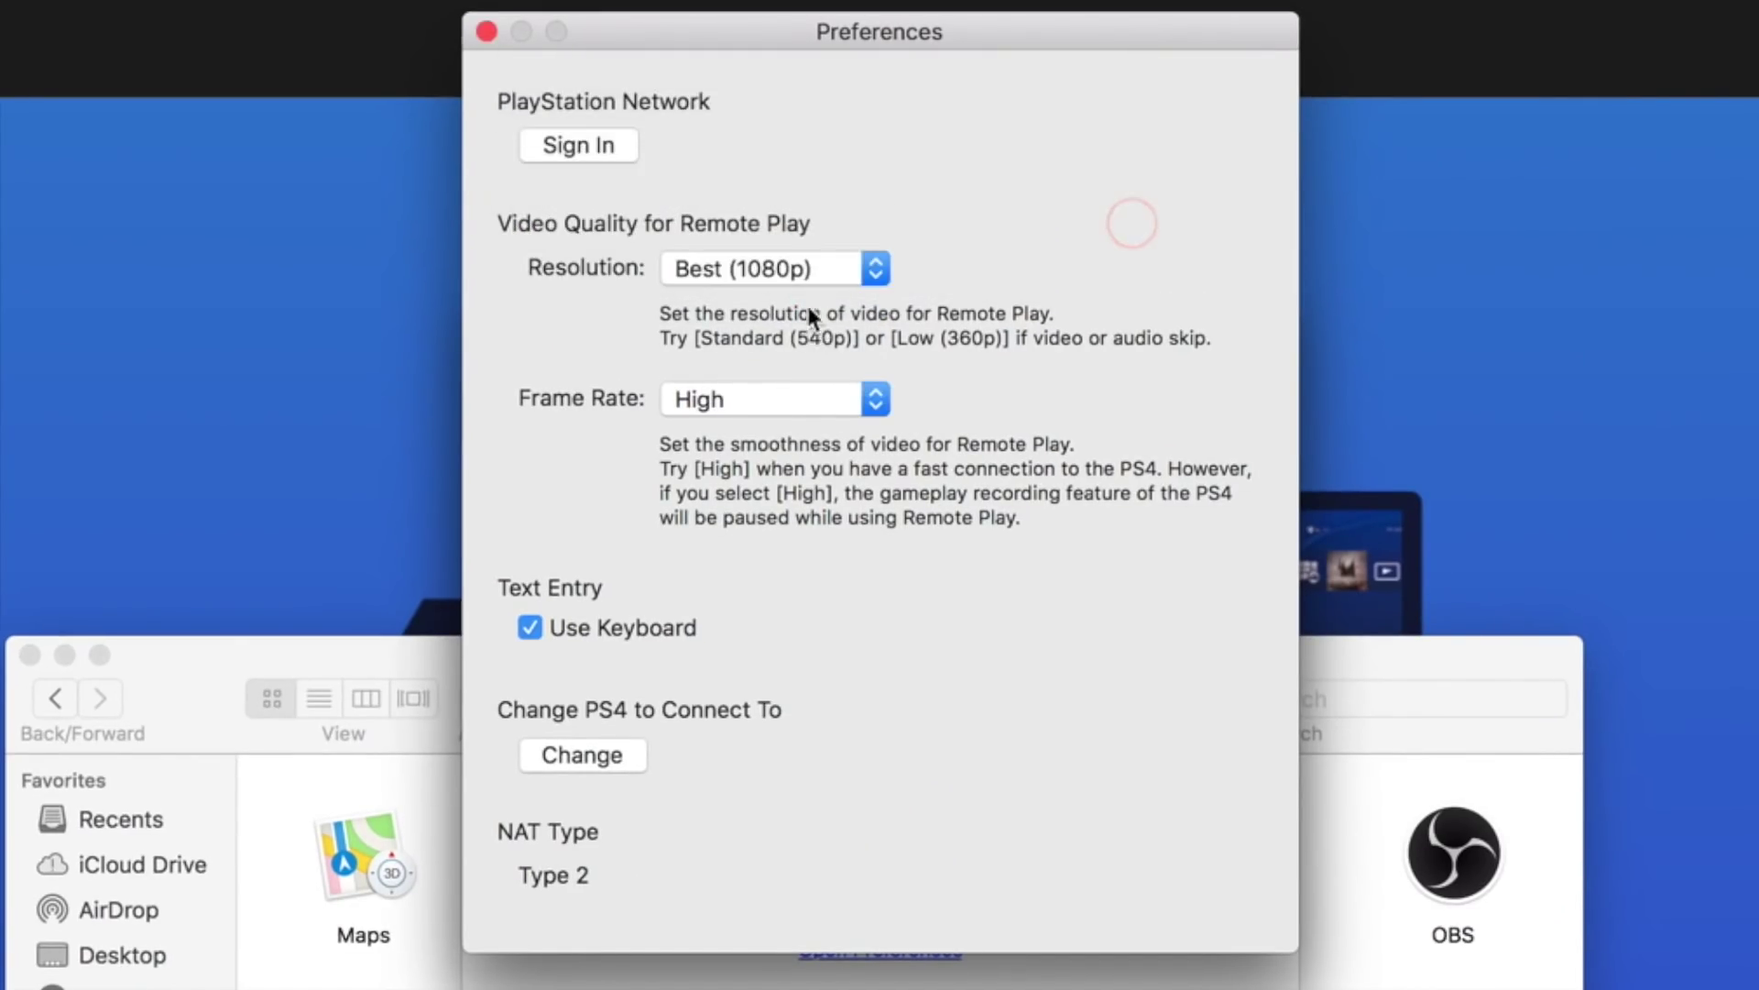
Set the Remote Play frame rate to High and close the preferences
{"action": "left_click", "coordinate": [782, 398]}
{"action": "left_click", "coordinate": [788, 382]}
{"action": "left_click", "coordinate": [769, 399]}
{"action": "left_click", "coordinate": [744, 429]}
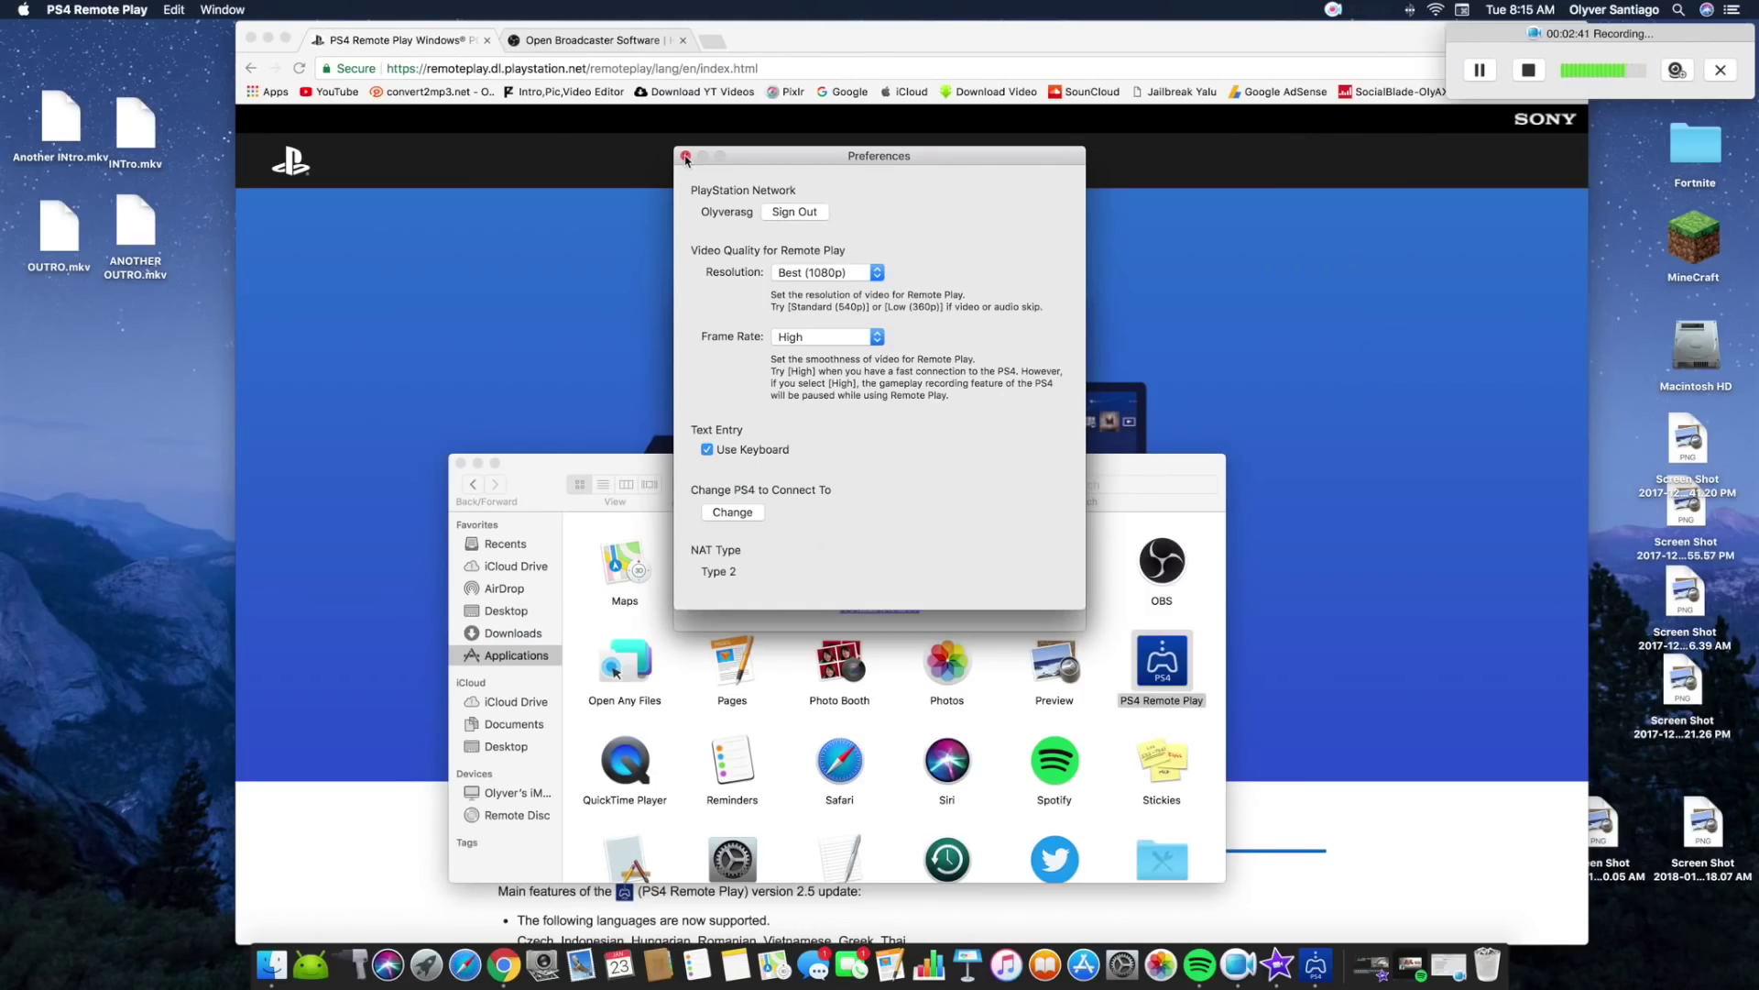
{"action": "left_click", "coordinate": [480, 19]}
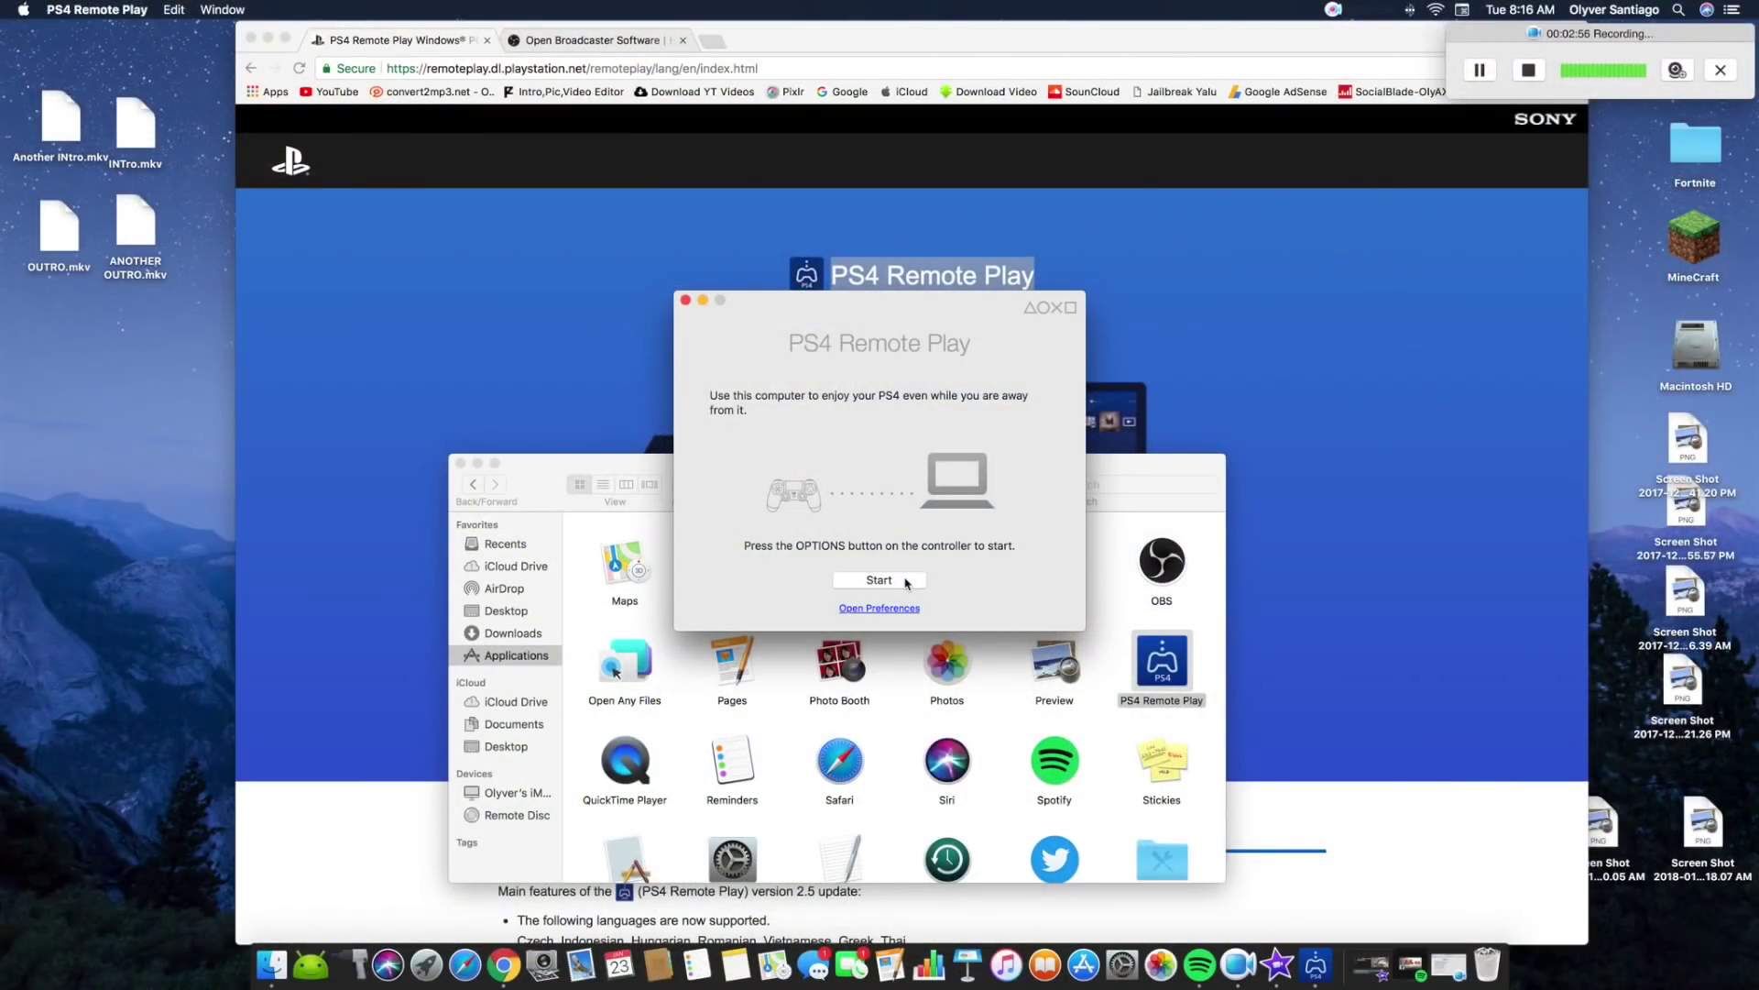
Start the Remote Play session with the PS4 and minimize its window
{"action": "left_click", "coordinate": [906, 583]}
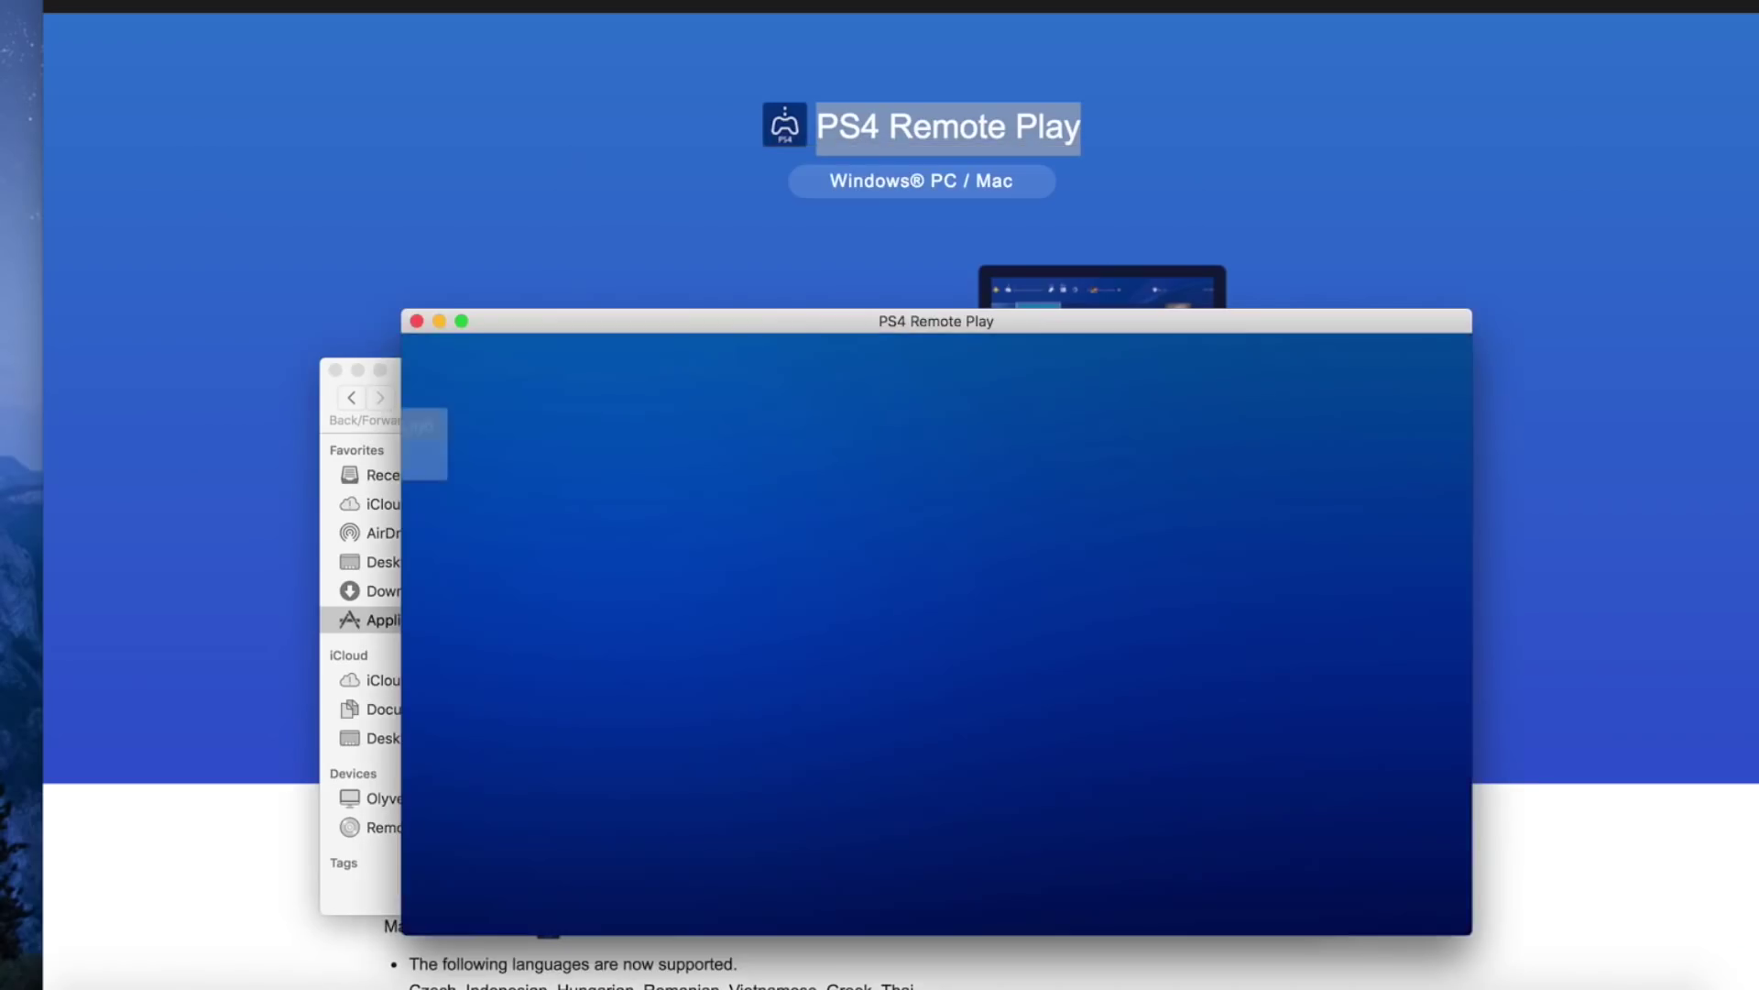
{"action": "left_click_drag", "start_coordinate": [782, 320], "coordinate": [693, 263]}
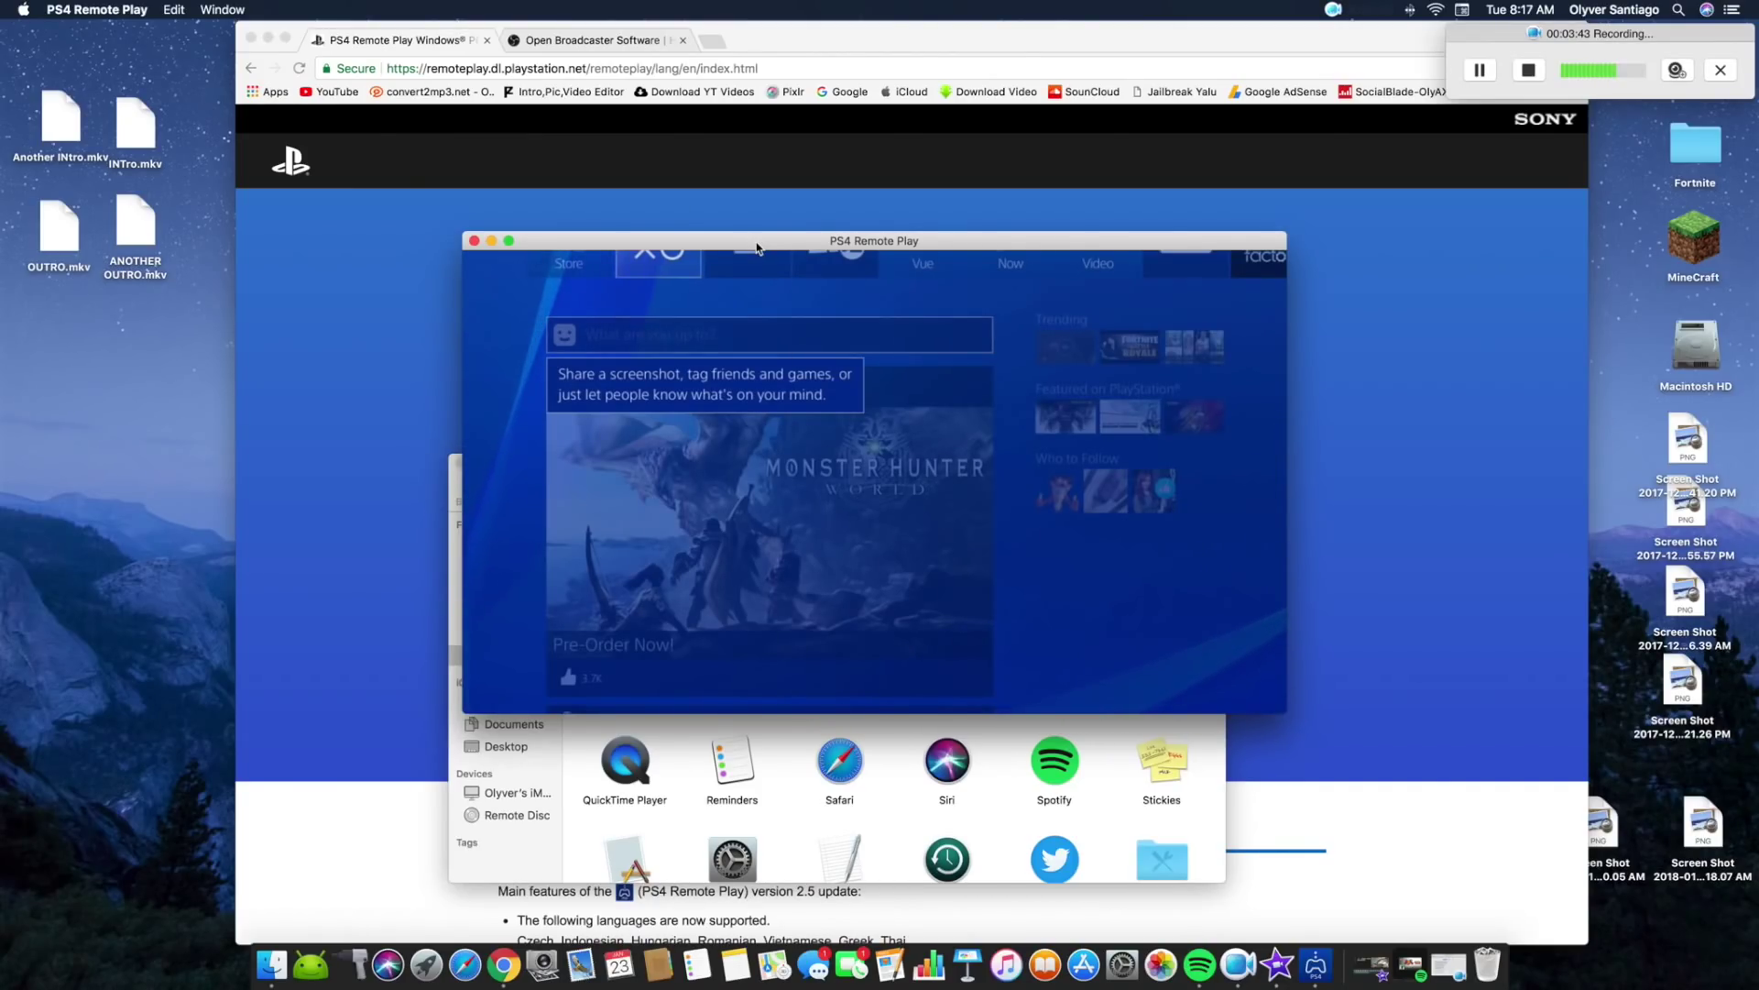
{"action": "left_click_drag", "start_coordinate": [487, 245], "coordinate": [564, 273]}
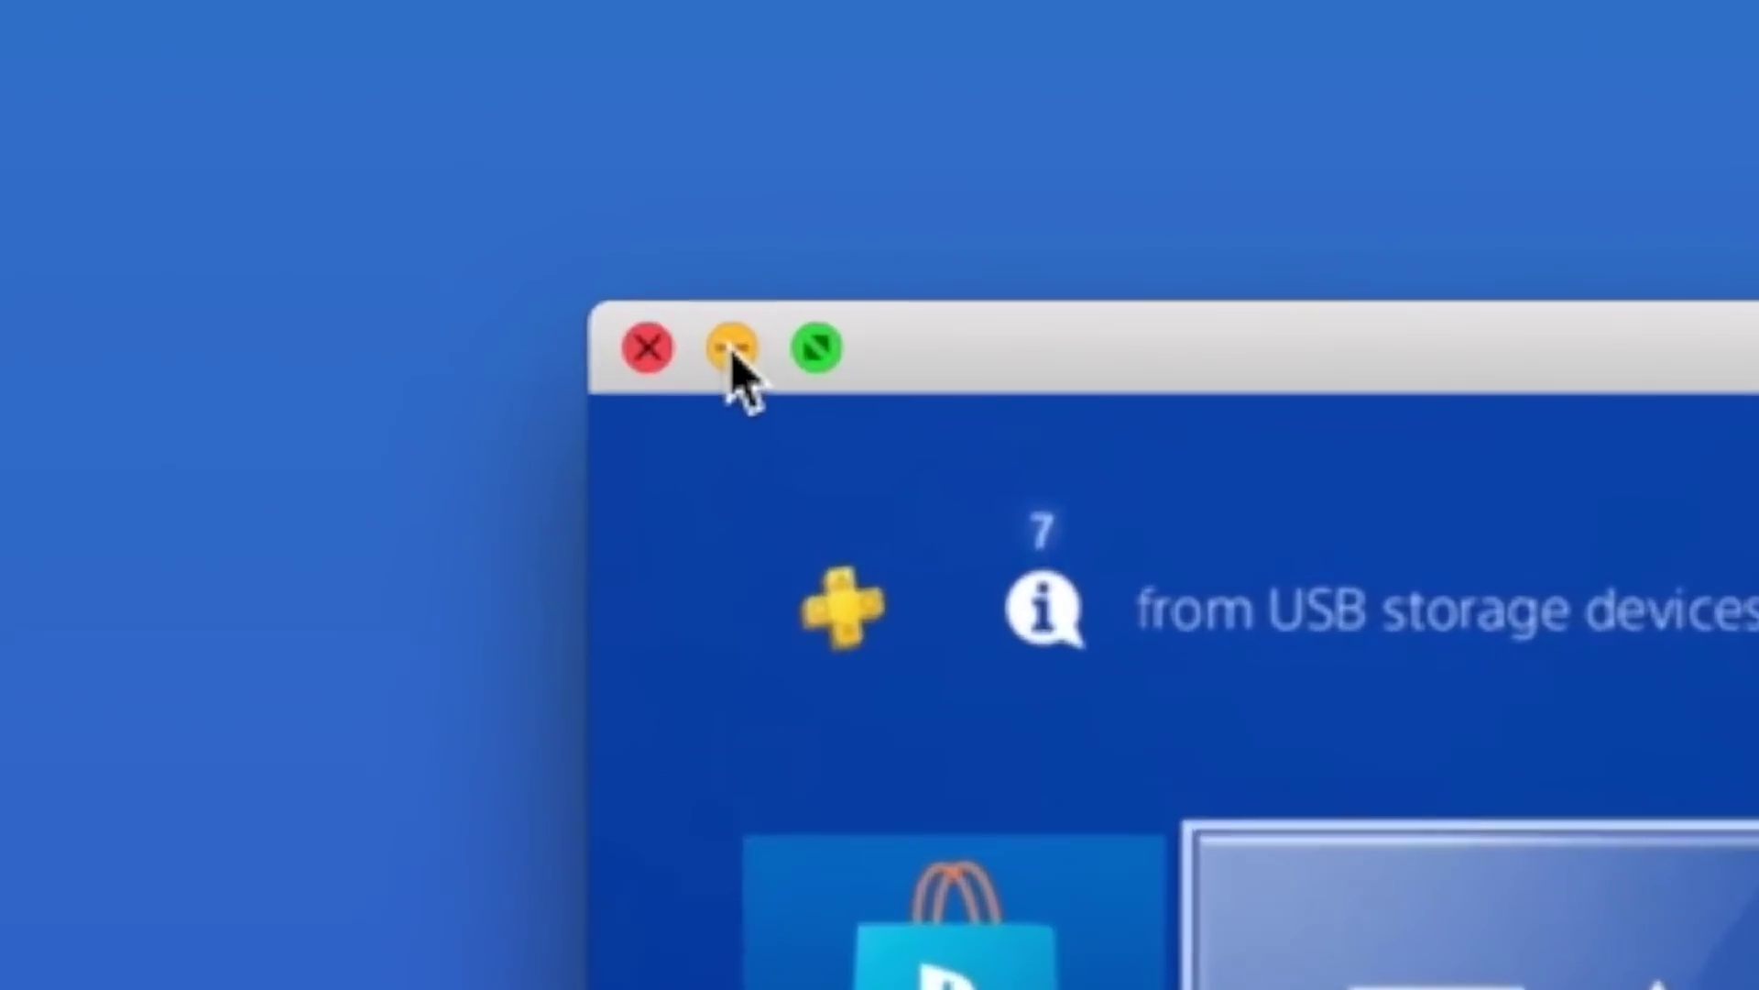
{"action": "left_click", "coordinate": [569, 269]}
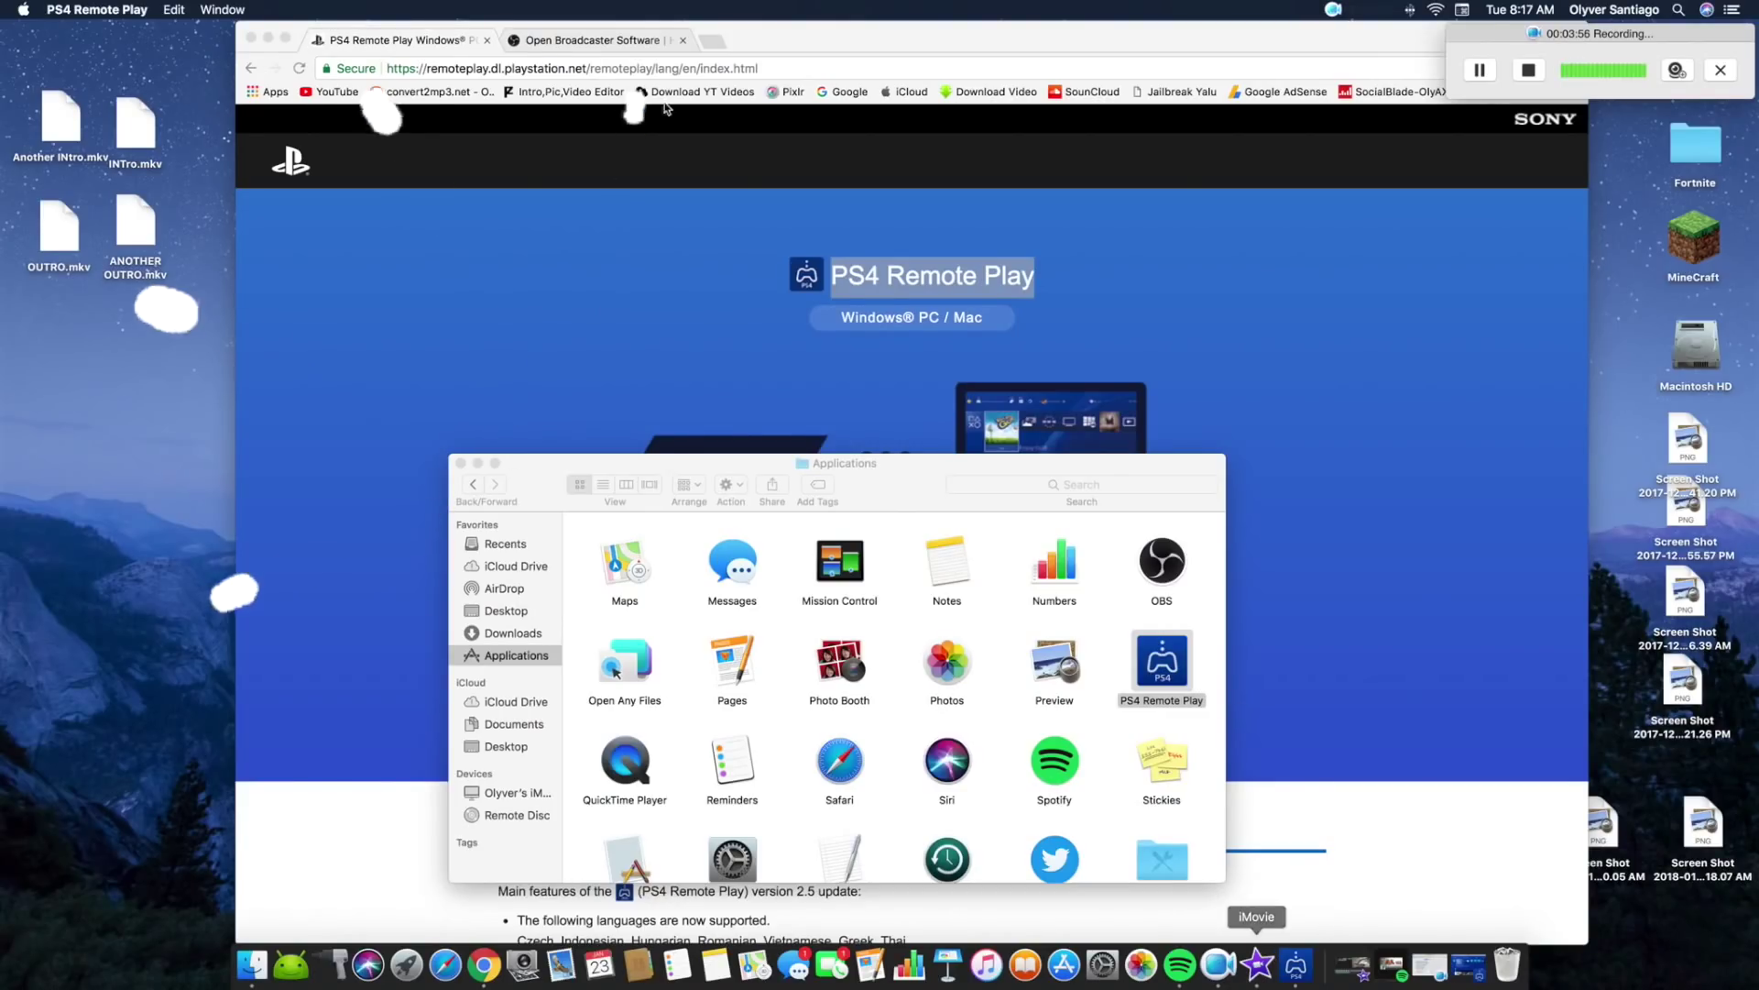
Switch to the Open Broadcaster Software page in Chrome and download the OBS Studio installer for macOS 10.10+
{"action": "left_click", "coordinate": [565, 40]}
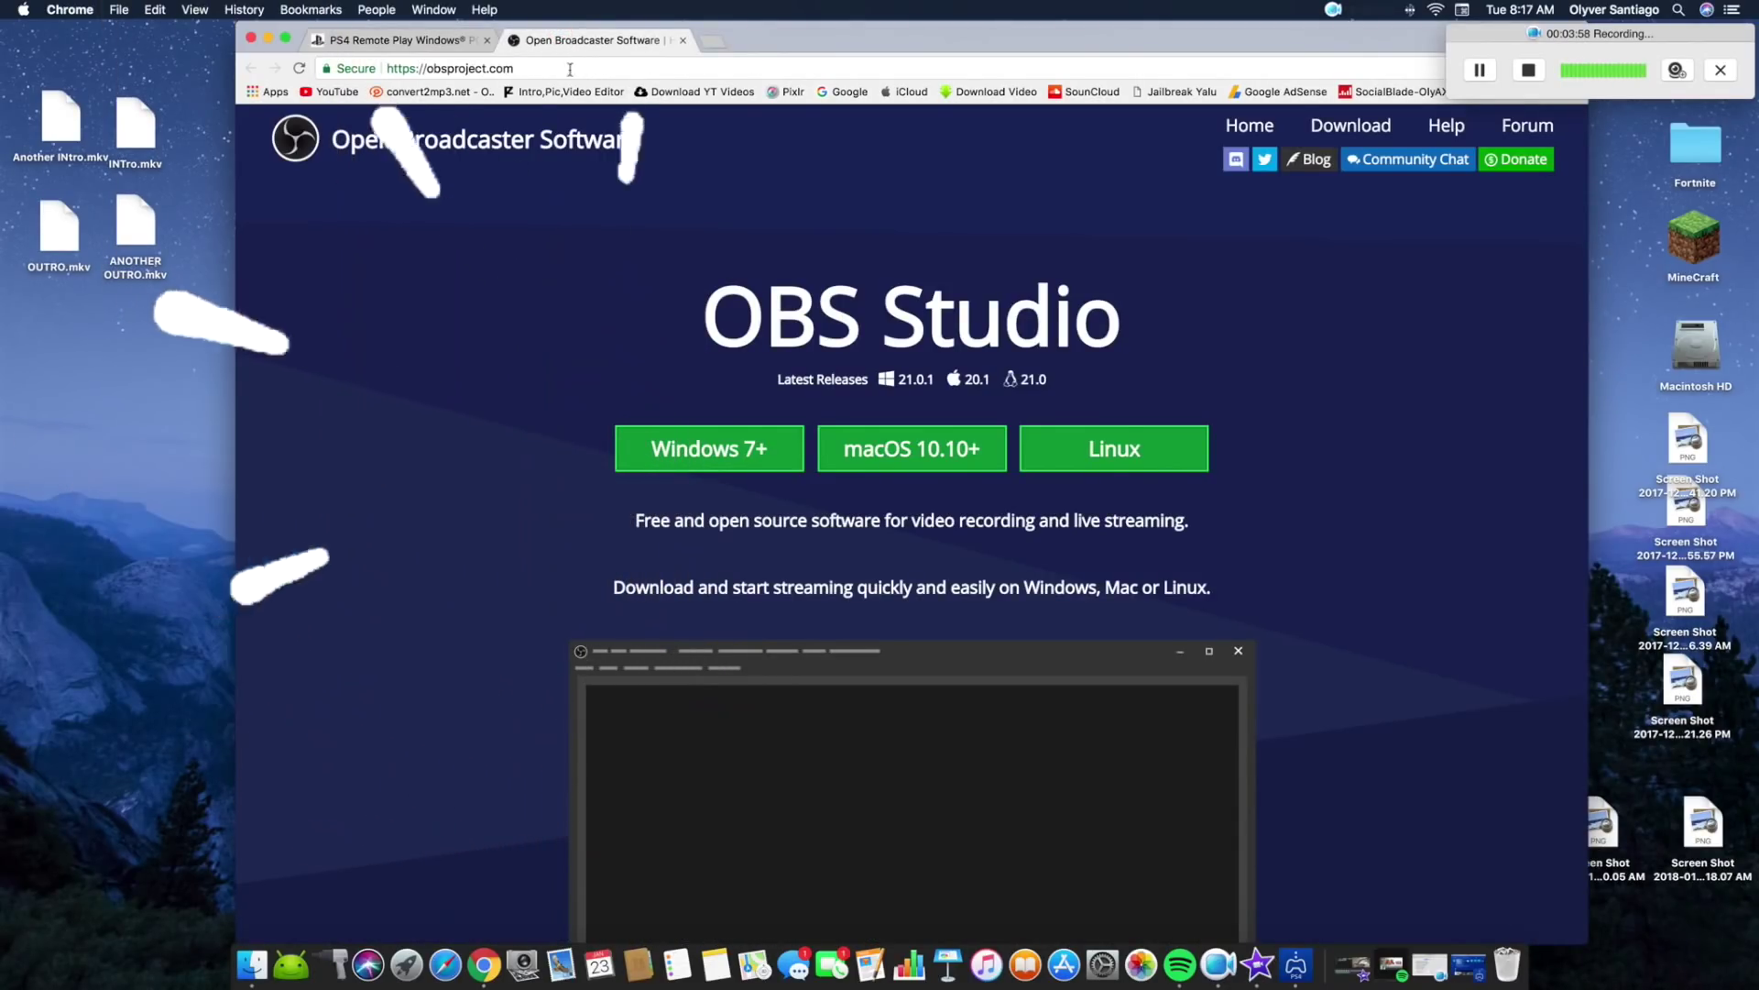
{"action": "left_click_drag", "start_coordinate": [695, 330], "coordinate": [1210, 349]}
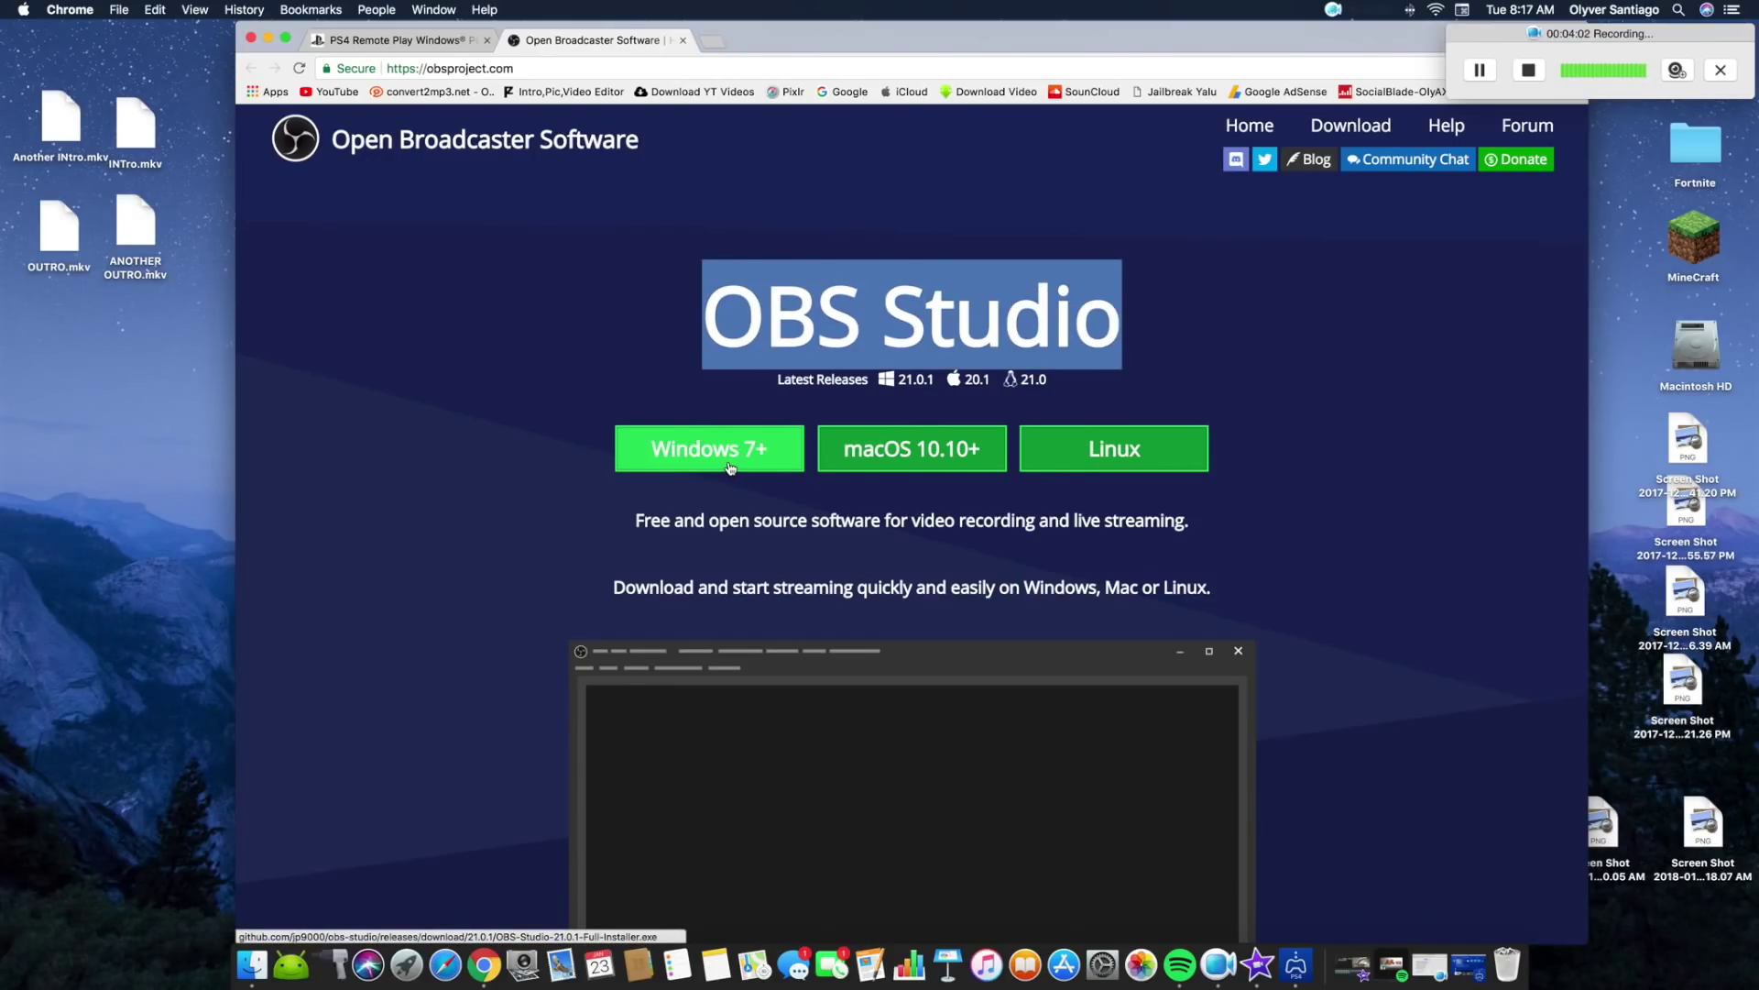
{"action": "left_click", "coordinate": [917, 472]}
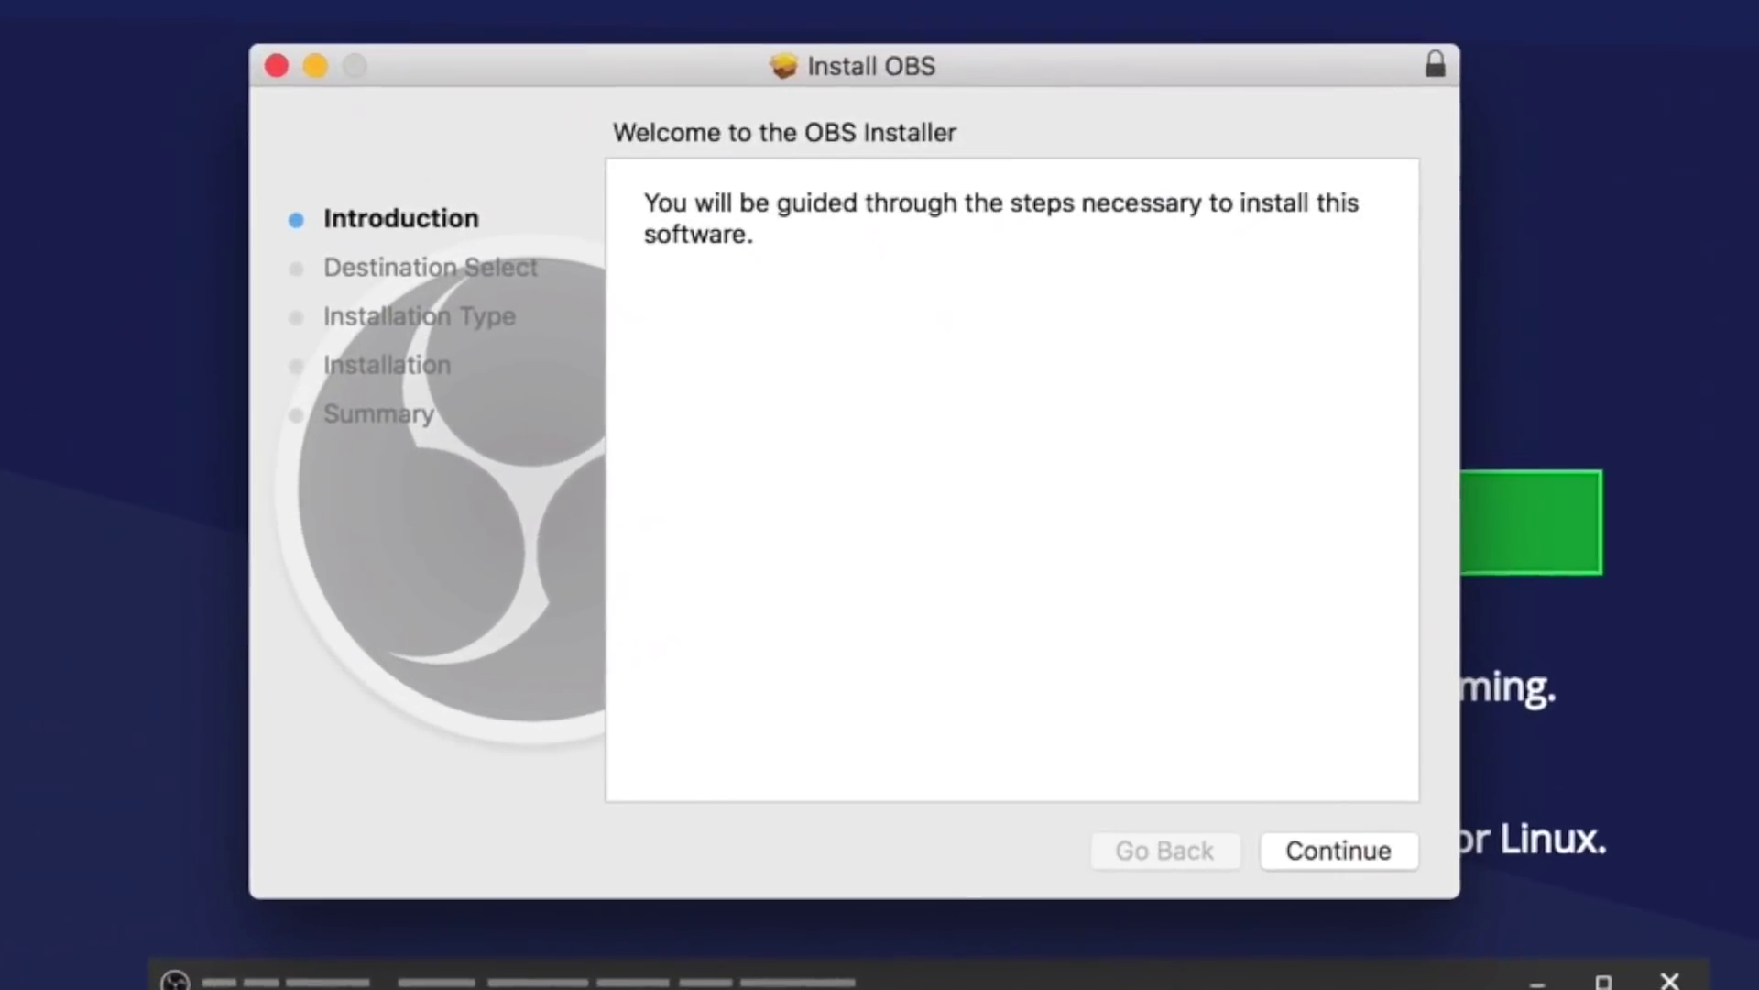
Run the standard OBS installation on Macintosh HD, then close the installer and keep its package
{"action": "left_click_drag", "start_coordinate": [731, 63], "coordinate": [762, 17]}
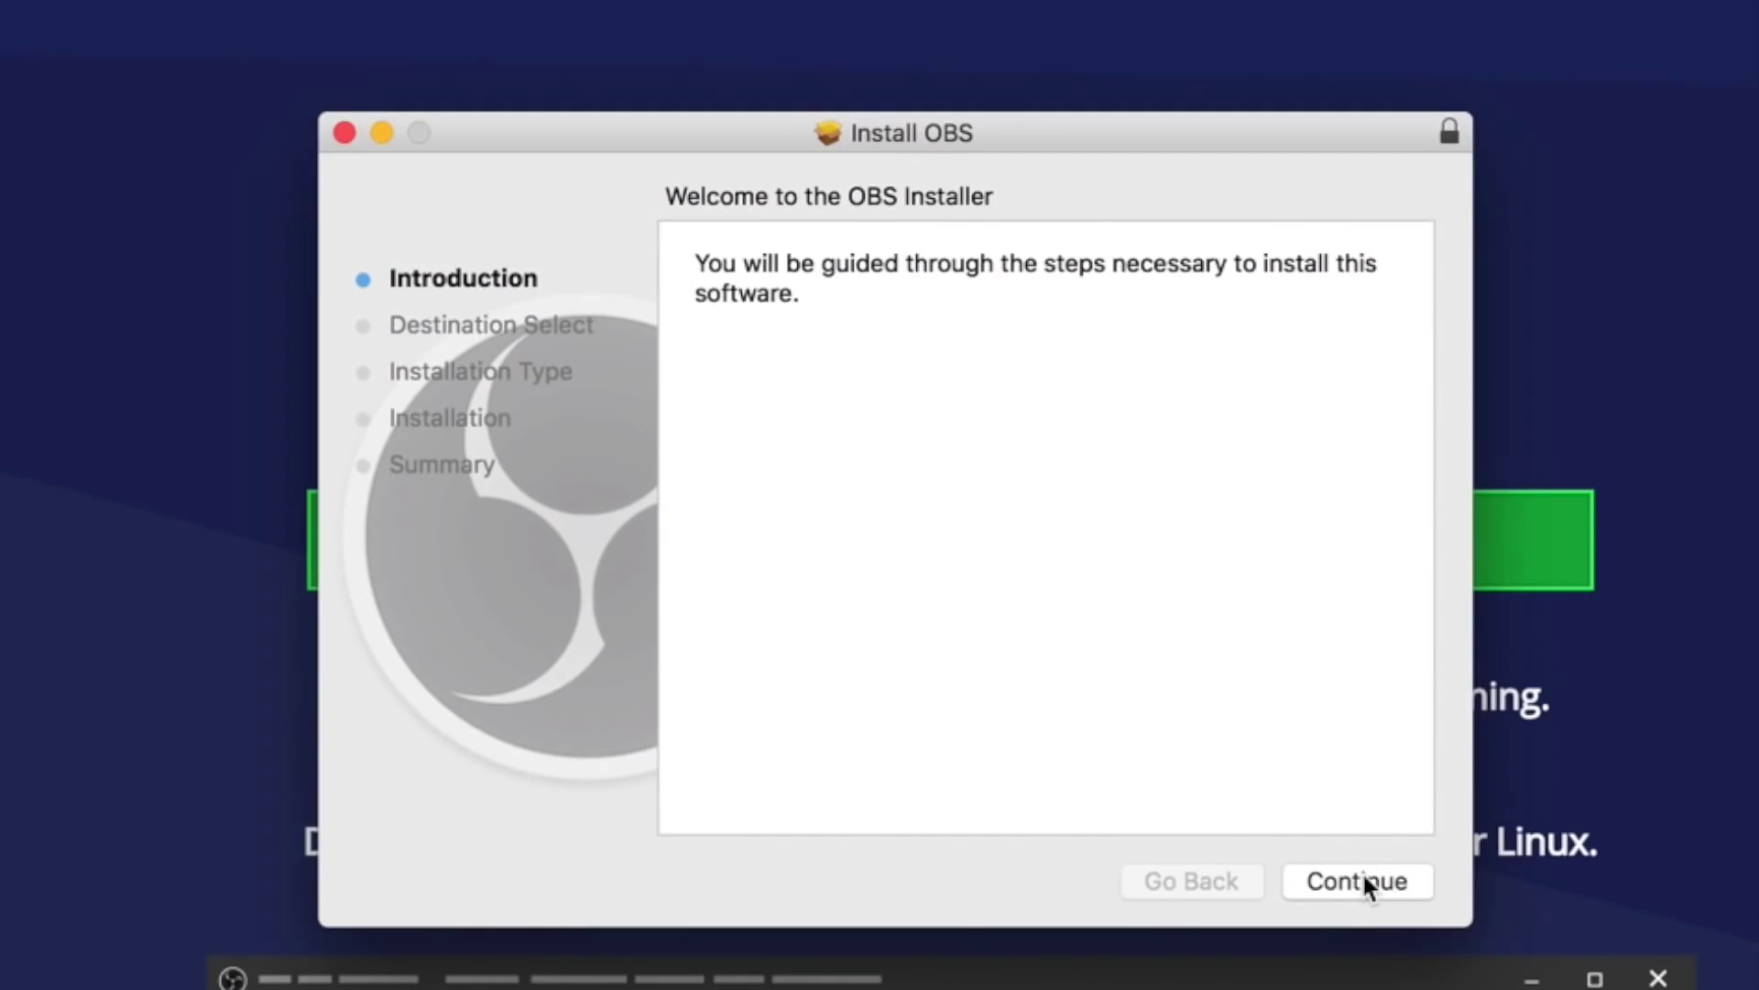
{"action": "left_click", "coordinate": [1363, 877]}
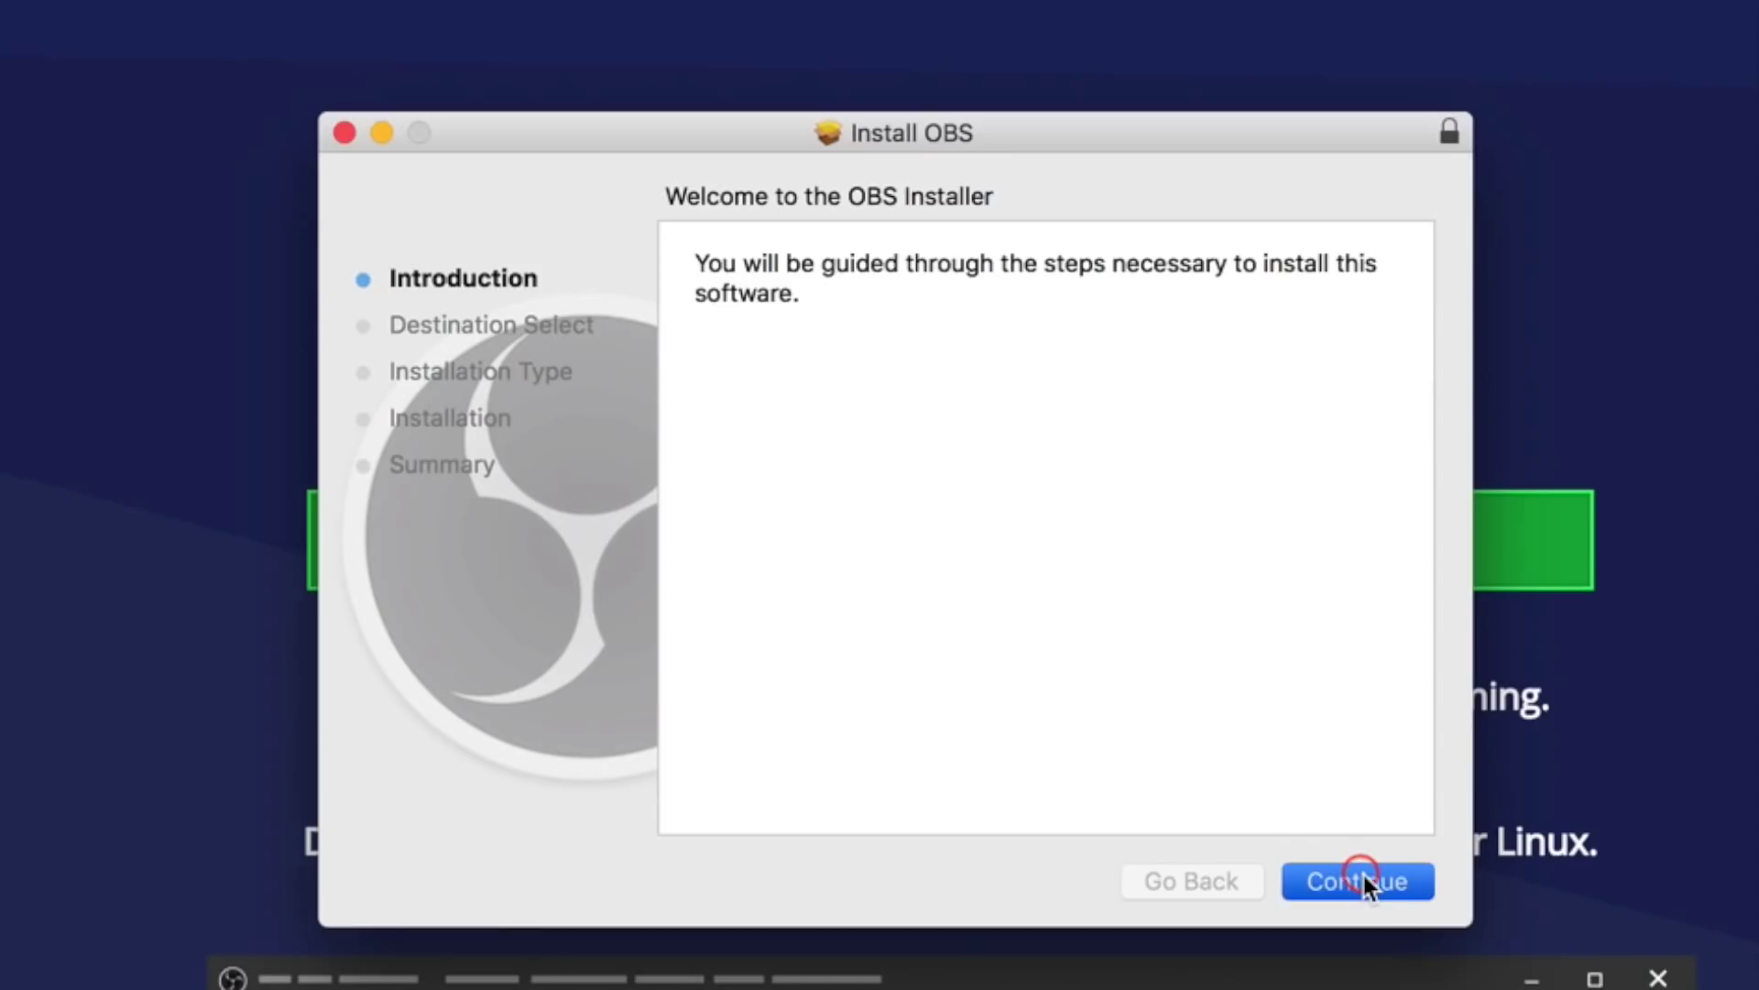
{"action": "left_click", "coordinate": [1363, 877]}
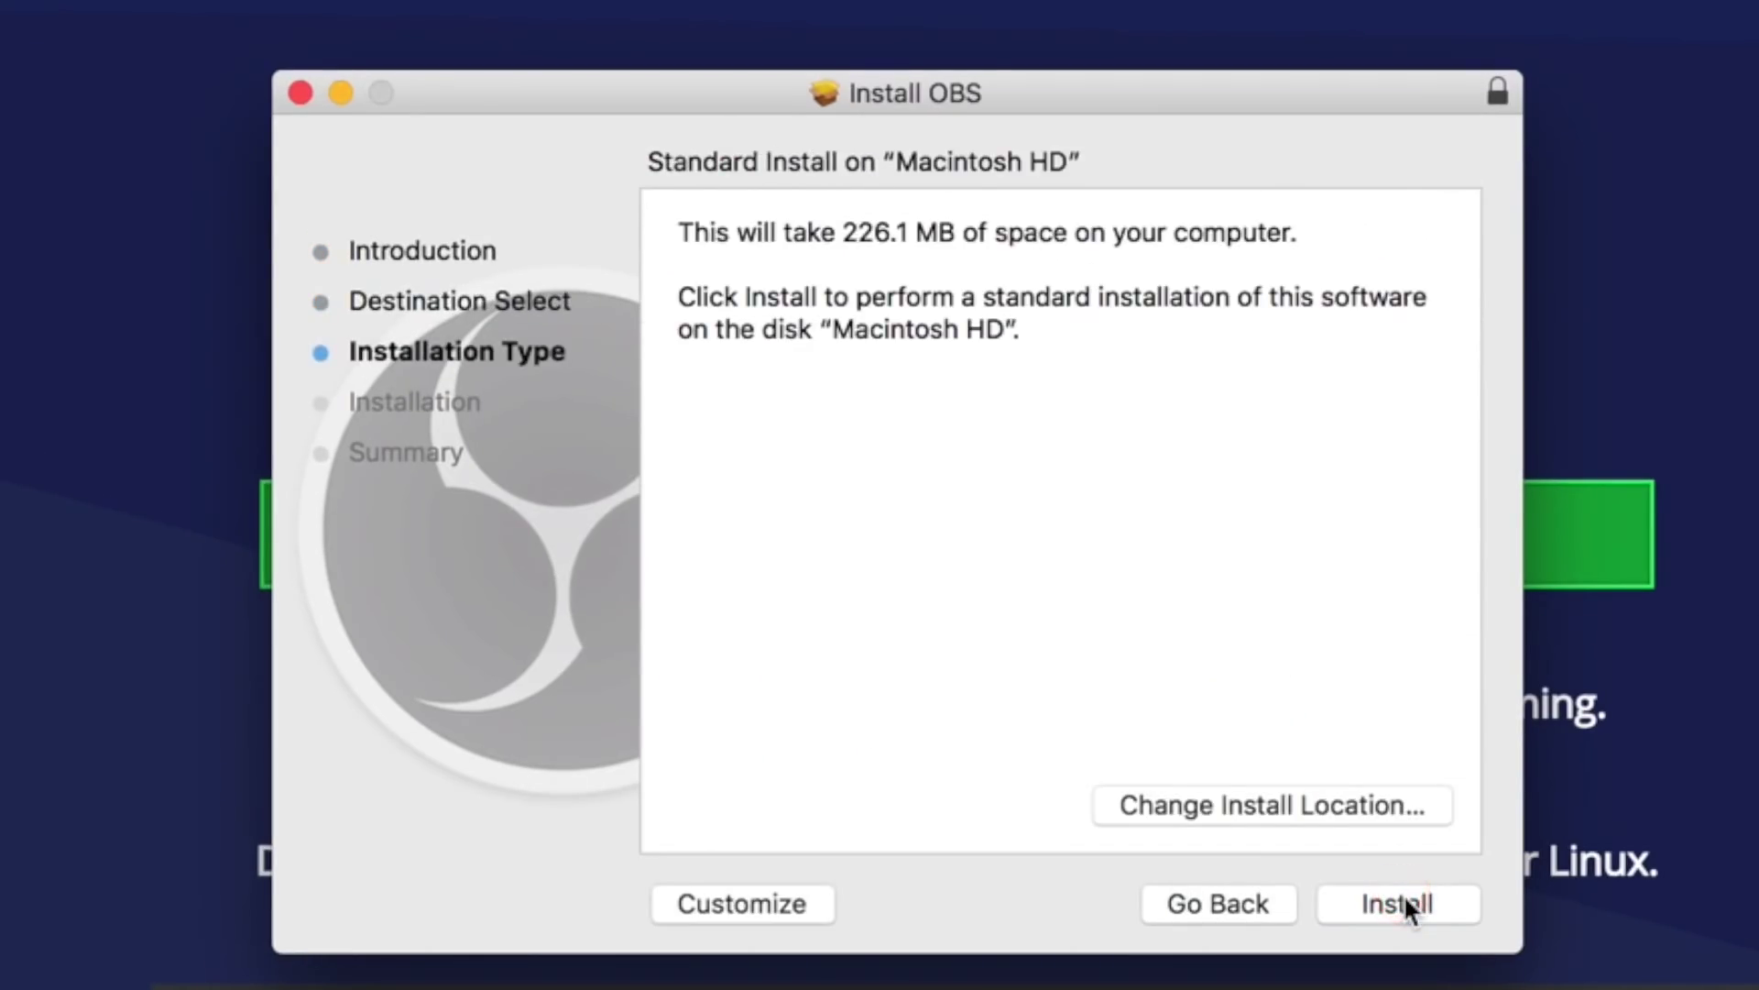
{"action": "left_click", "coordinate": [1404, 896]}
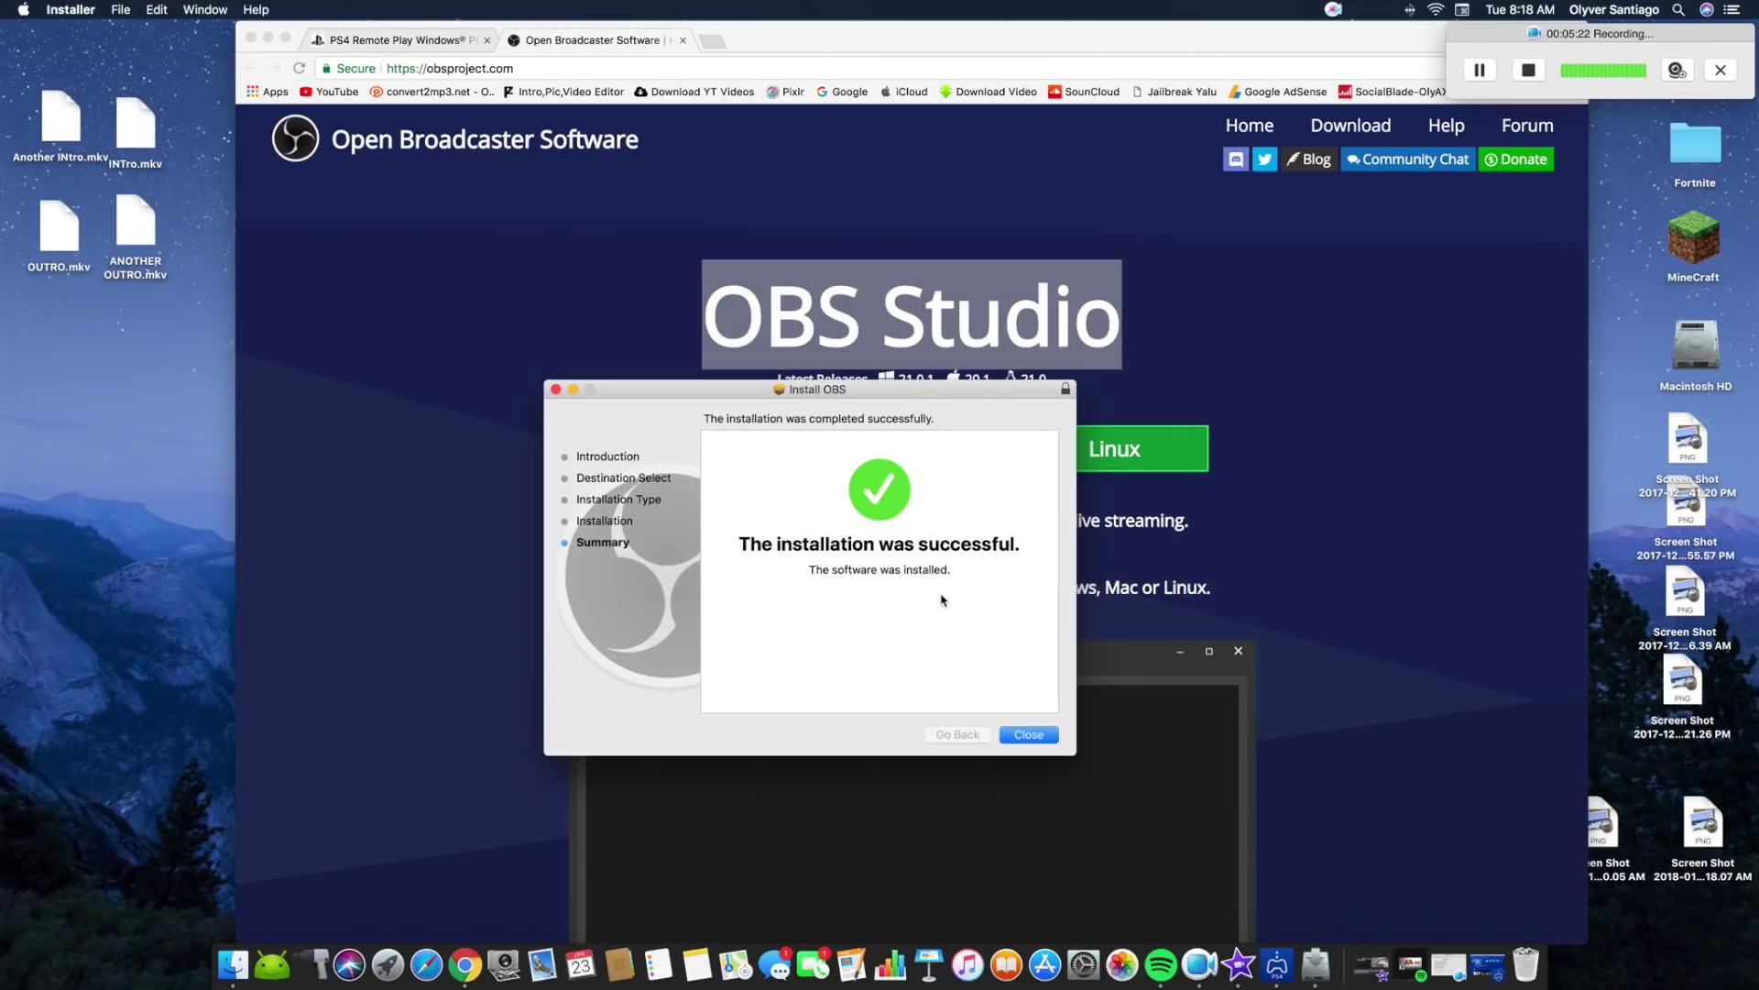
{"action": "left_click", "coordinate": [1029, 735]}
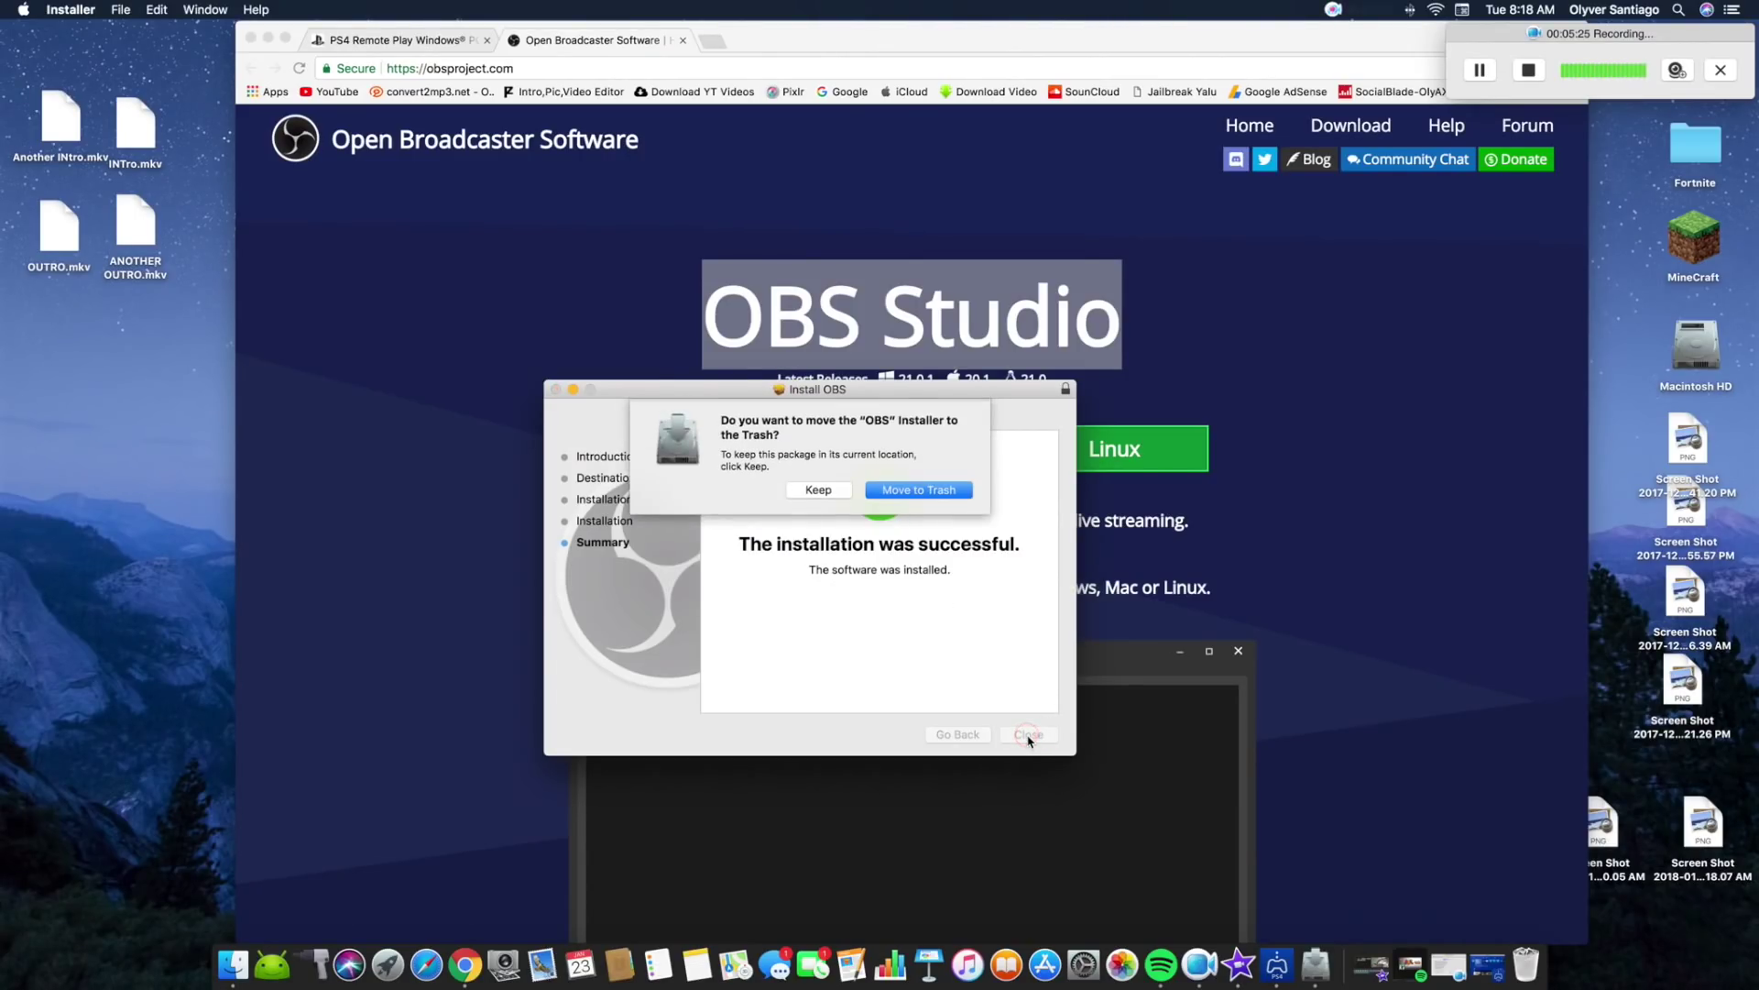
{"action": "left_click", "coordinate": [820, 492]}
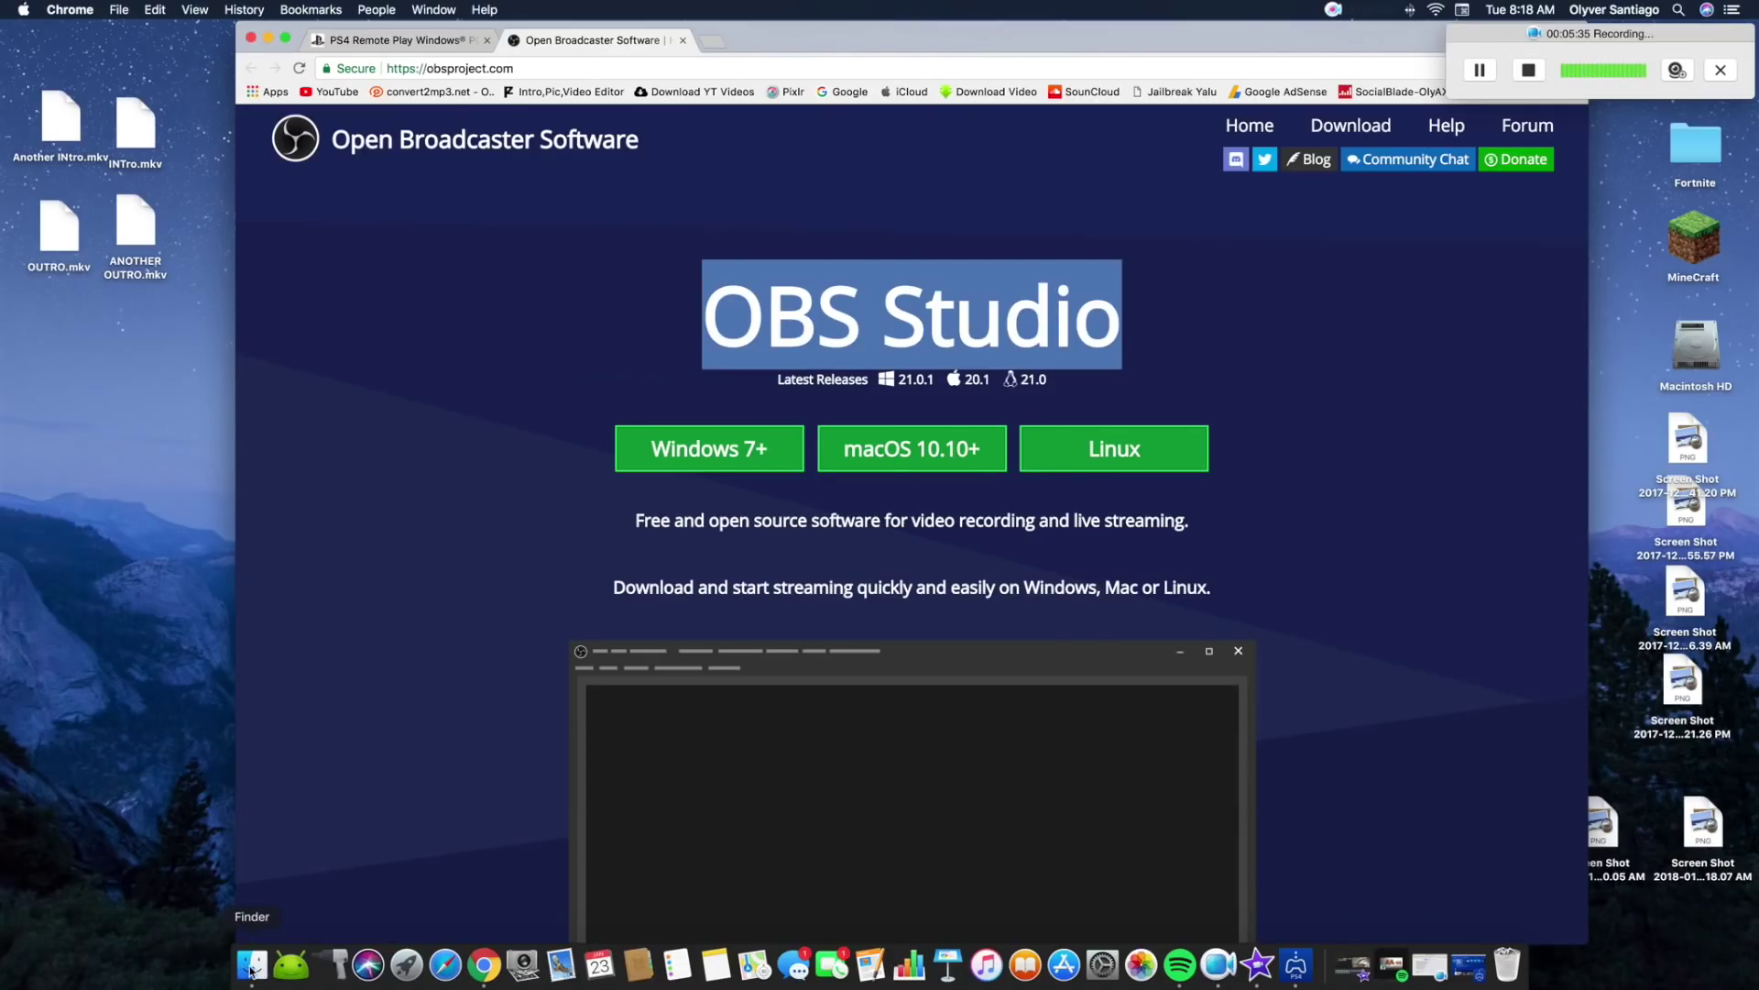
Launch OBS from the Applications folder in Finder
{"action": "left_click", "coordinate": [250, 967]}
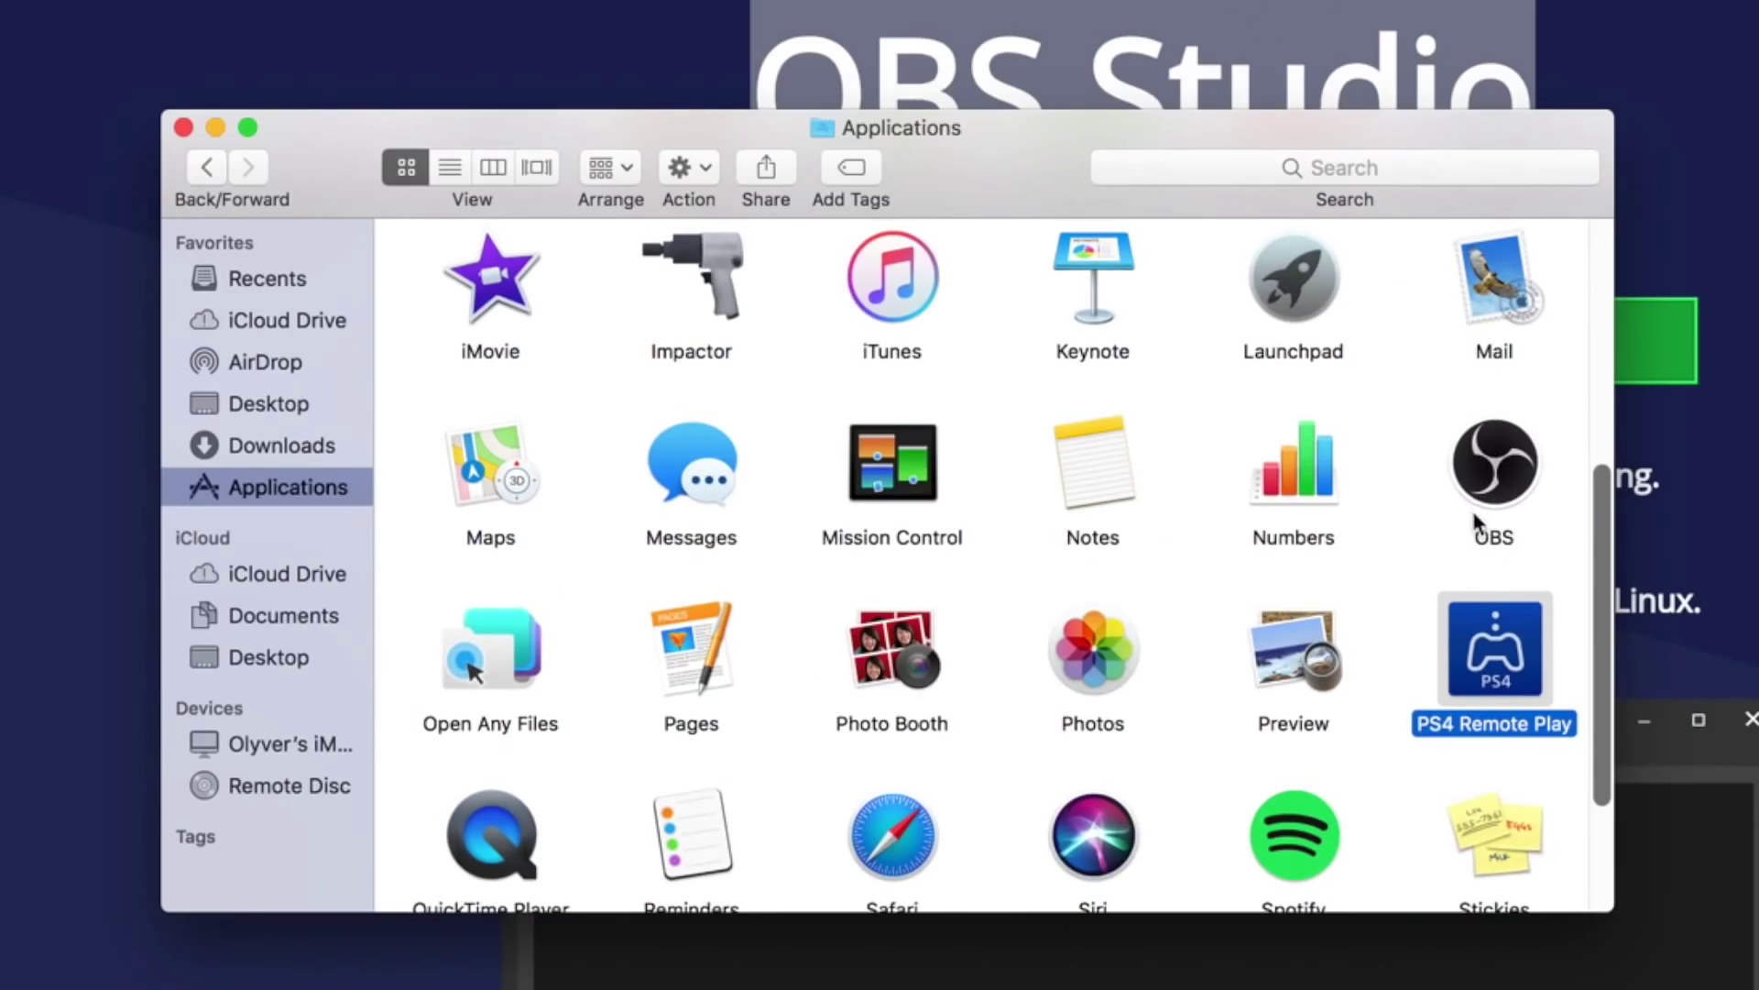
{"action": "left_click", "coordinate": [1486, 537]}
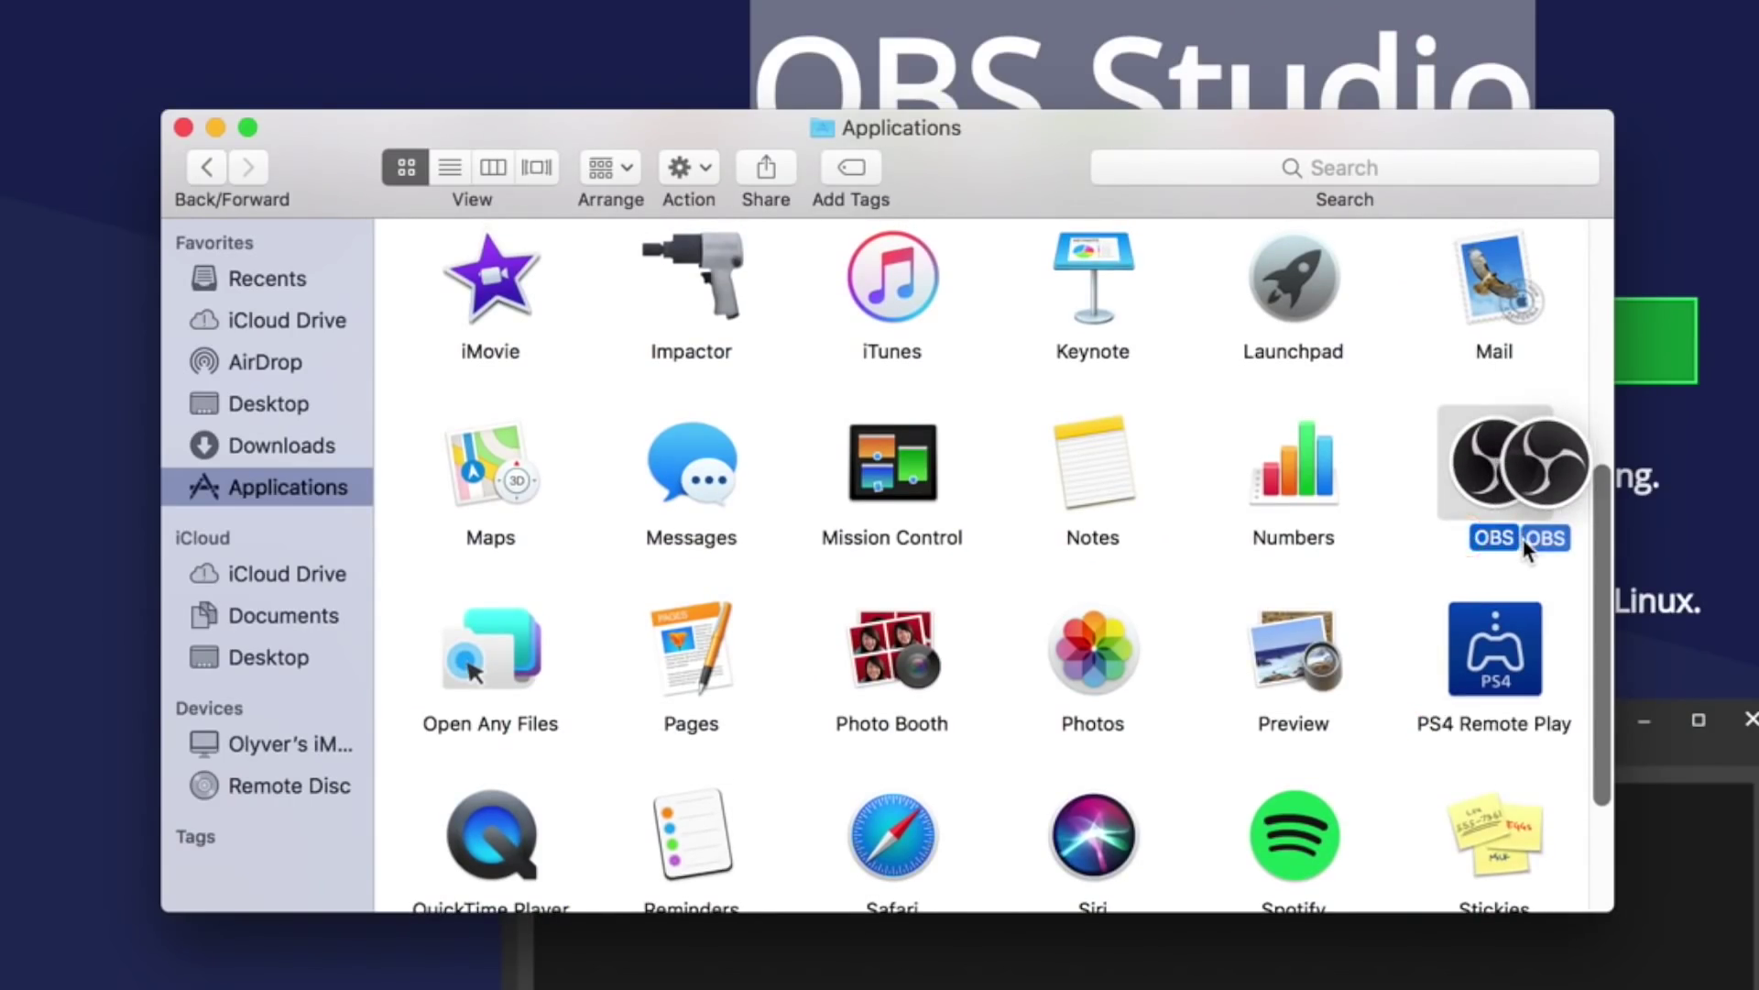
{"action": "double_click", "coordinate": [1488, 479]}
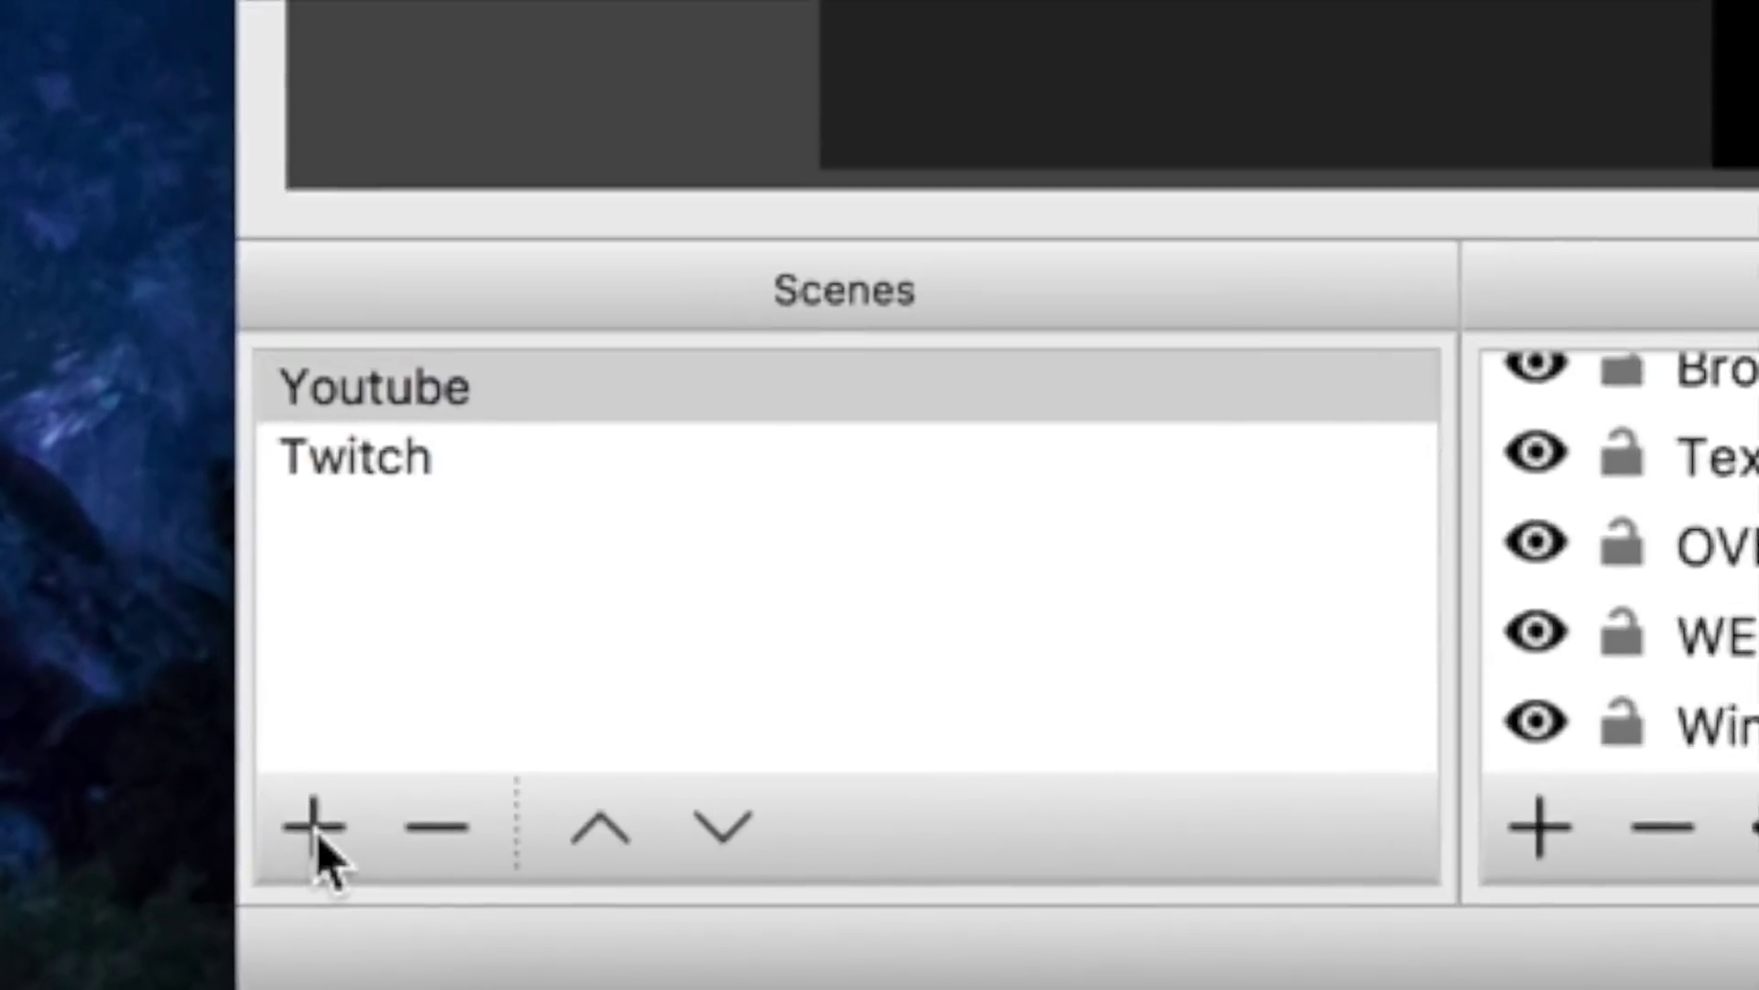
Add a new scene named TUT
{"action": "left_click", "coordinate": [234, 875]}
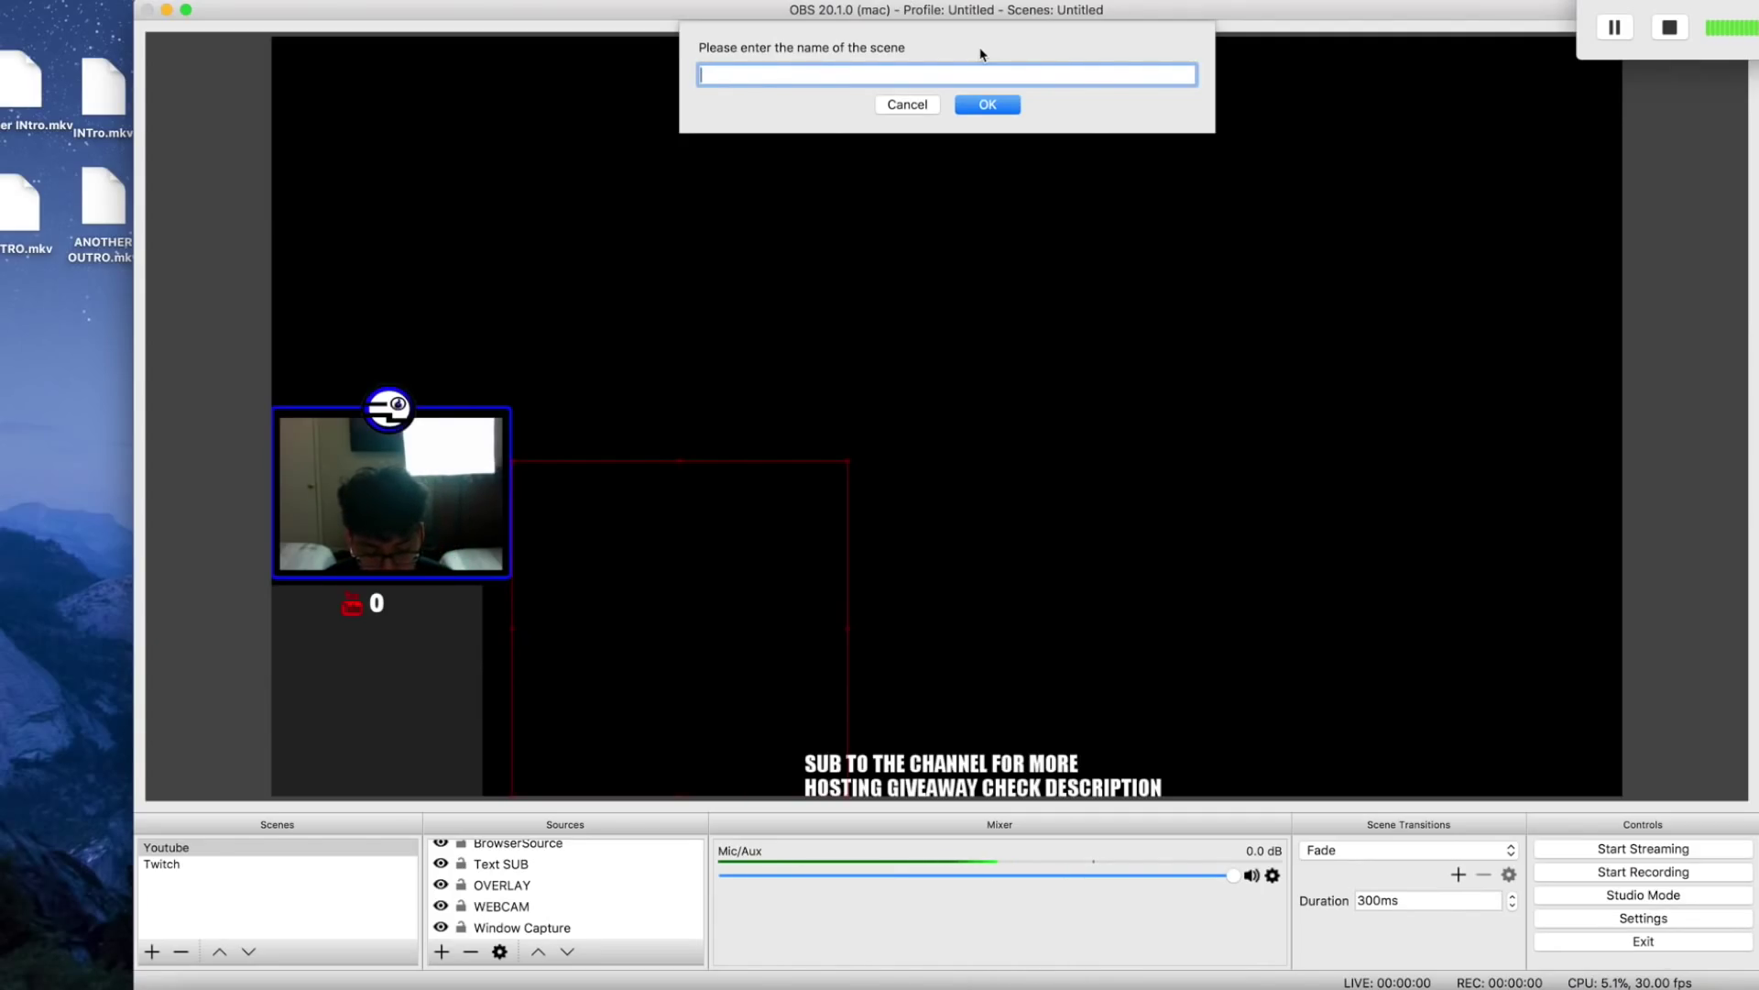
{"action": "type", "text": "TUT"}
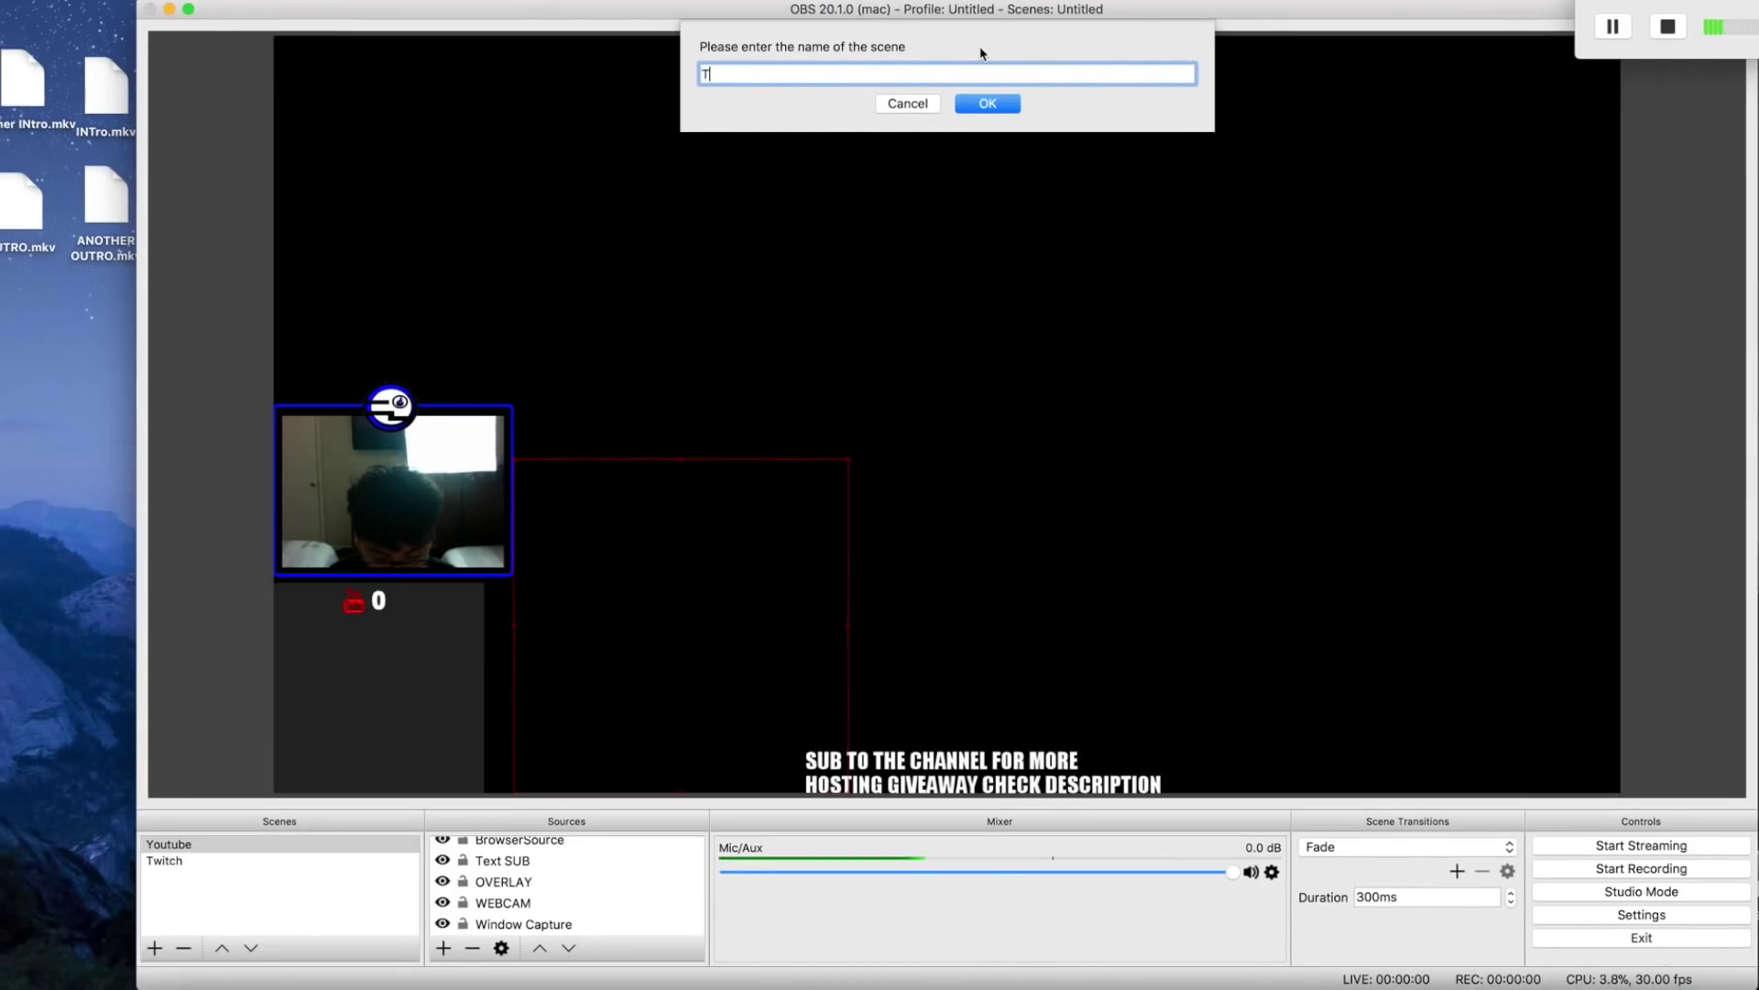
{"action": "left_click", "coordinate": [988, 104]}
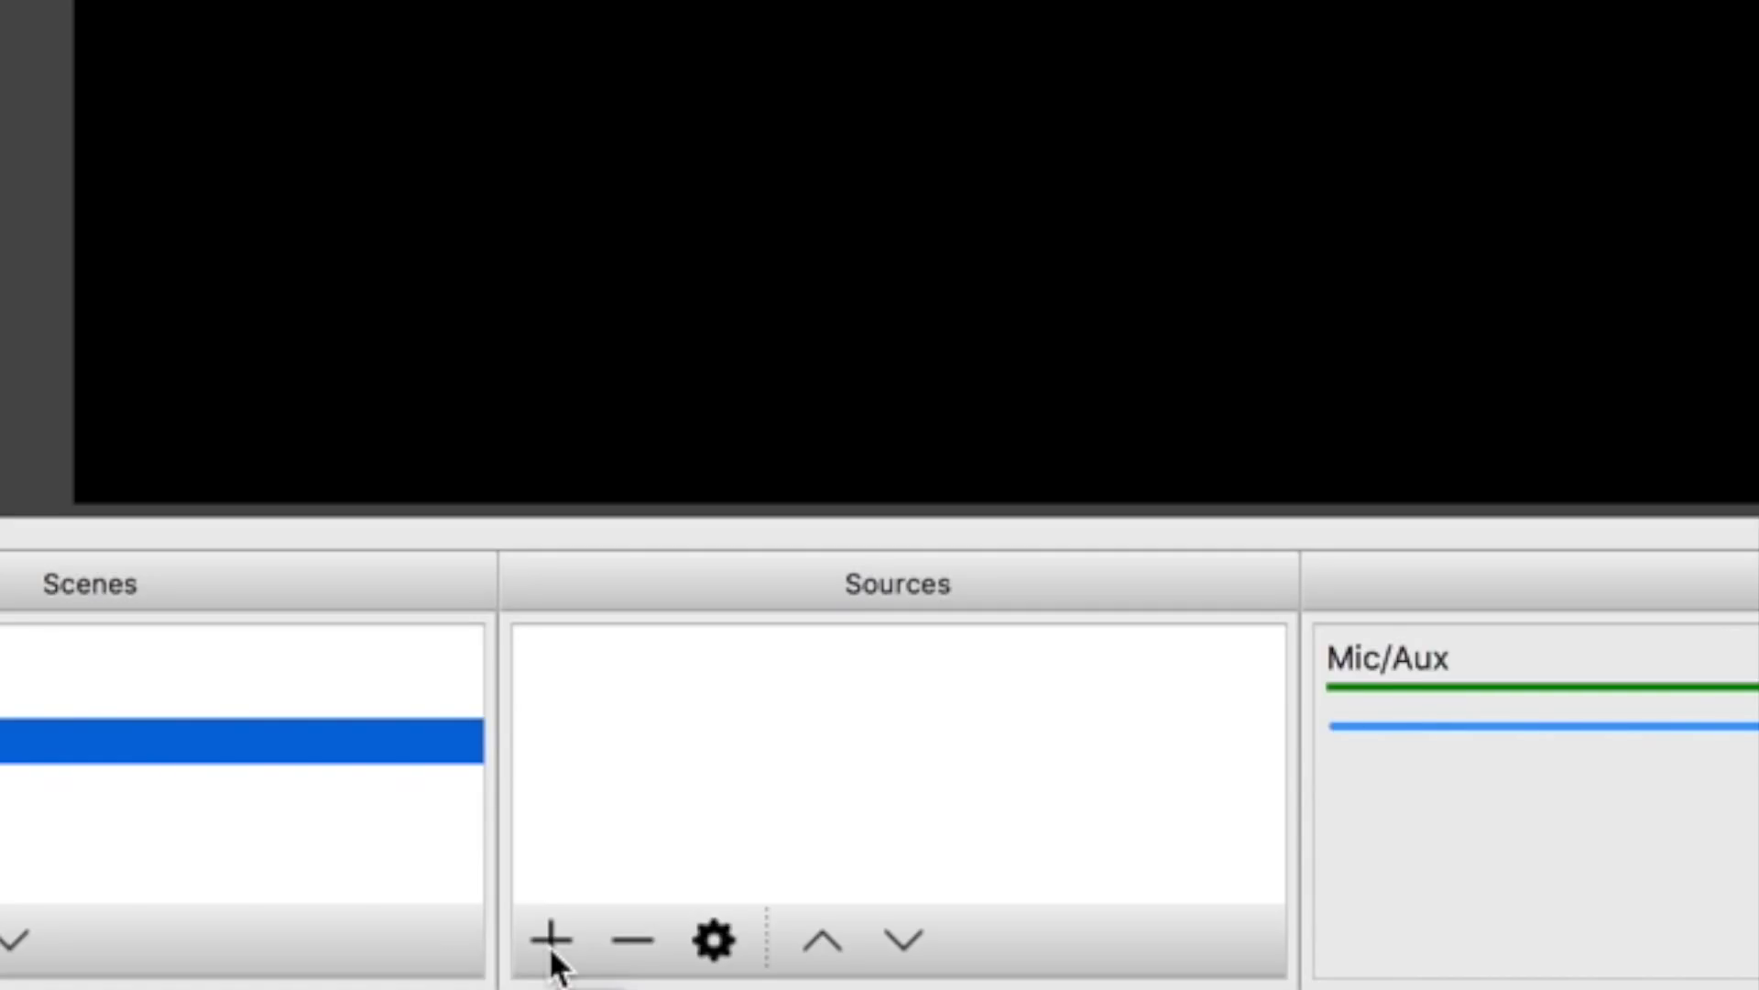
Add a new Window Capture source named GAme to the TUT scene
{"action": "left_click", "coordinate": [551, 940]}
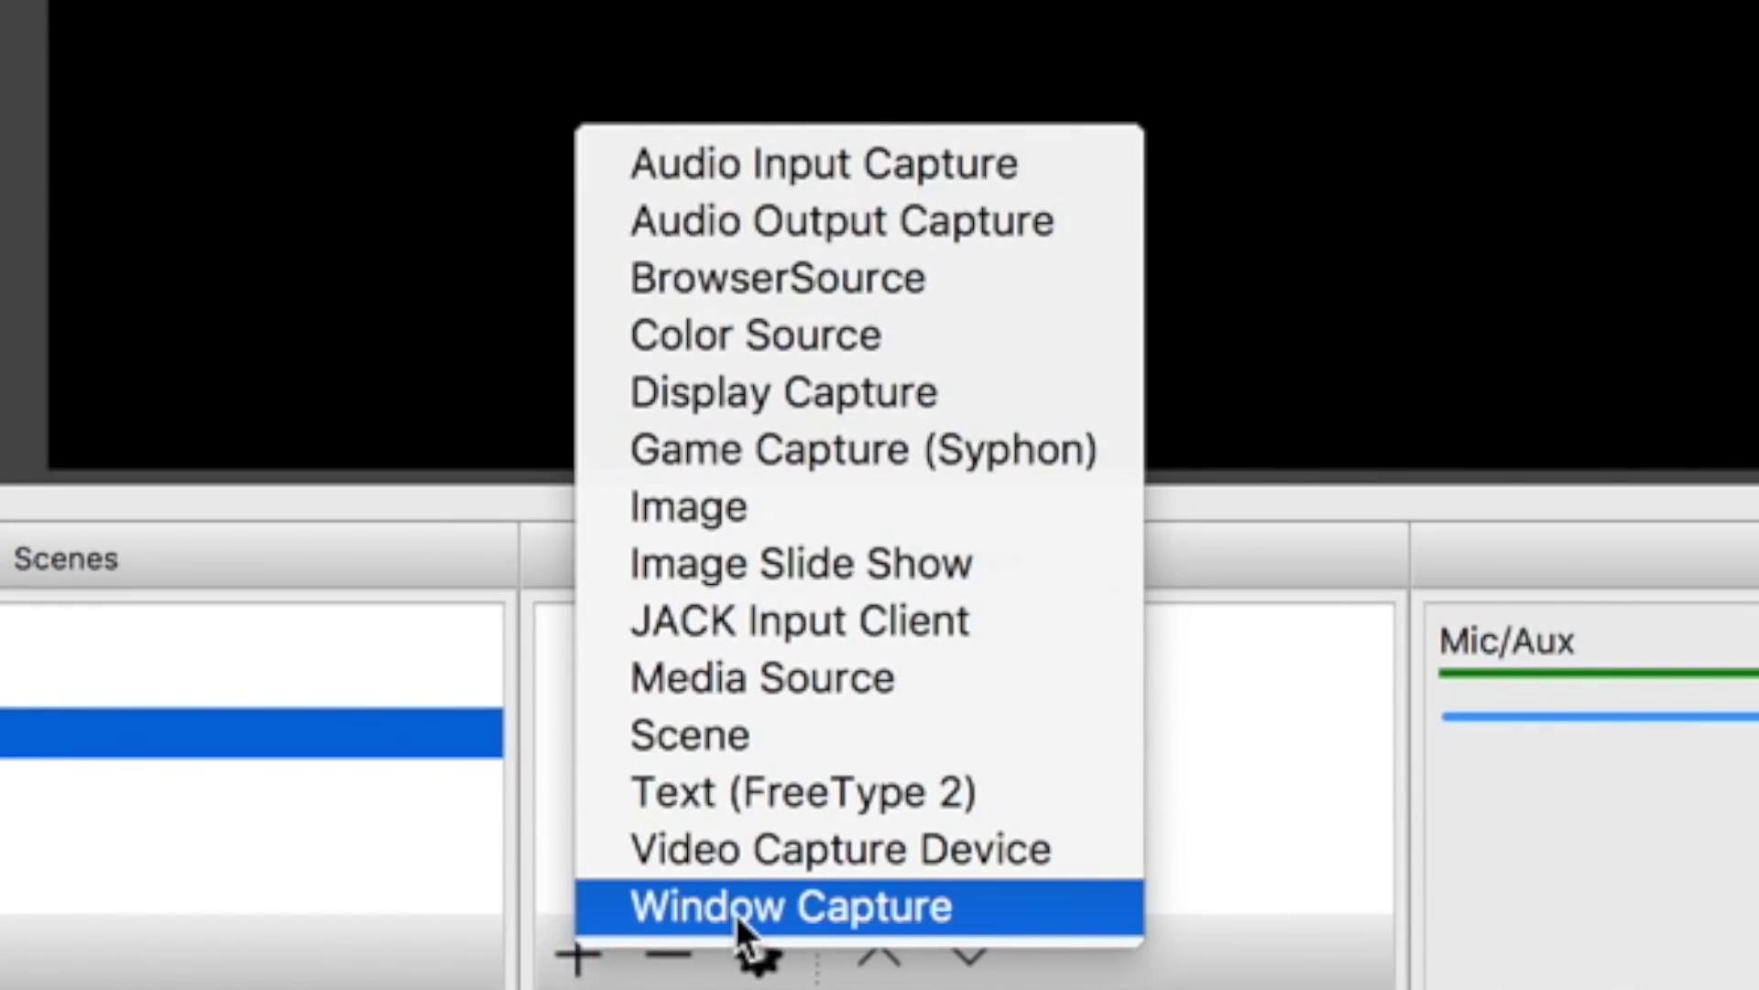
{"action": "left_click", "coordinate": [734, 915]}
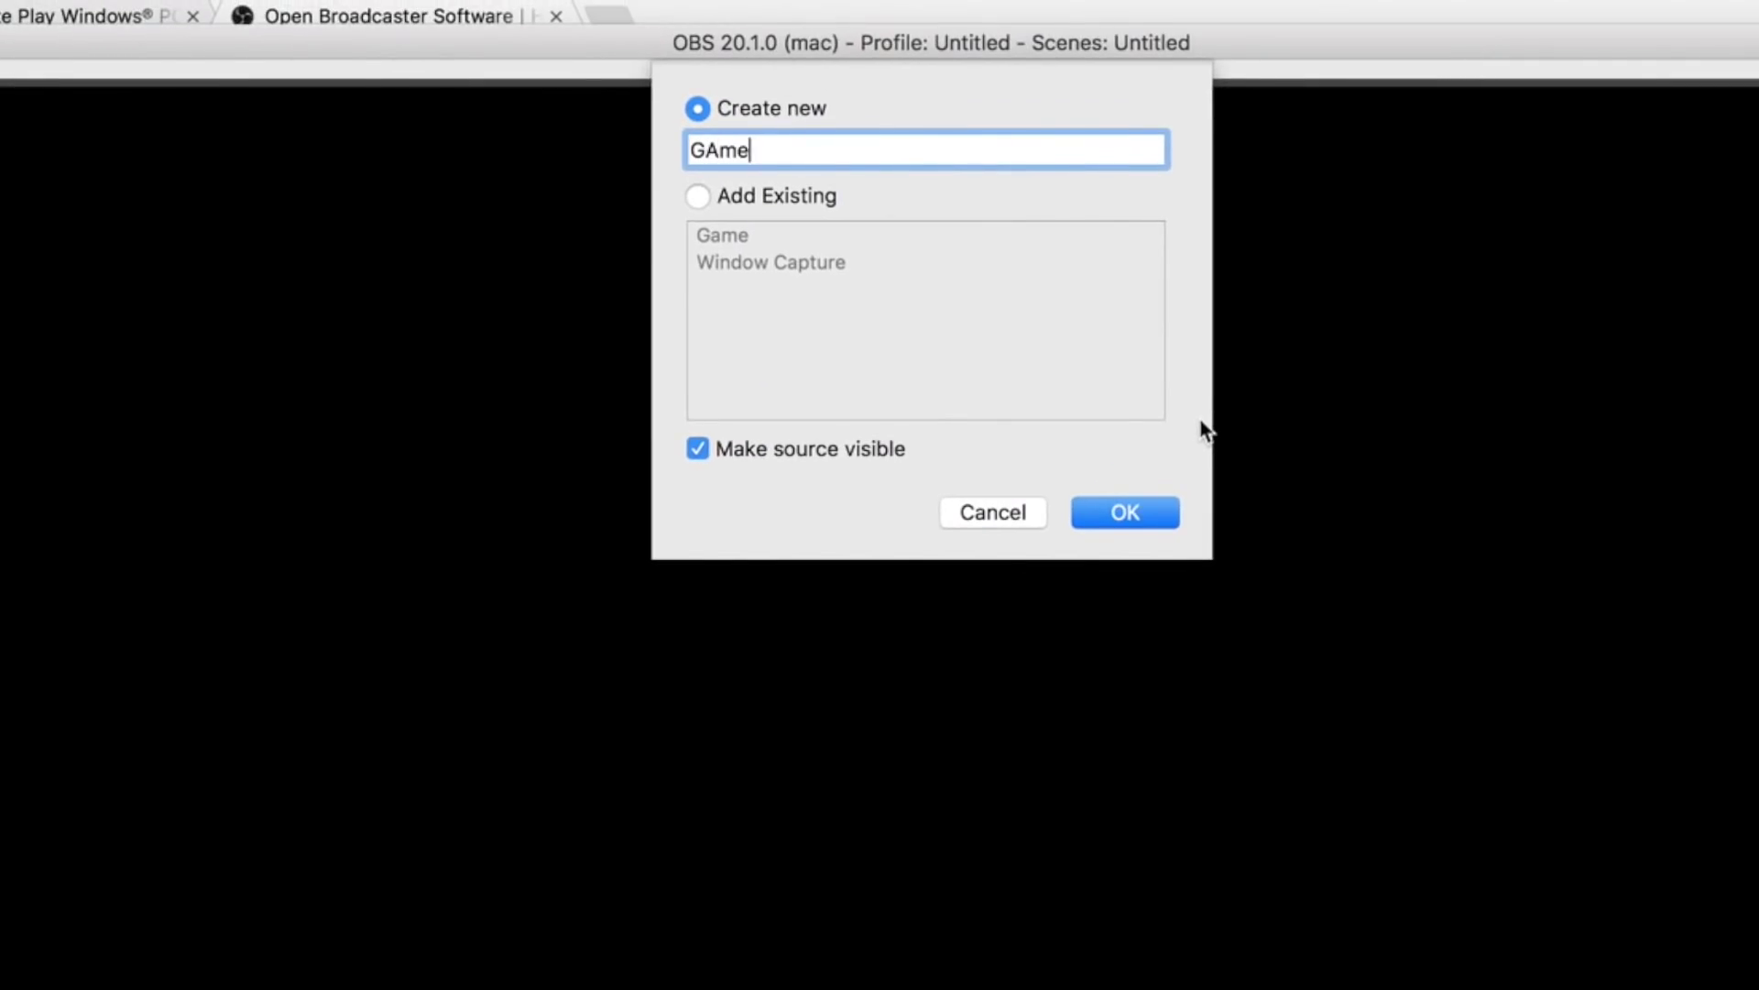
{"action": "left_click", "coordinate": [1125, 512]}
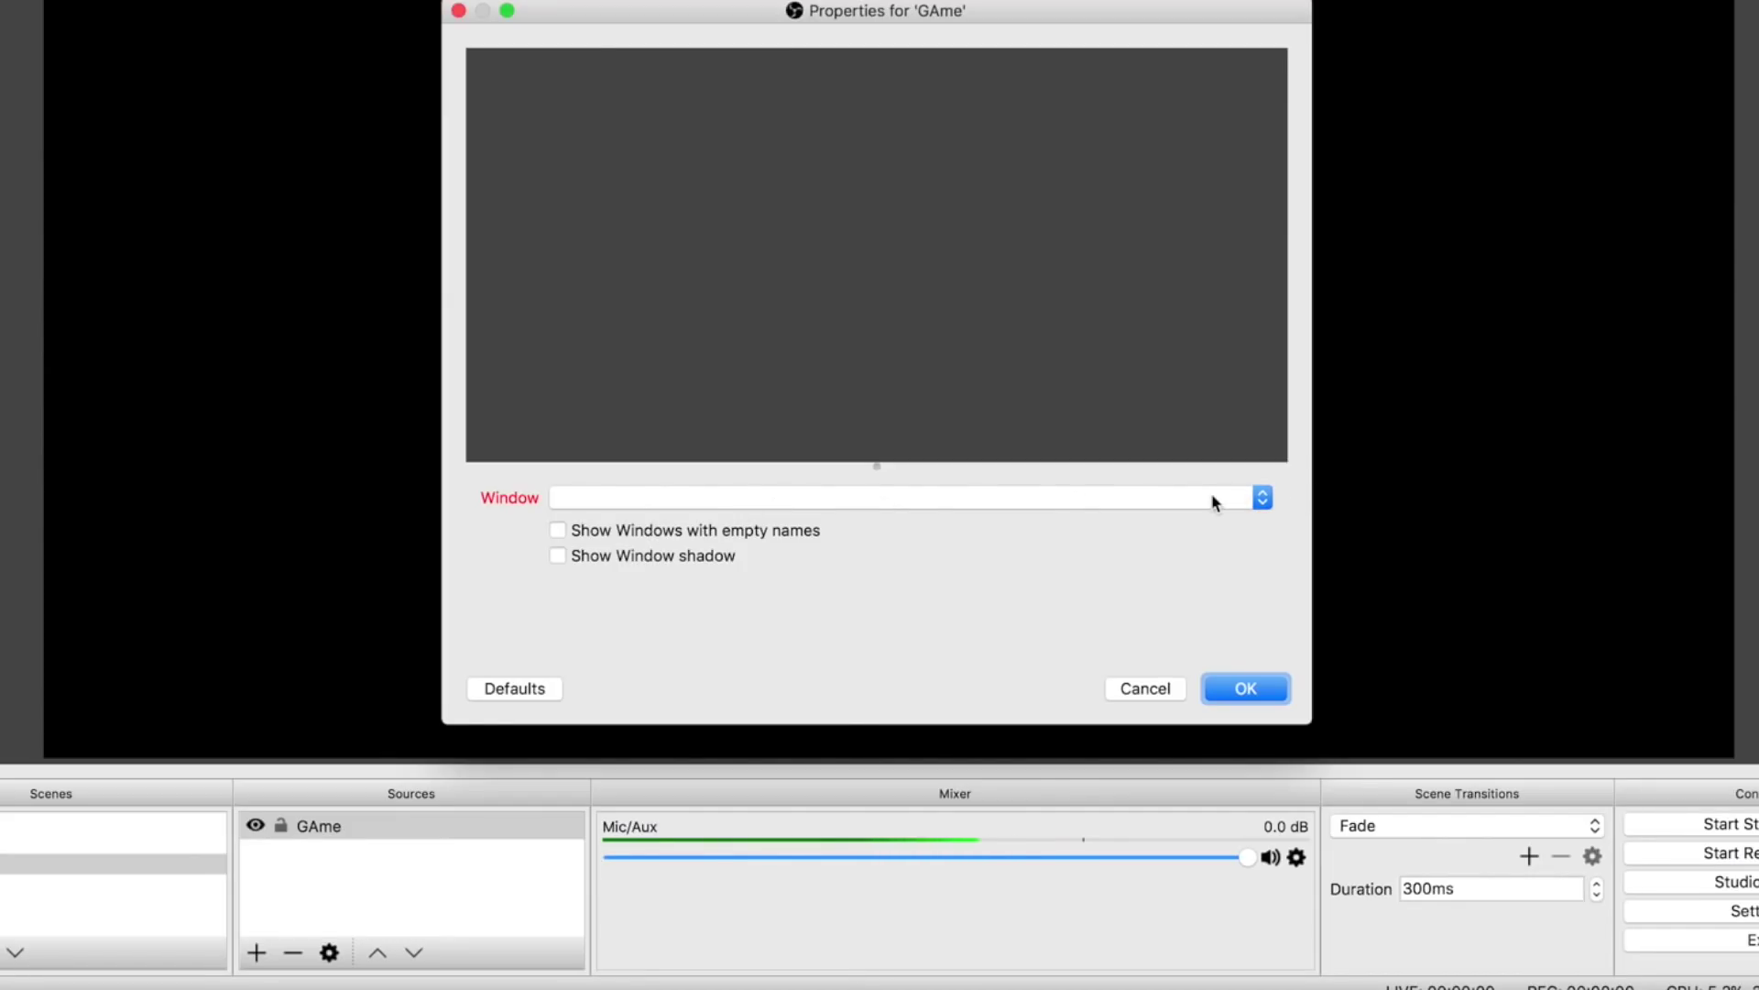
Restore the minimized PS4 Remote Play window and set the GAme source to capture [PS4 Remote Play] PS4 Remote Play
{"action": "left_click", "coordinate": [1172, 499]}
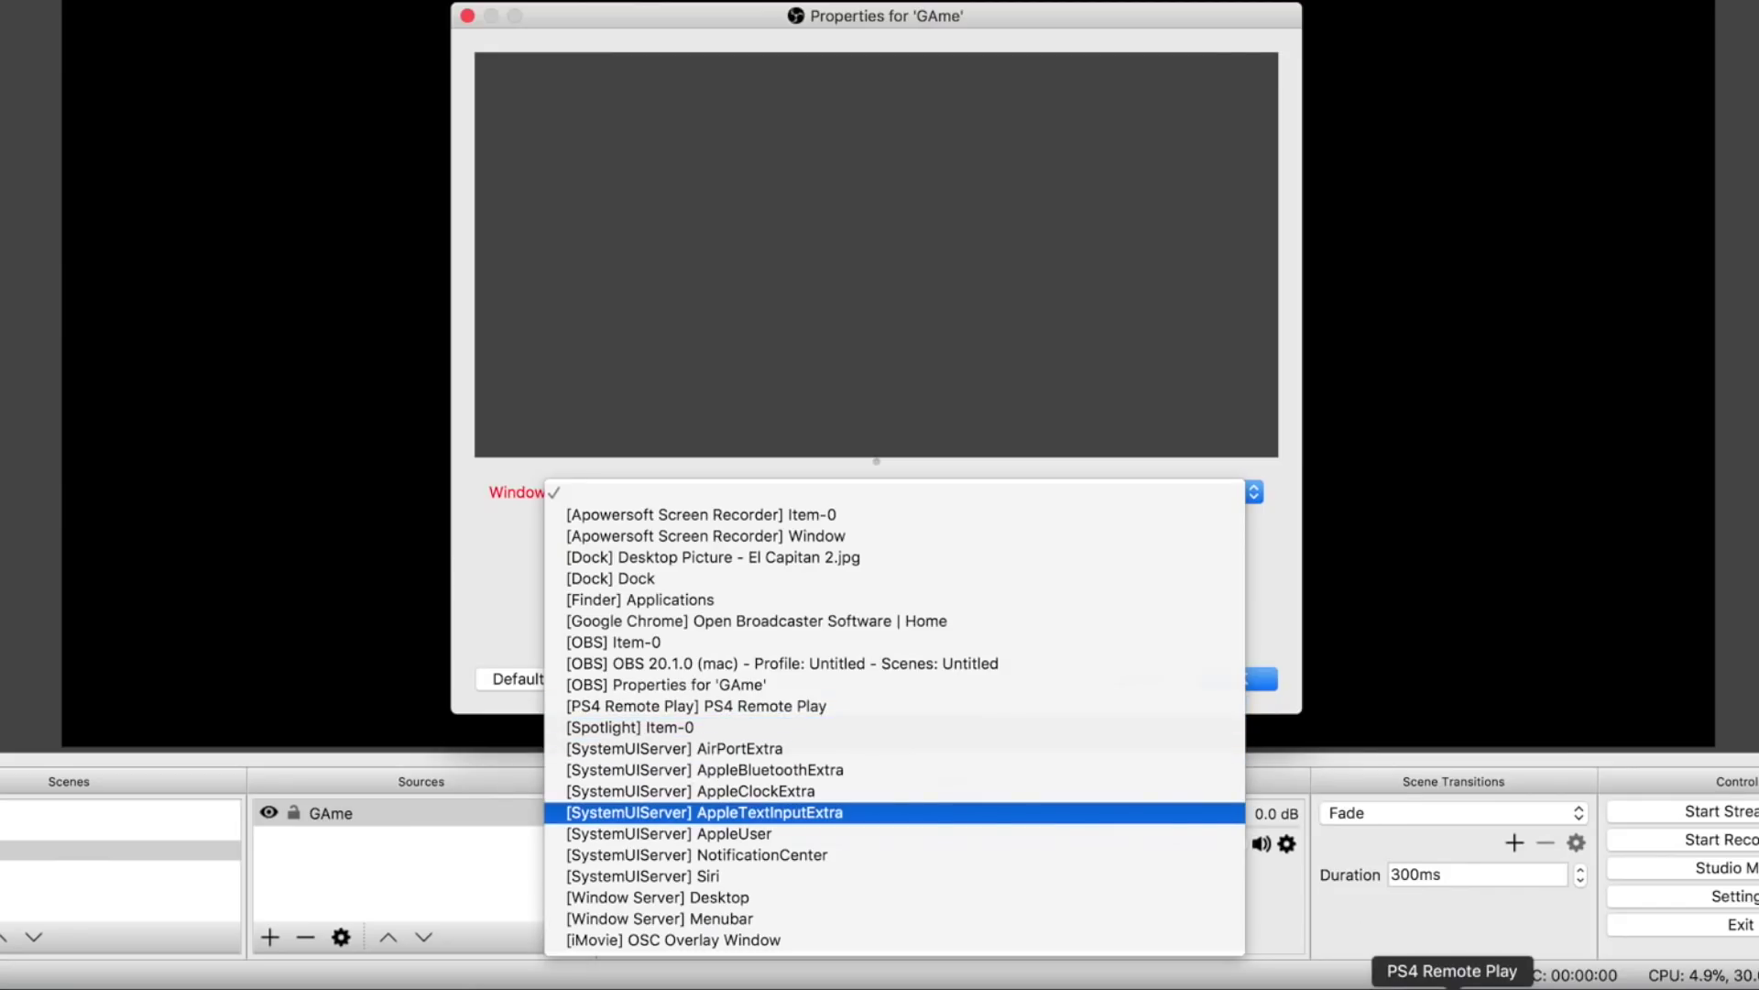
{"action": "left_click", "coordinate": [1453, 987]}
{"action": "left_click_drag", "start_coordinate": [567, 77], "coordinate": [777, 113]}
{"action": "left_click", "coordinate": [511, 538]}
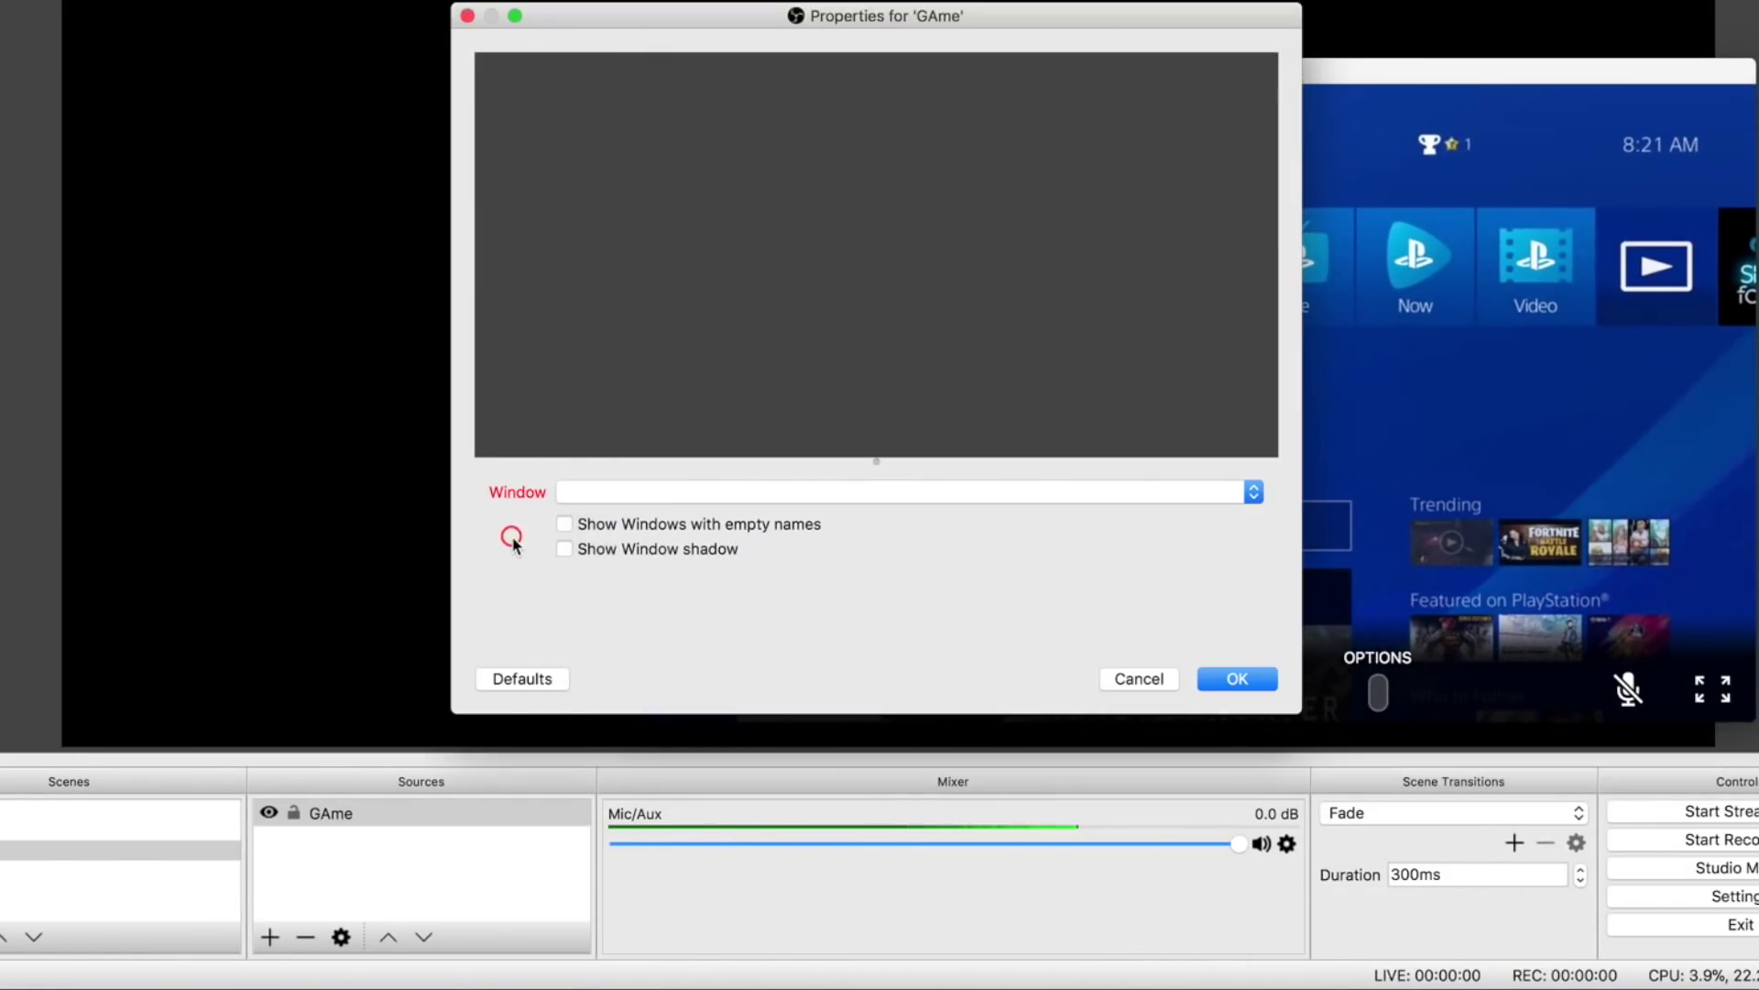
{"action": "left_click", "coordinate": [605, 500]}
{"action": "left_click", "coordinate": [799, 704]}
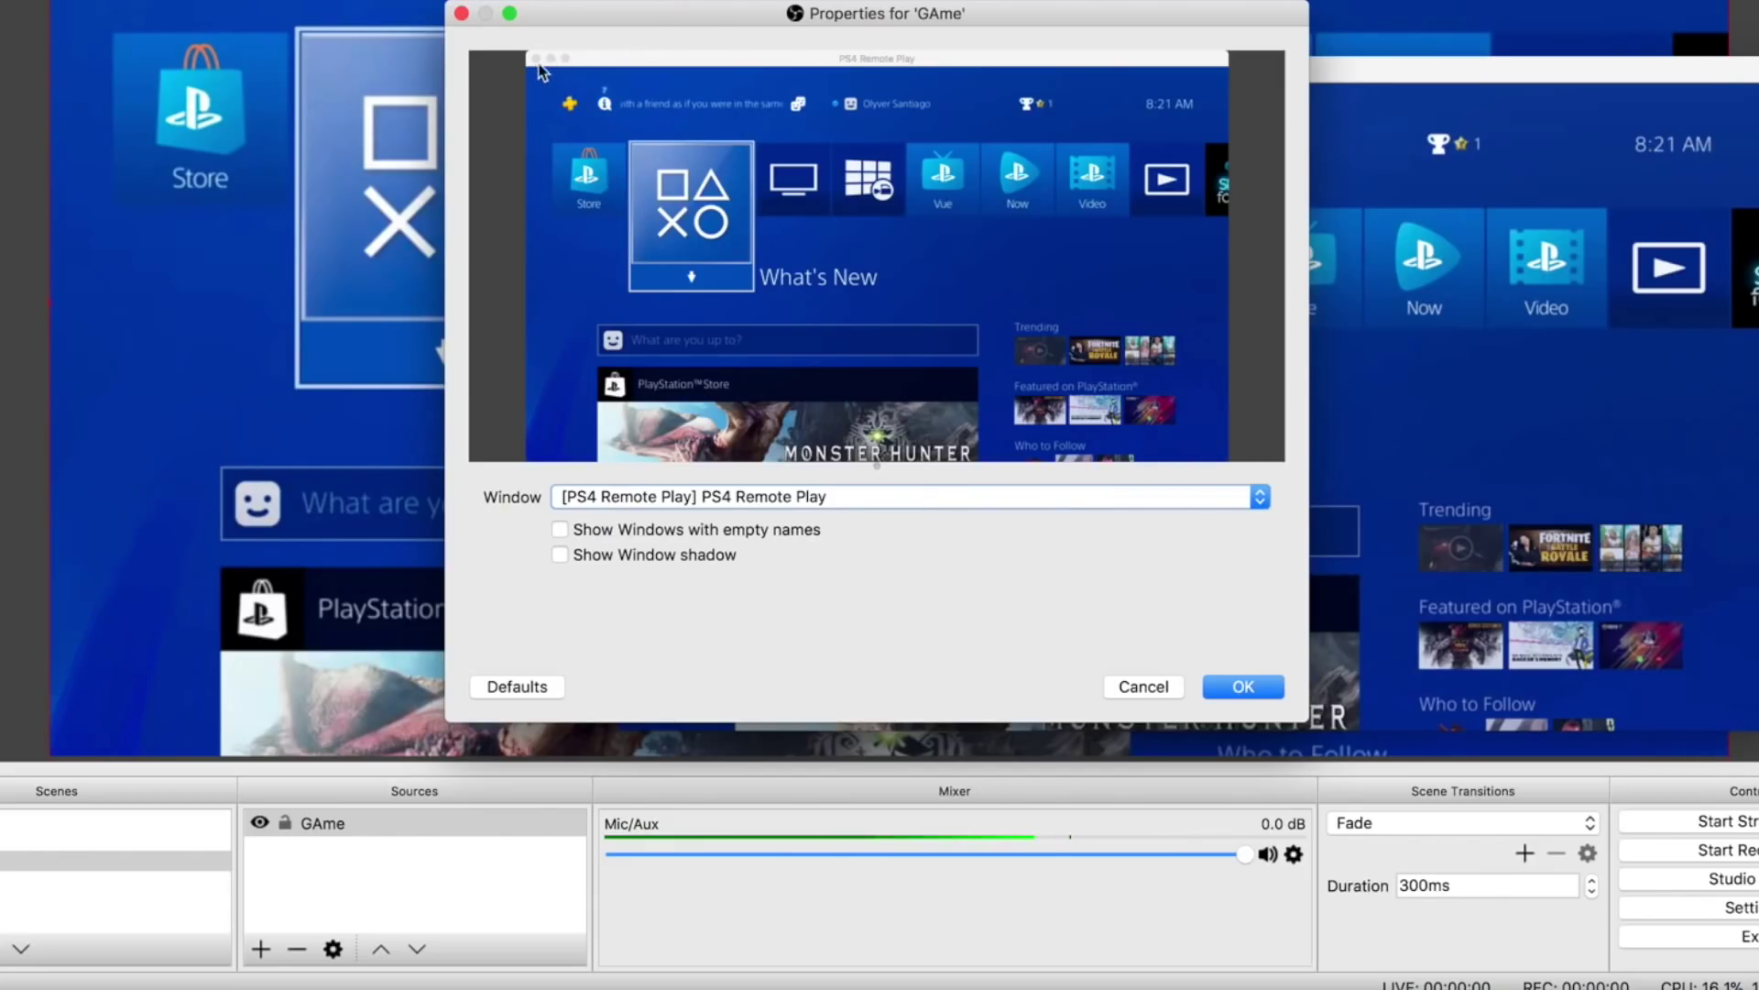
{"action": "left_click", "coordinate": [1216, 684]}
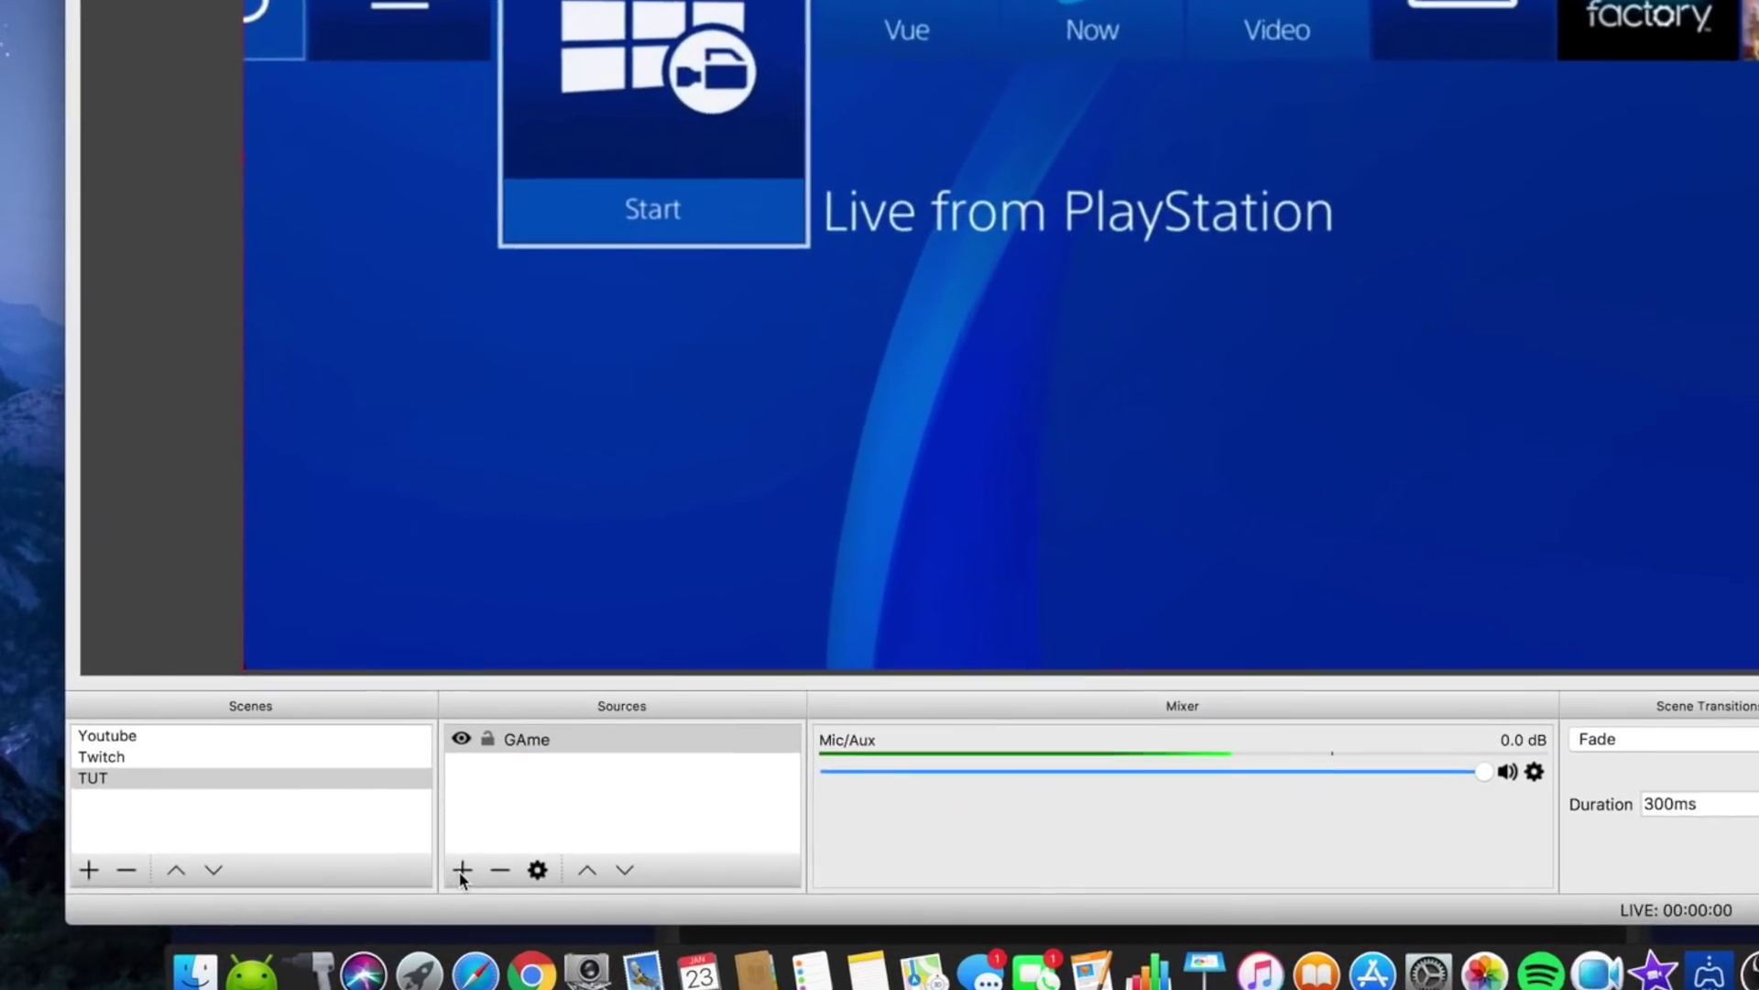
Add a new Video Capture Device source named Webcam to the TUT scene
{"action": "left_click", "coordinate": [448, 888]}
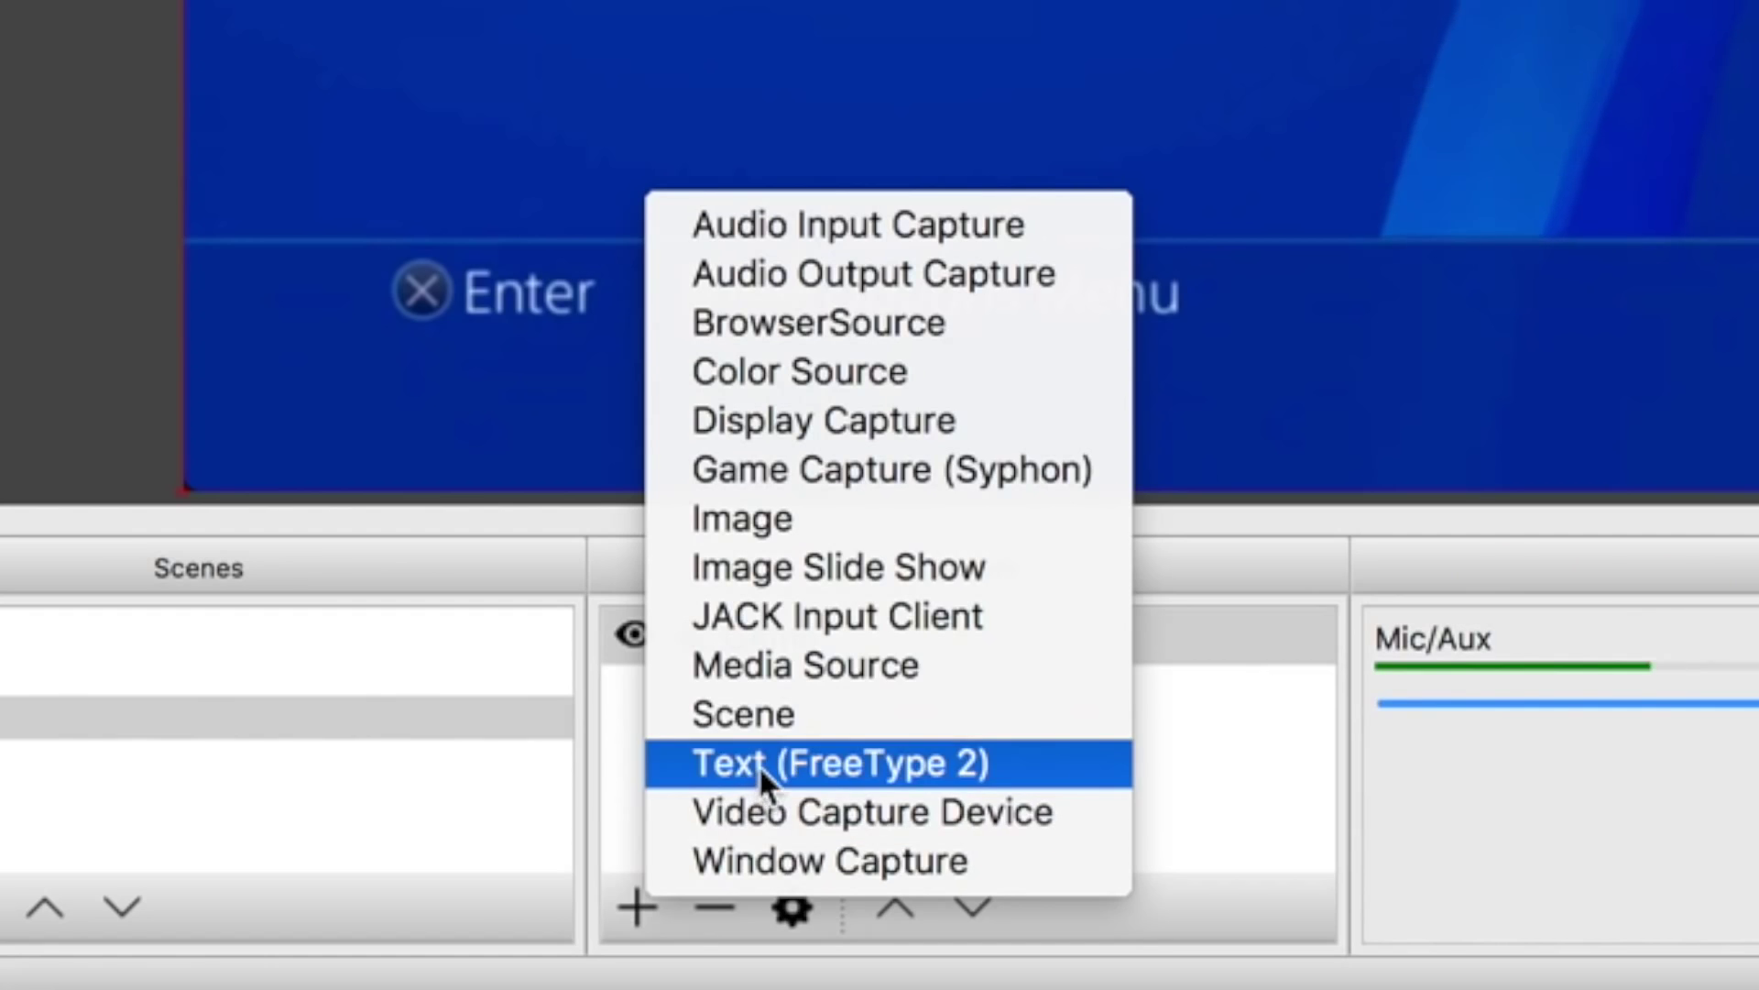
{"action": "left_click", "coordinate": [794, 810]}
{"action": "type", "text": "Webcam"}
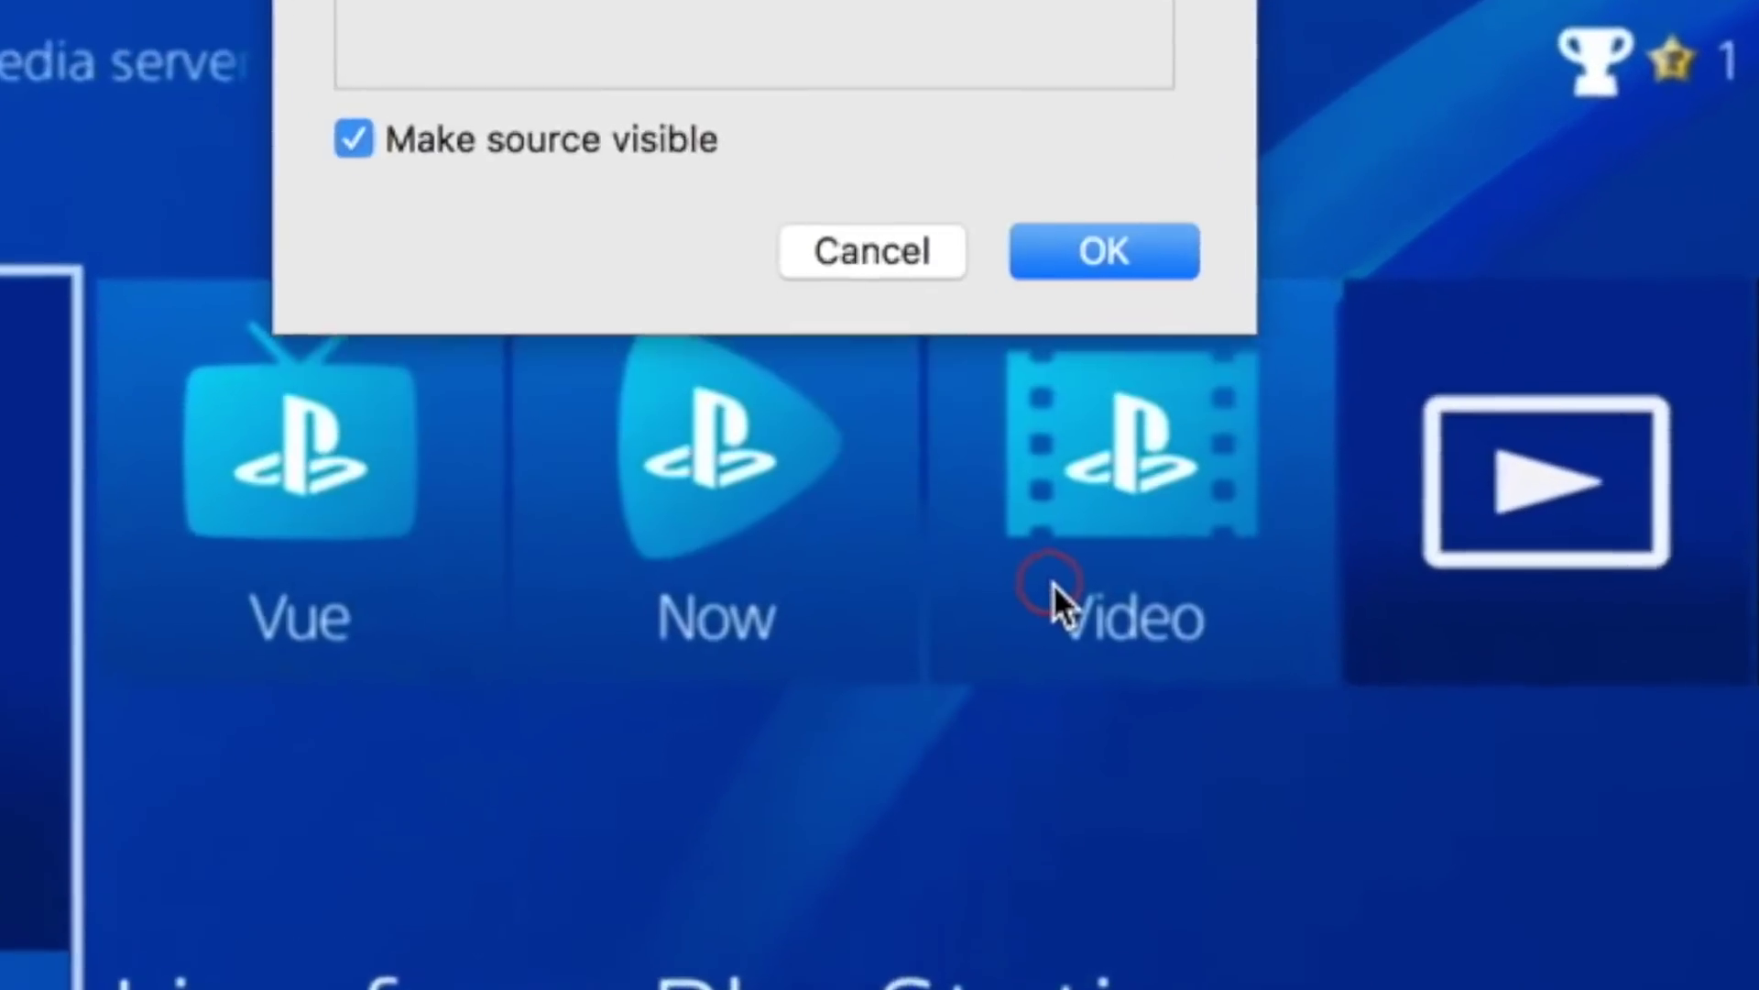
{"action": "key", "text": "Return"}
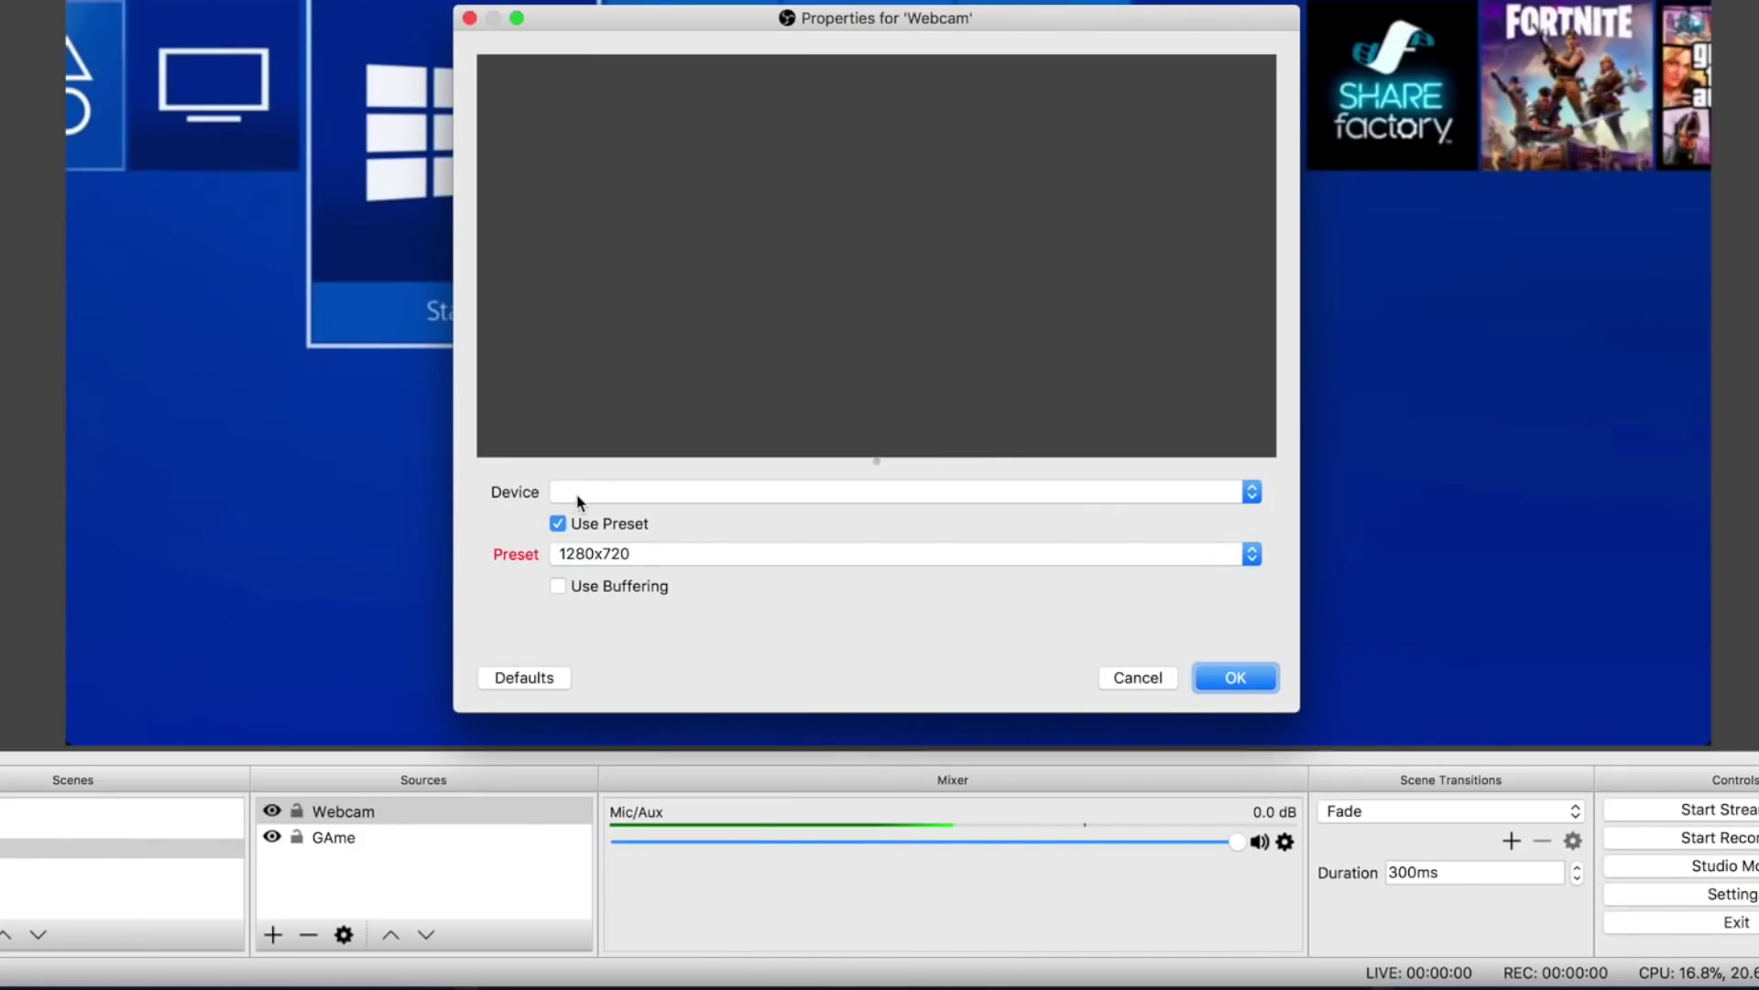
Set the Webcam source to FaceTime HD Camera (Built-in) with the 320x240 preset and accept its properties
{"action": "left_click", "coordinate": [577, 500]}
{"action": "left_click", "coordinate": [622, 527]}
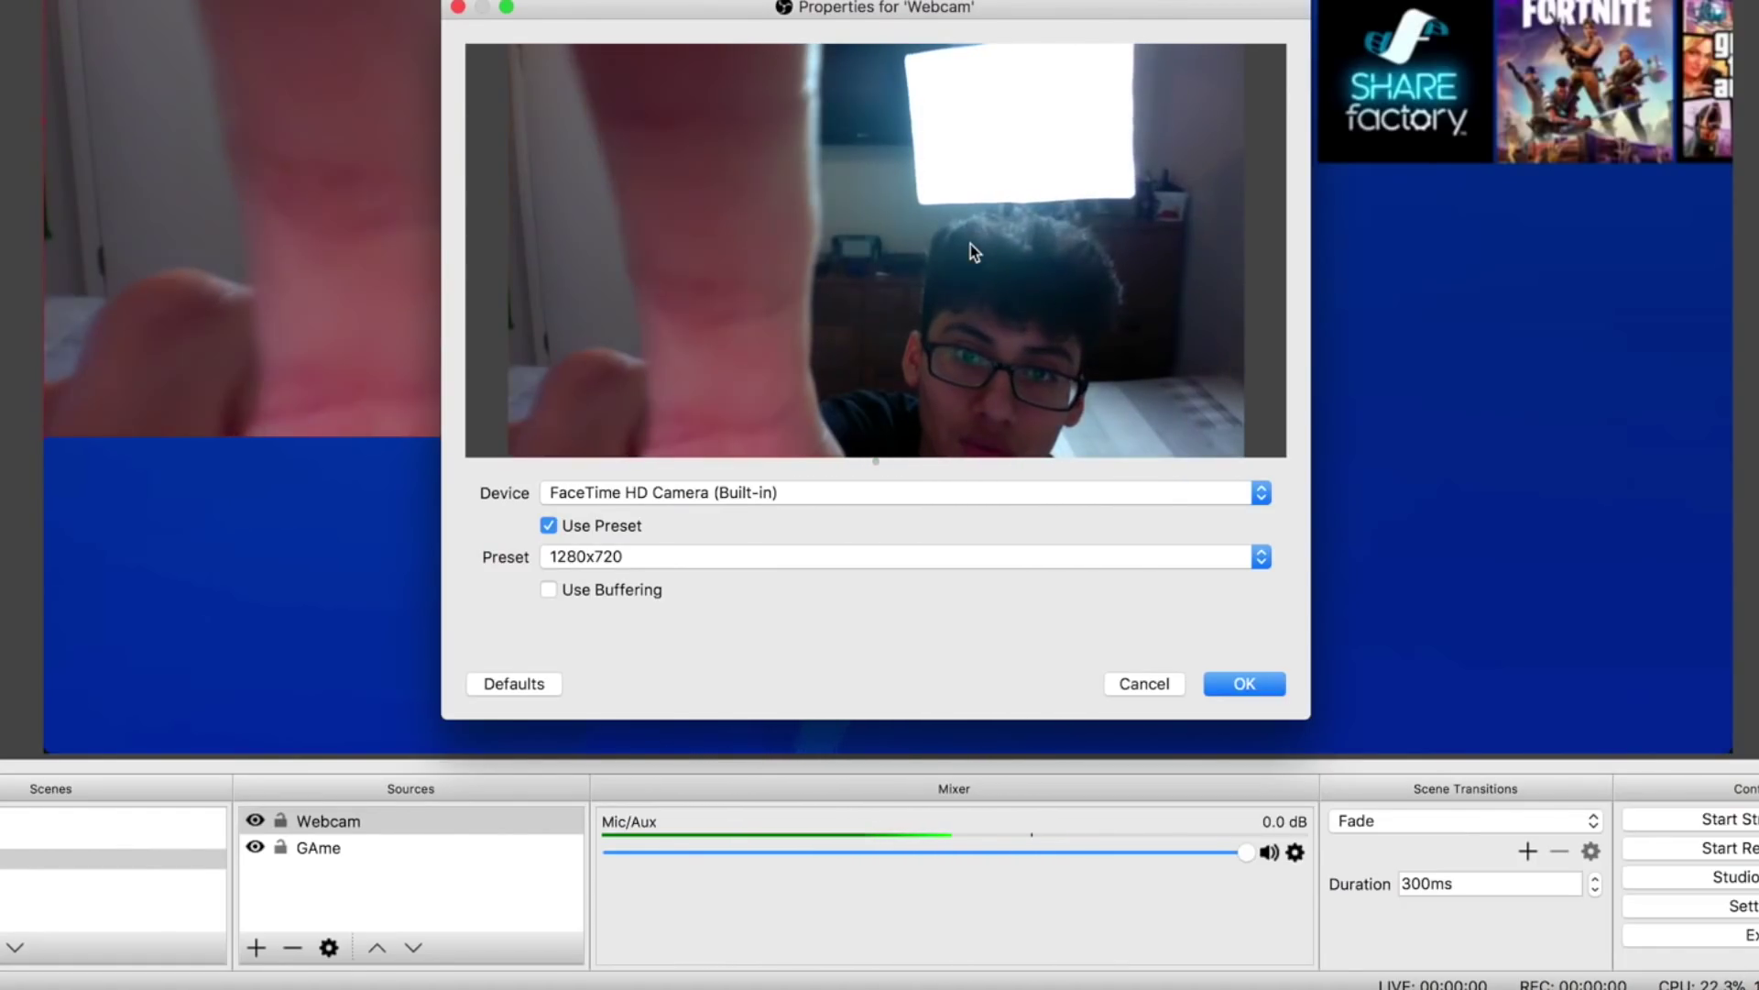
{"action": "left_click", "coordinate": [548, 557]}
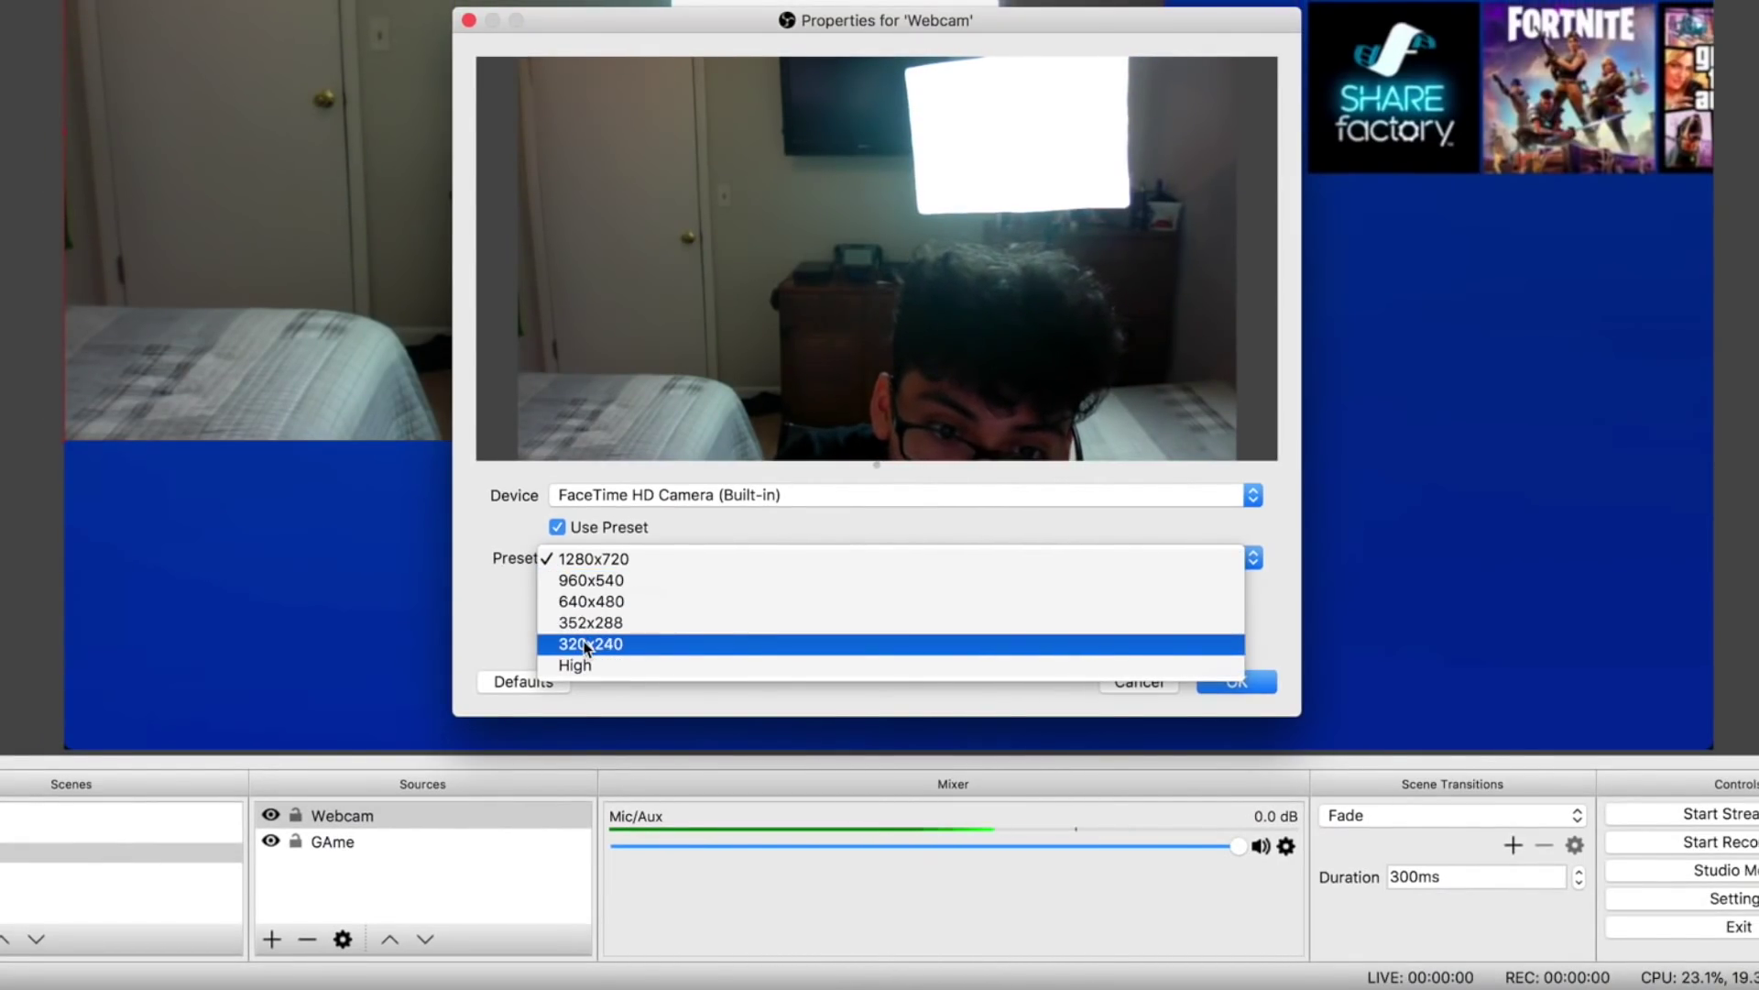
{"action": "left_click", "coordinate": [586, 646]}
{"action": "key", "text": "Return"}
Reposition the webcam picture at the left edge of the canvas, just below mid-height, and check the Webcam source's properties
{"action": "left_click_drag", "start_coordinate": [438, 37], "coordinate": [1347, 229]}
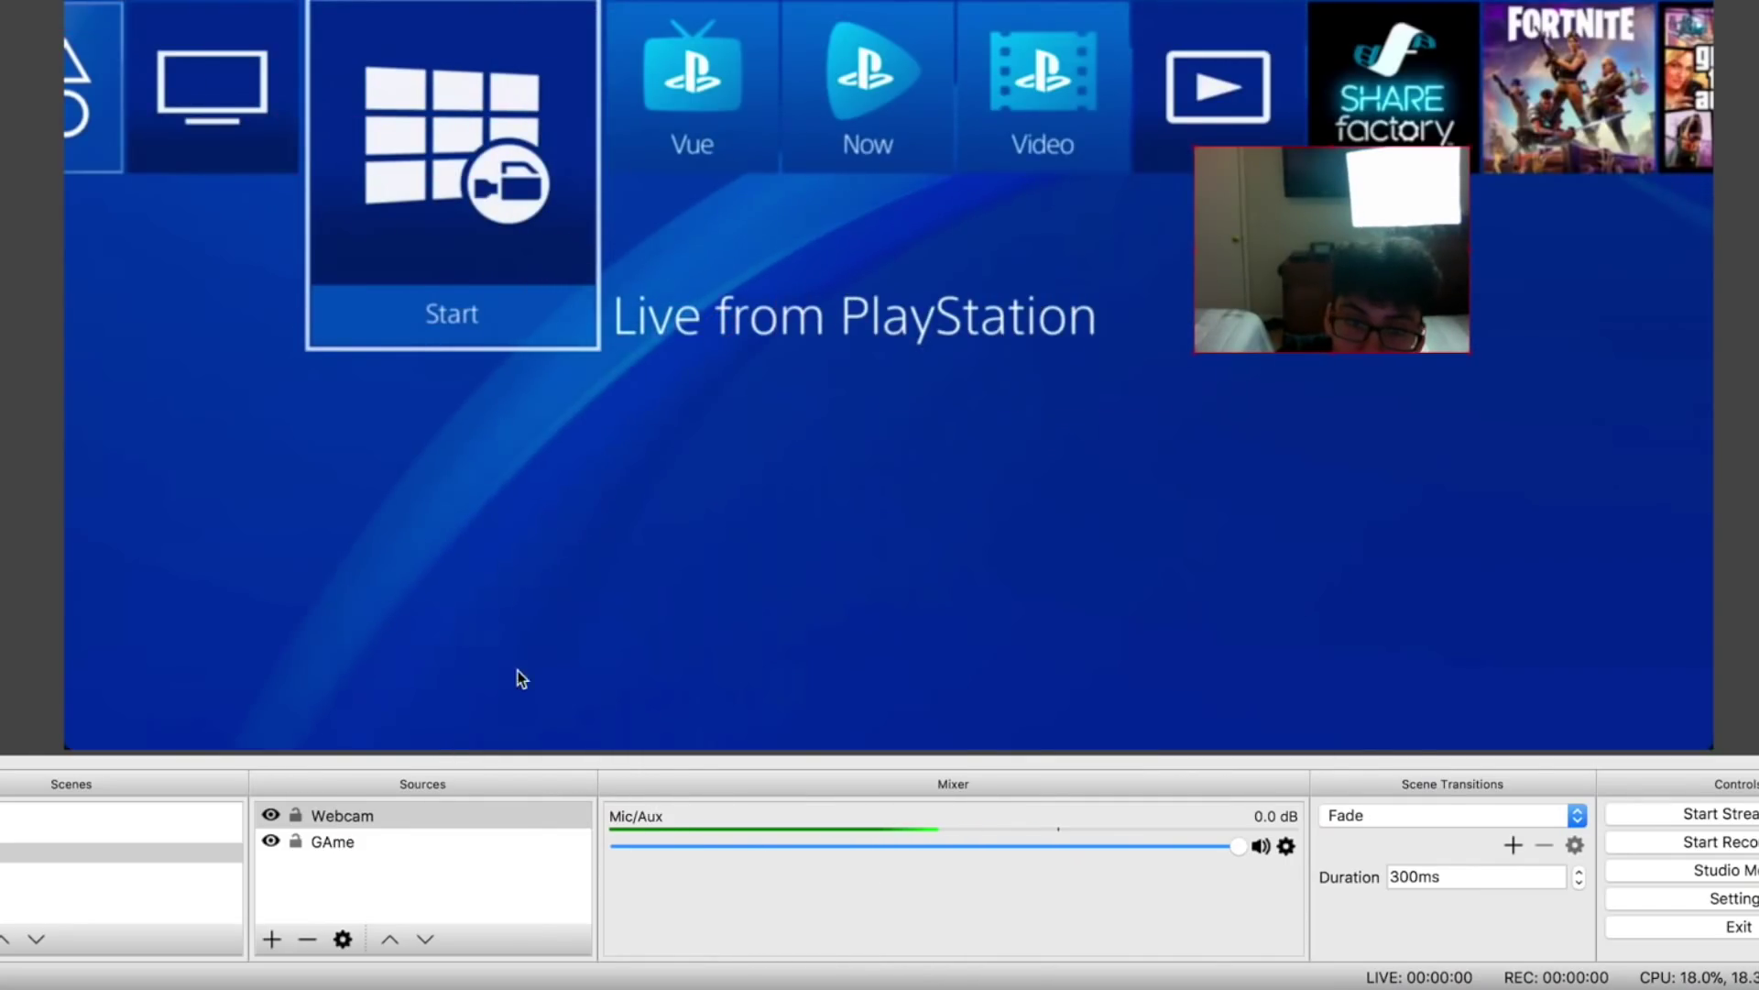
{"action": "left_click", "coordinate": [325, 816]}
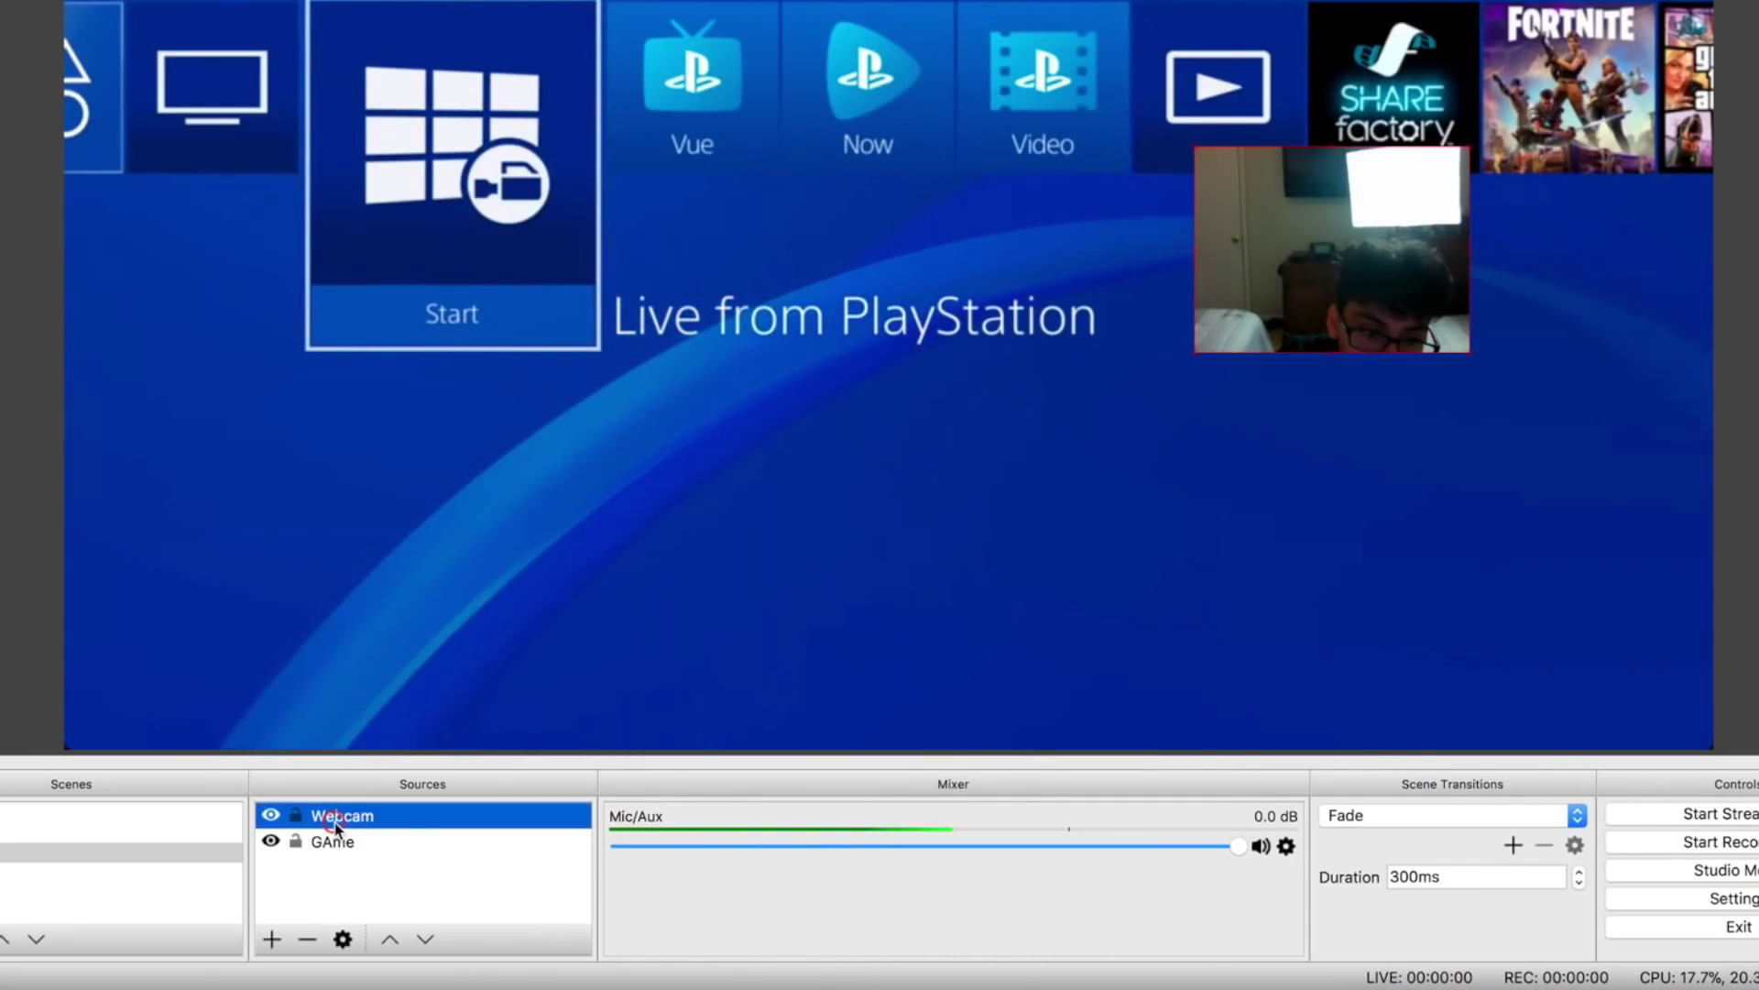
{"action": "left_click", "coordinate": [1009, 400]}
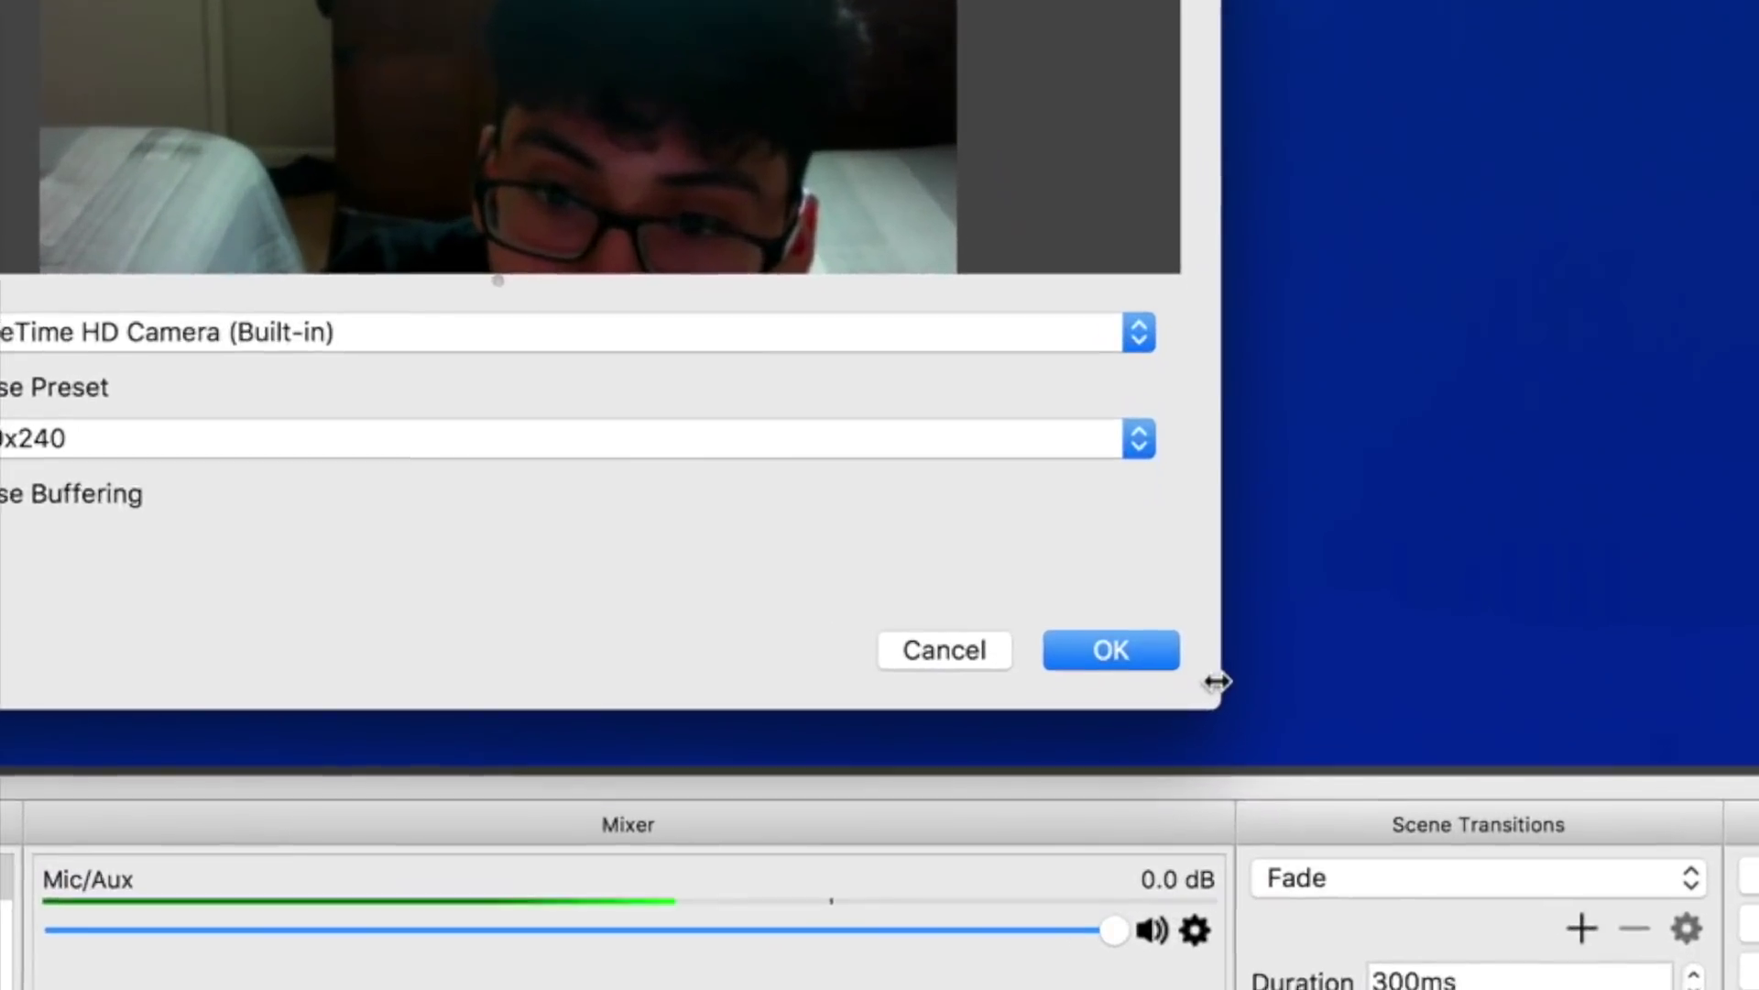
{"action": "left_click", "coordinate": [1256, 685]}
{"action": "left_click_drag", "start_coordinate": [394, 330], "coordinate": [575, 587]}
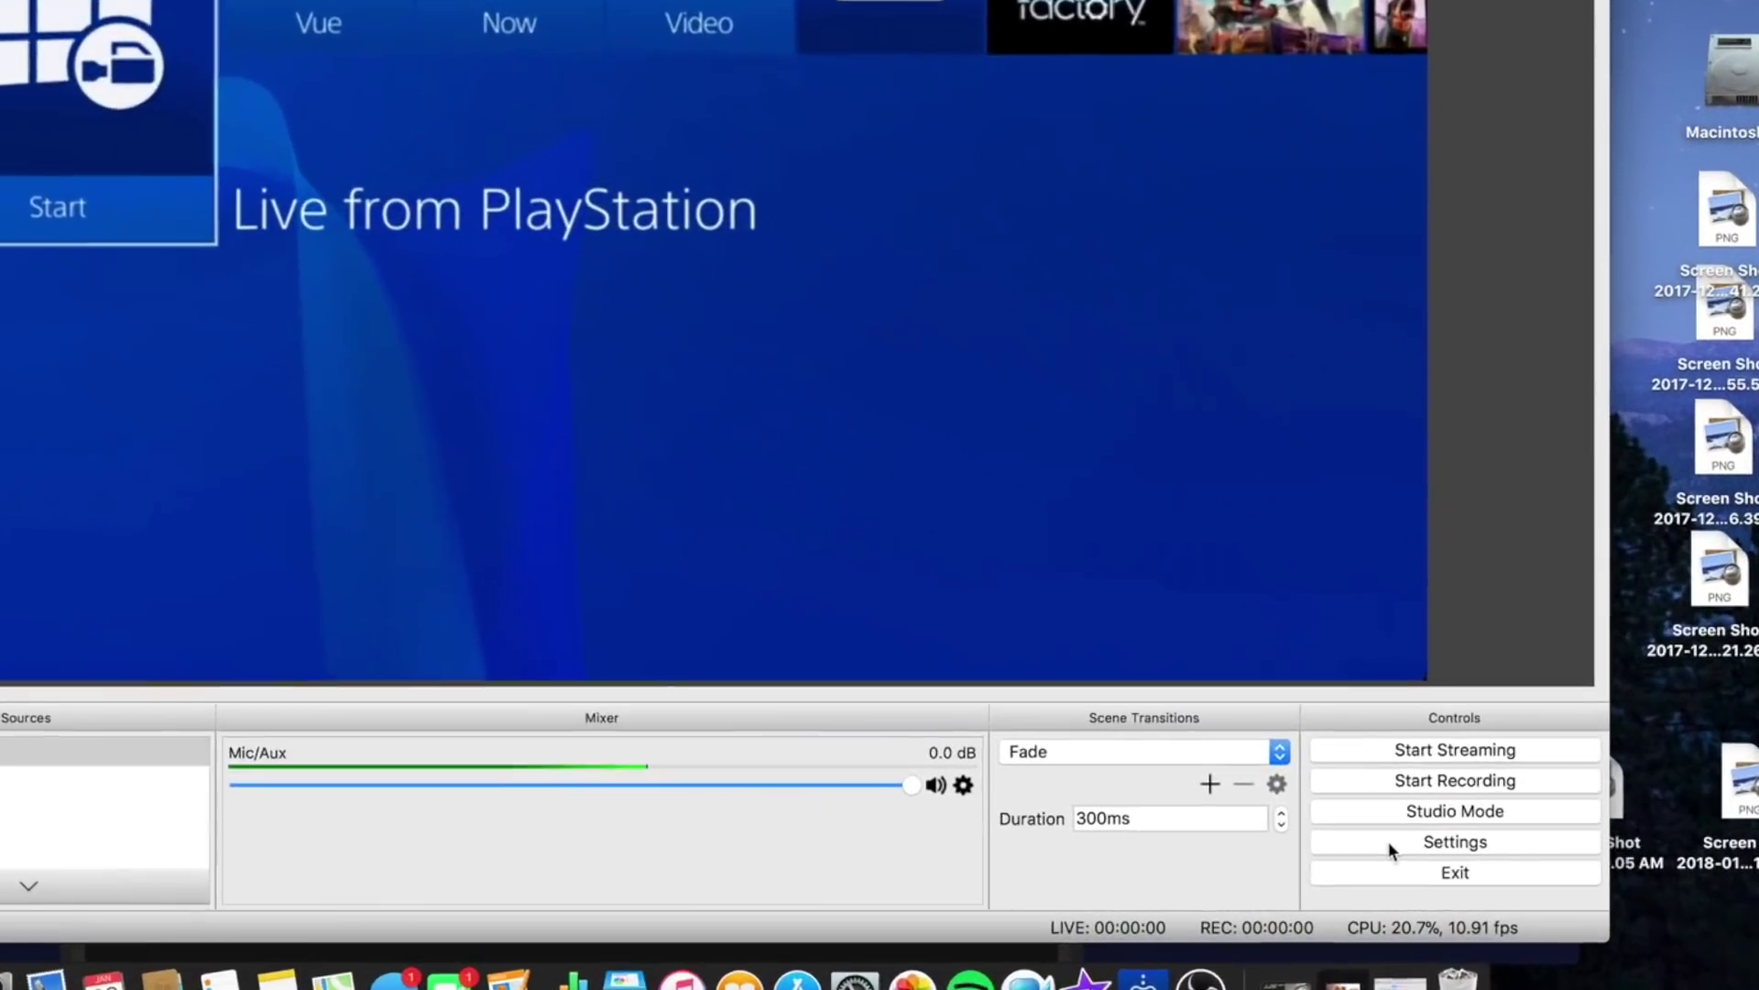
Choose YouTube / YouTube Gaming as the service in the OBS stream settings and go to the stream key field
{"action": "left_click", "coordinate": [1456, 864]}
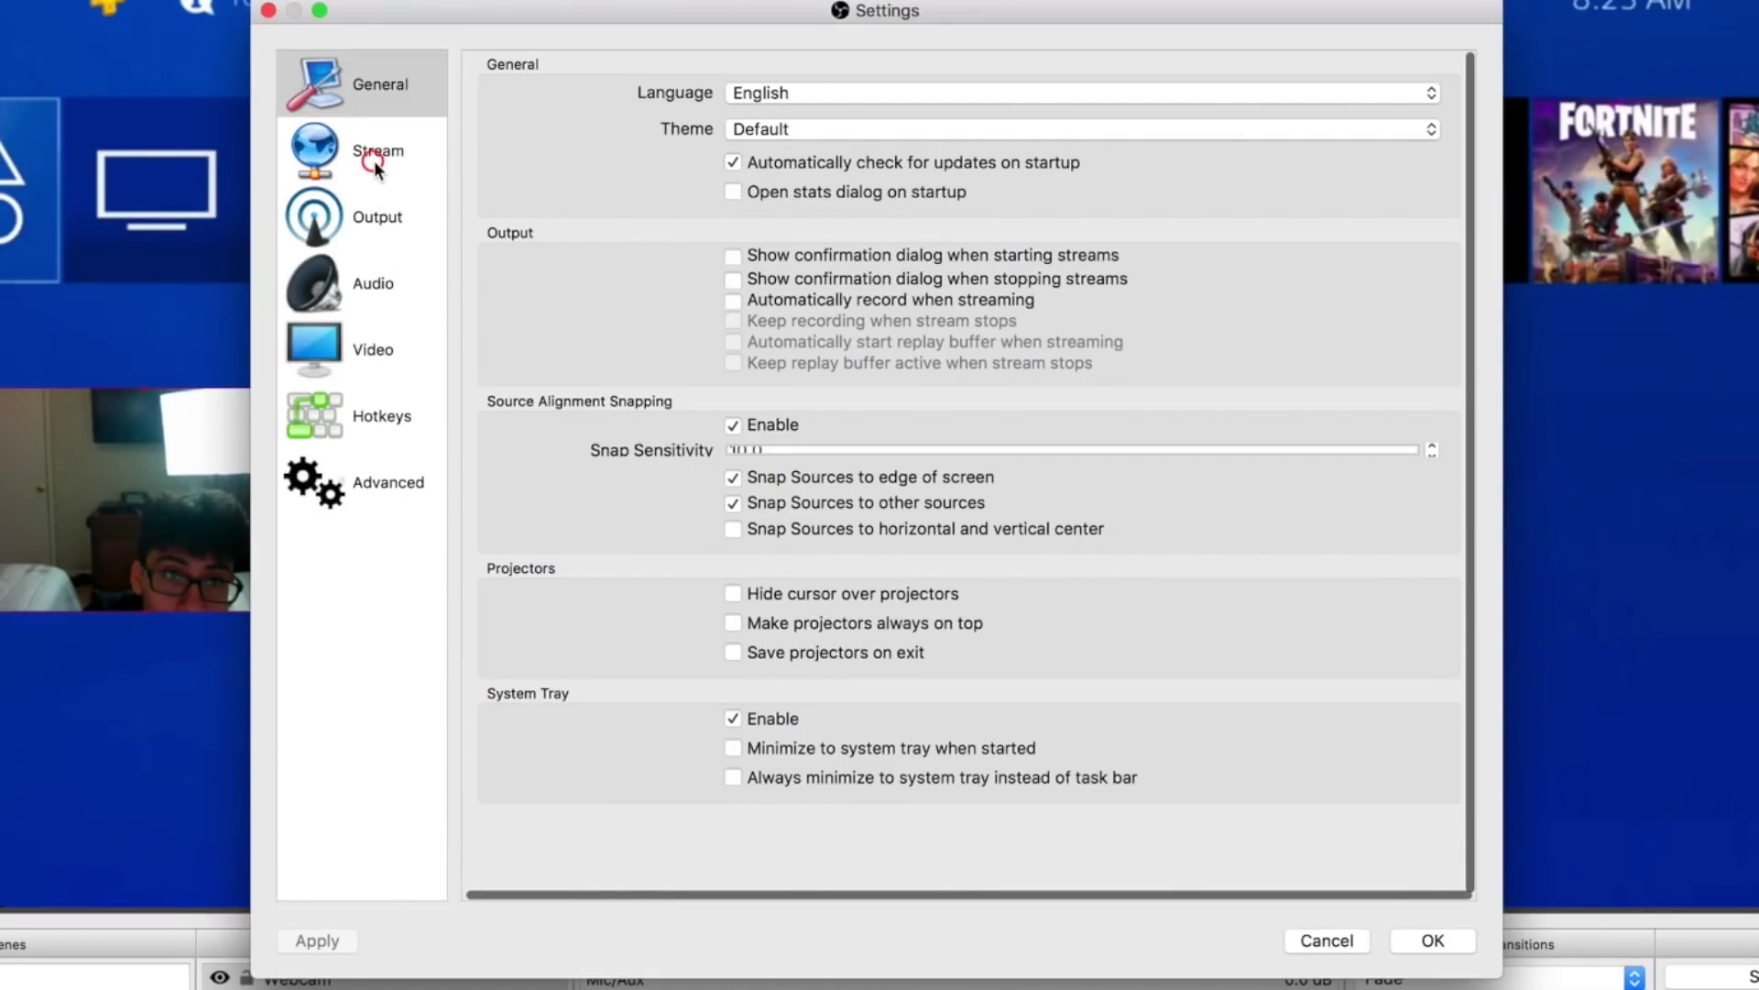
{"action": "left_click", "coordinate": [374, 165]}
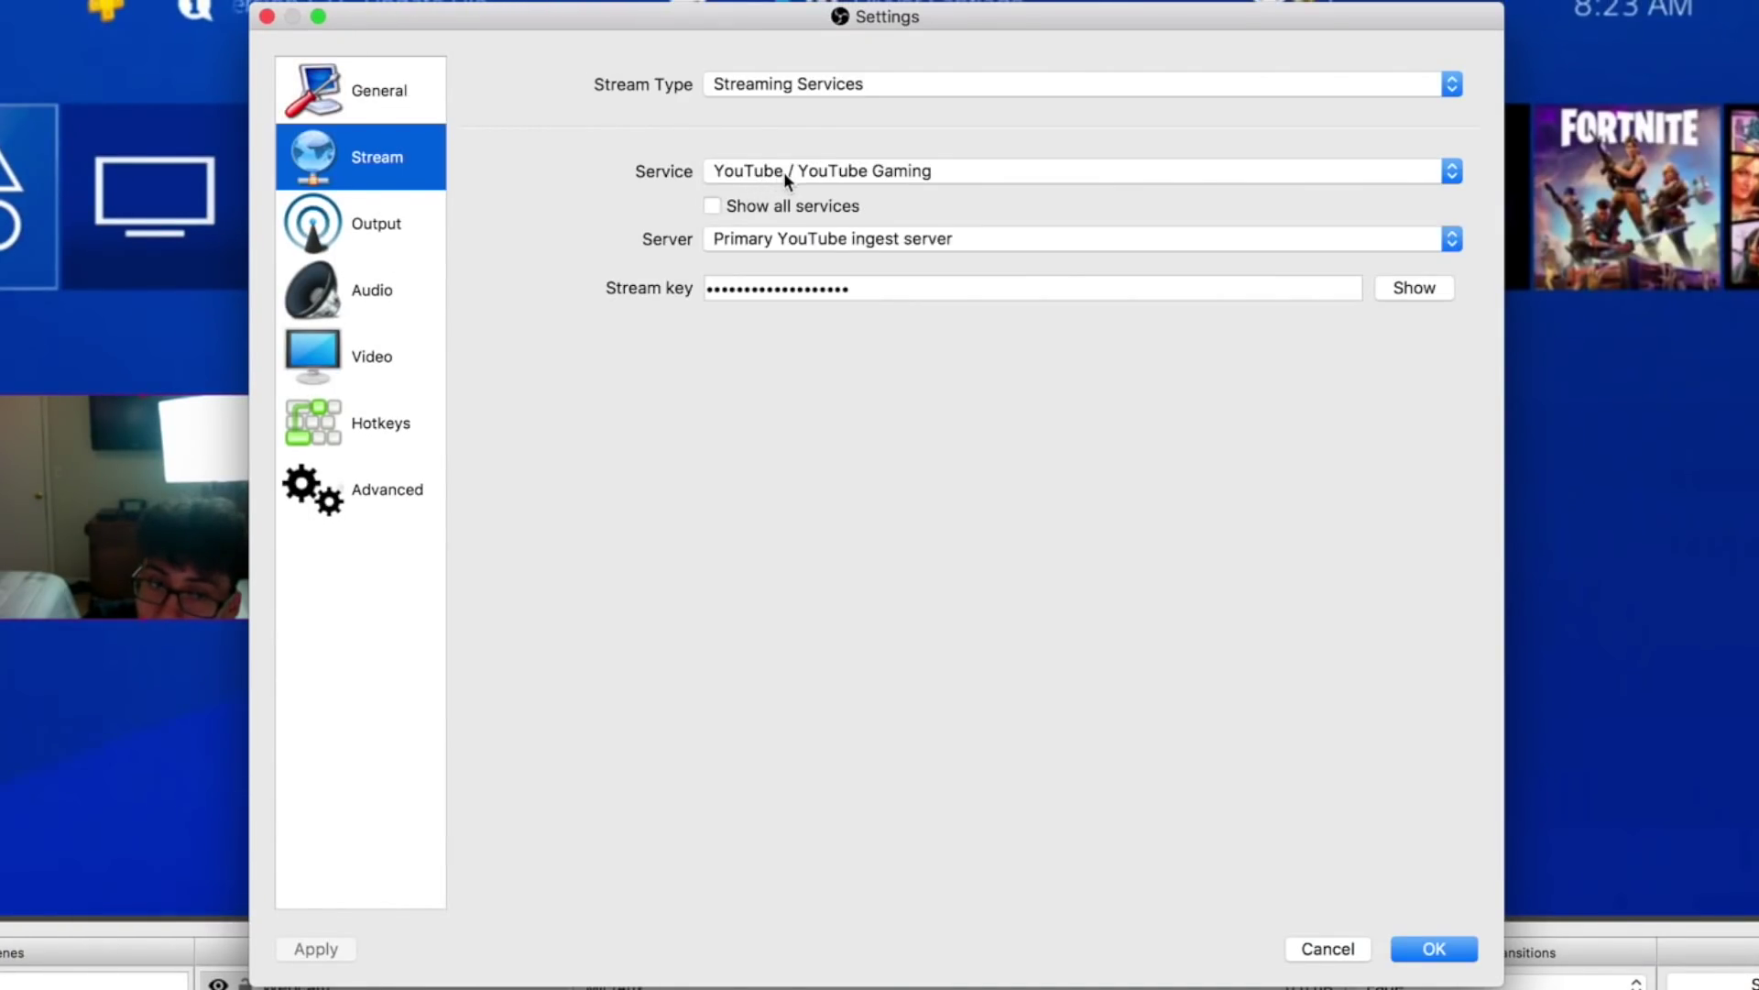
{"action": "left_click", "coordinate": [785, 170]}
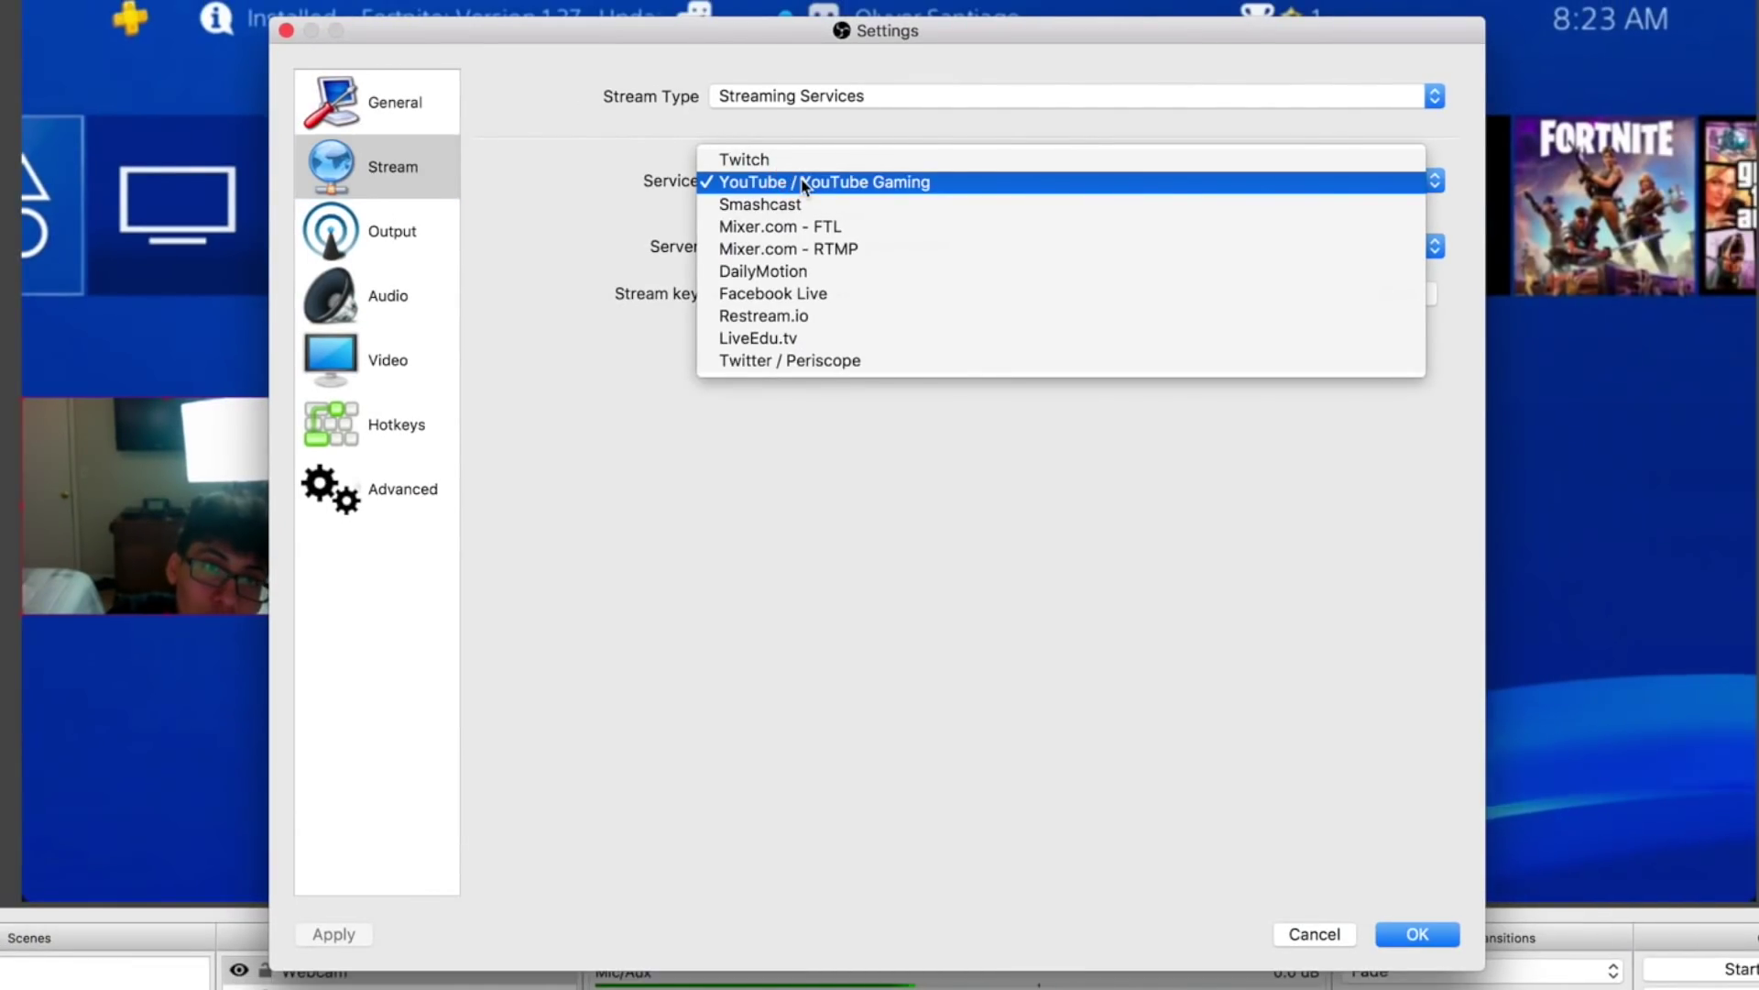
{"action": "left_click", "coordinate": [802, 183]}
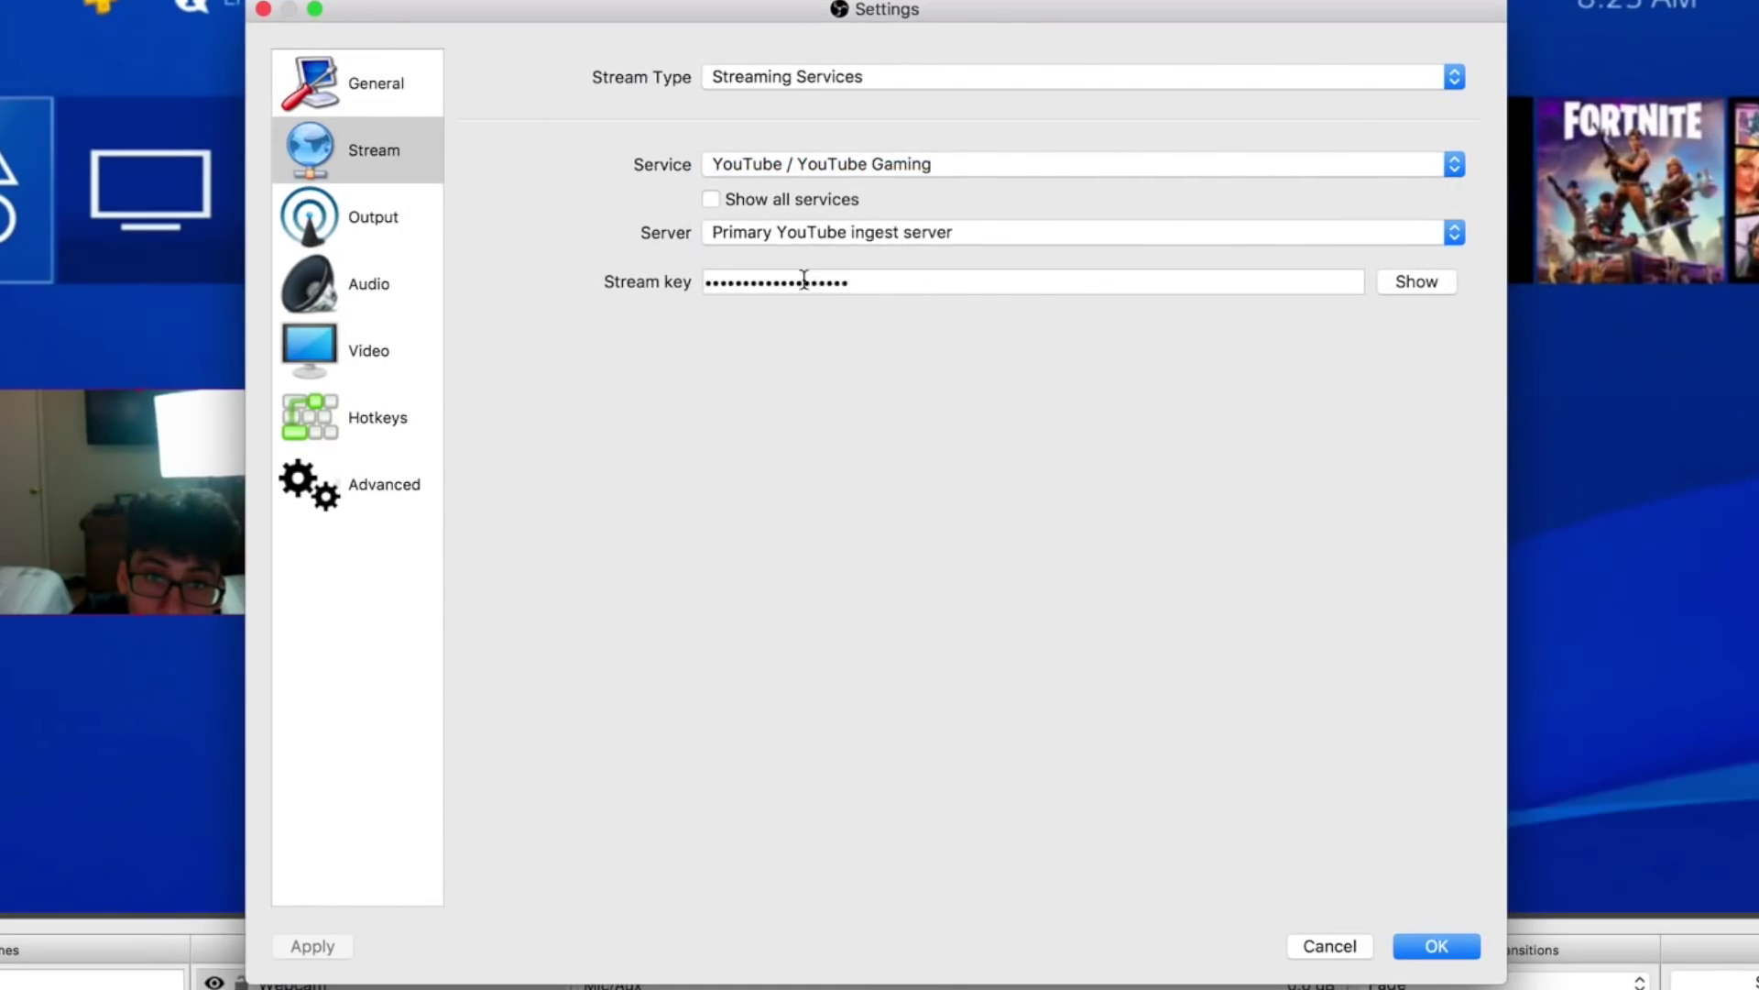
{"action": "double_click", "coordinate": [884, 290]}
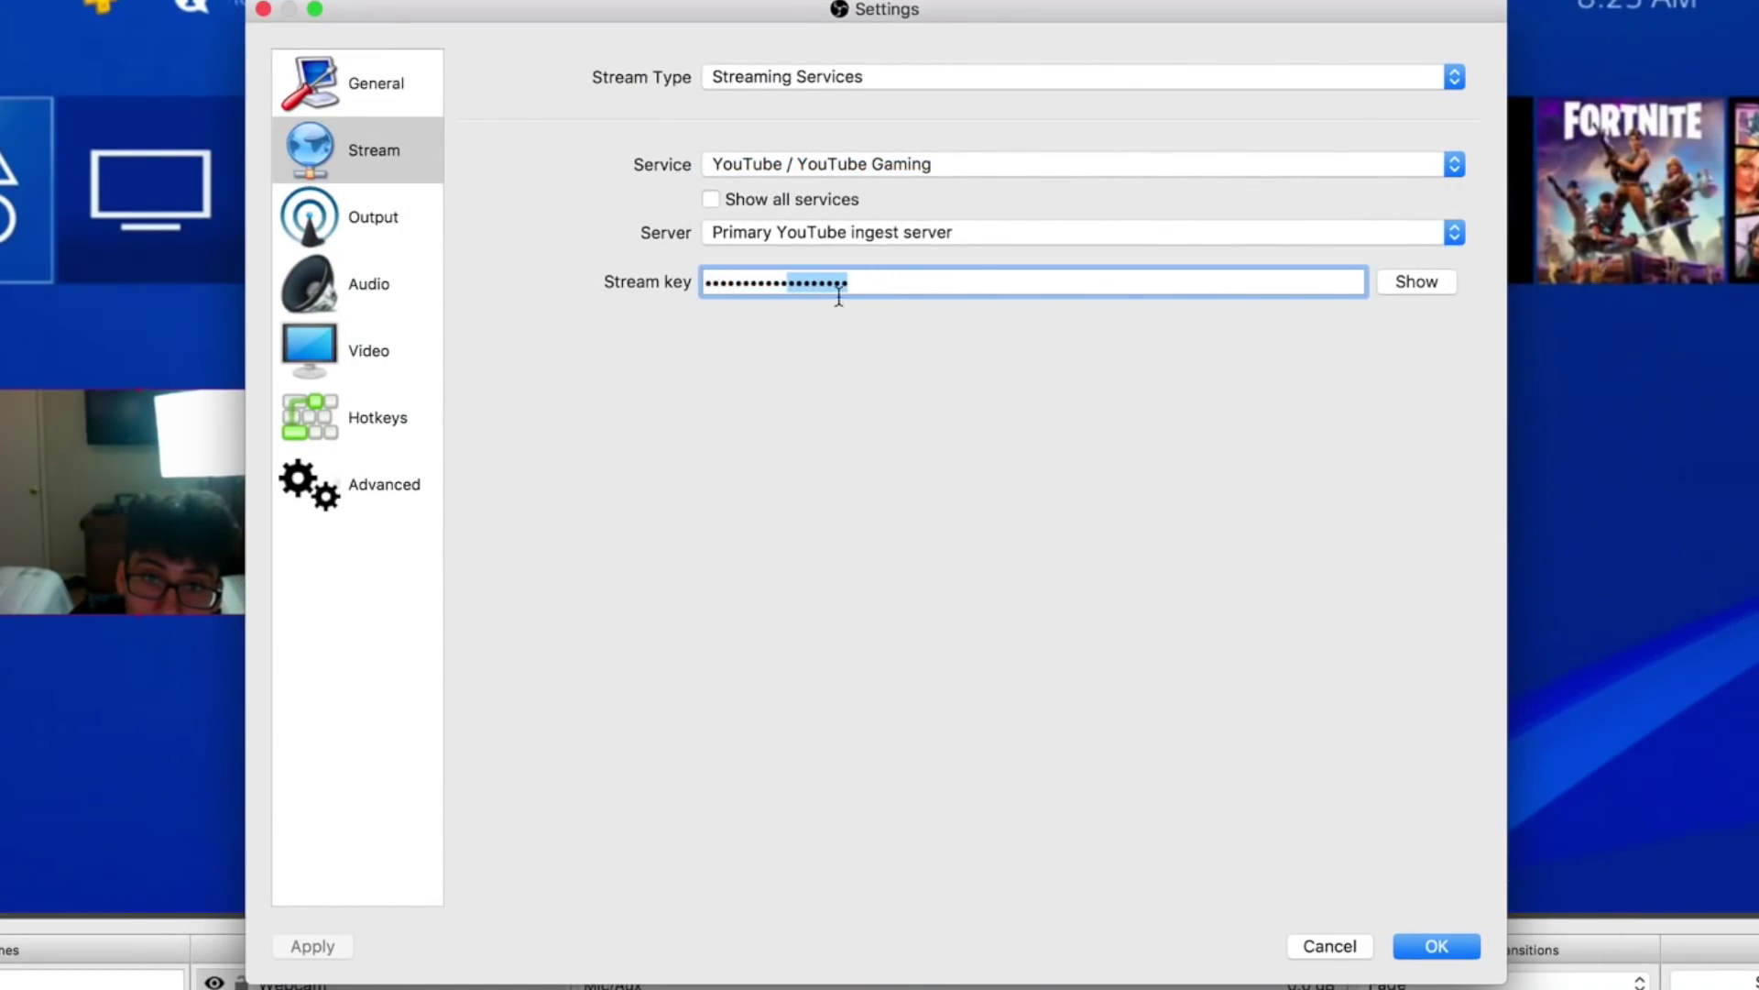
{"action": "left_click", "coordinate": [847, 288]}
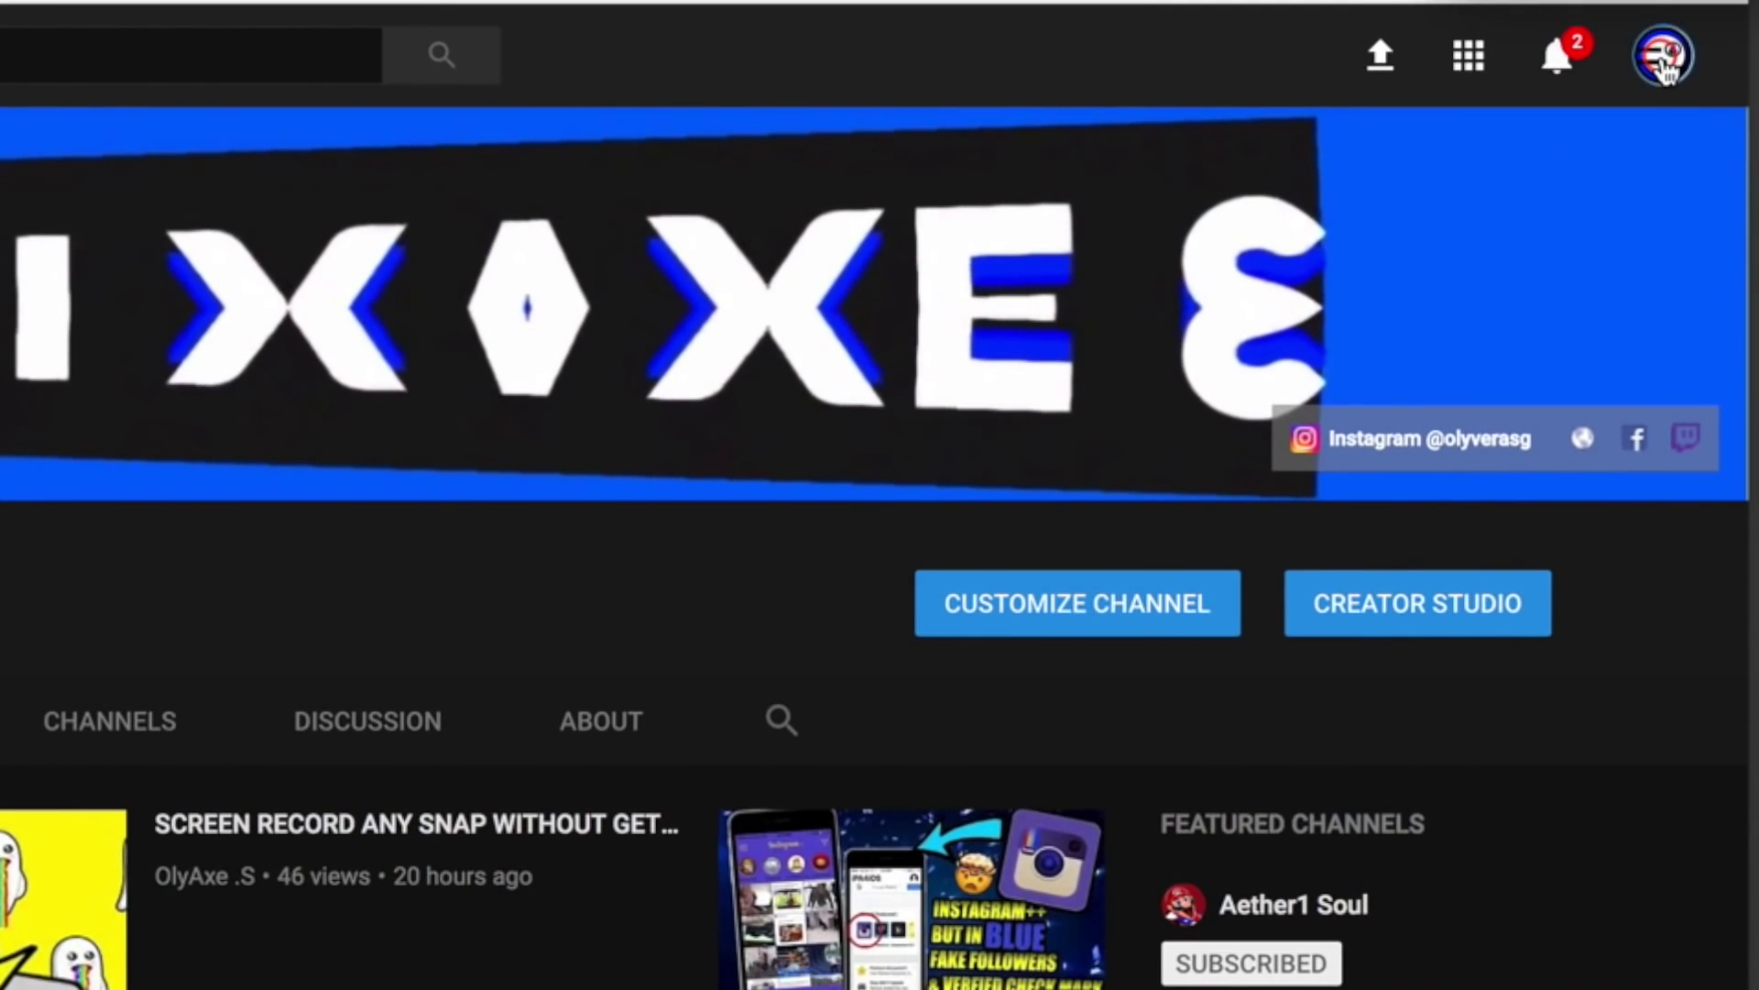
Switch to YouTube in Chrome and start a new live event from Creator Studio's live streaming events
{"action": "left_click", "coordinate": [1663, 68]}
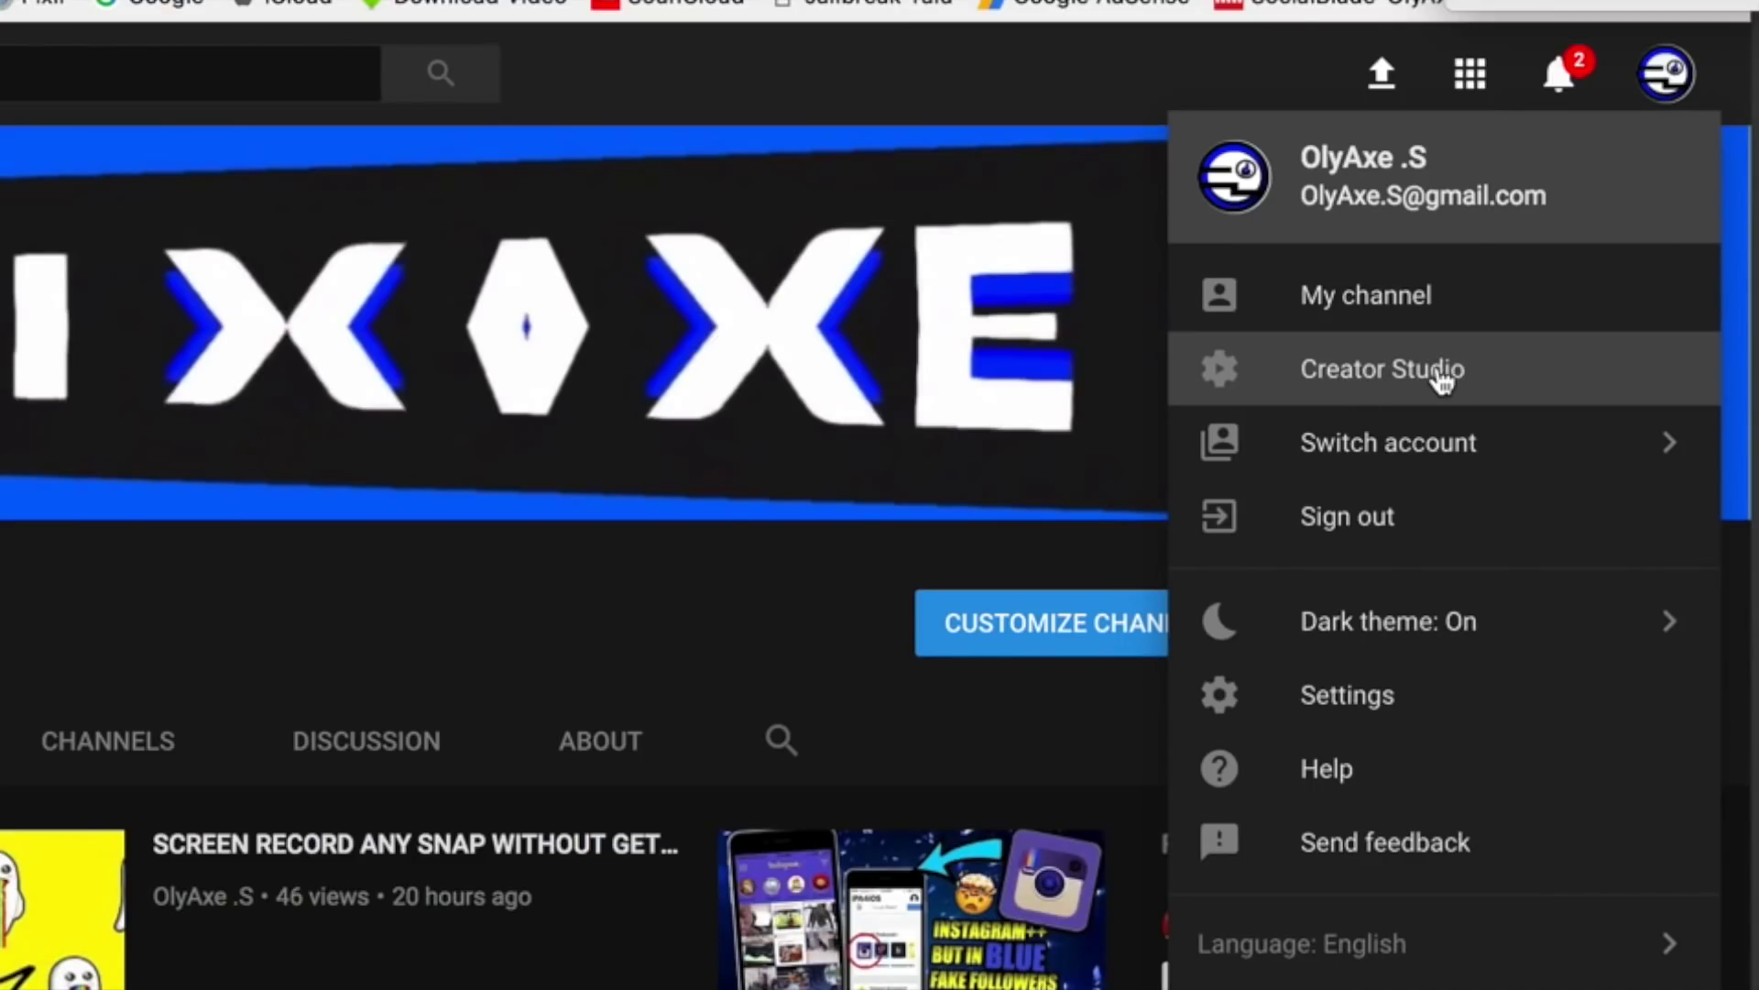
{"action": "left_click", "coordinate": [1427, 371]}
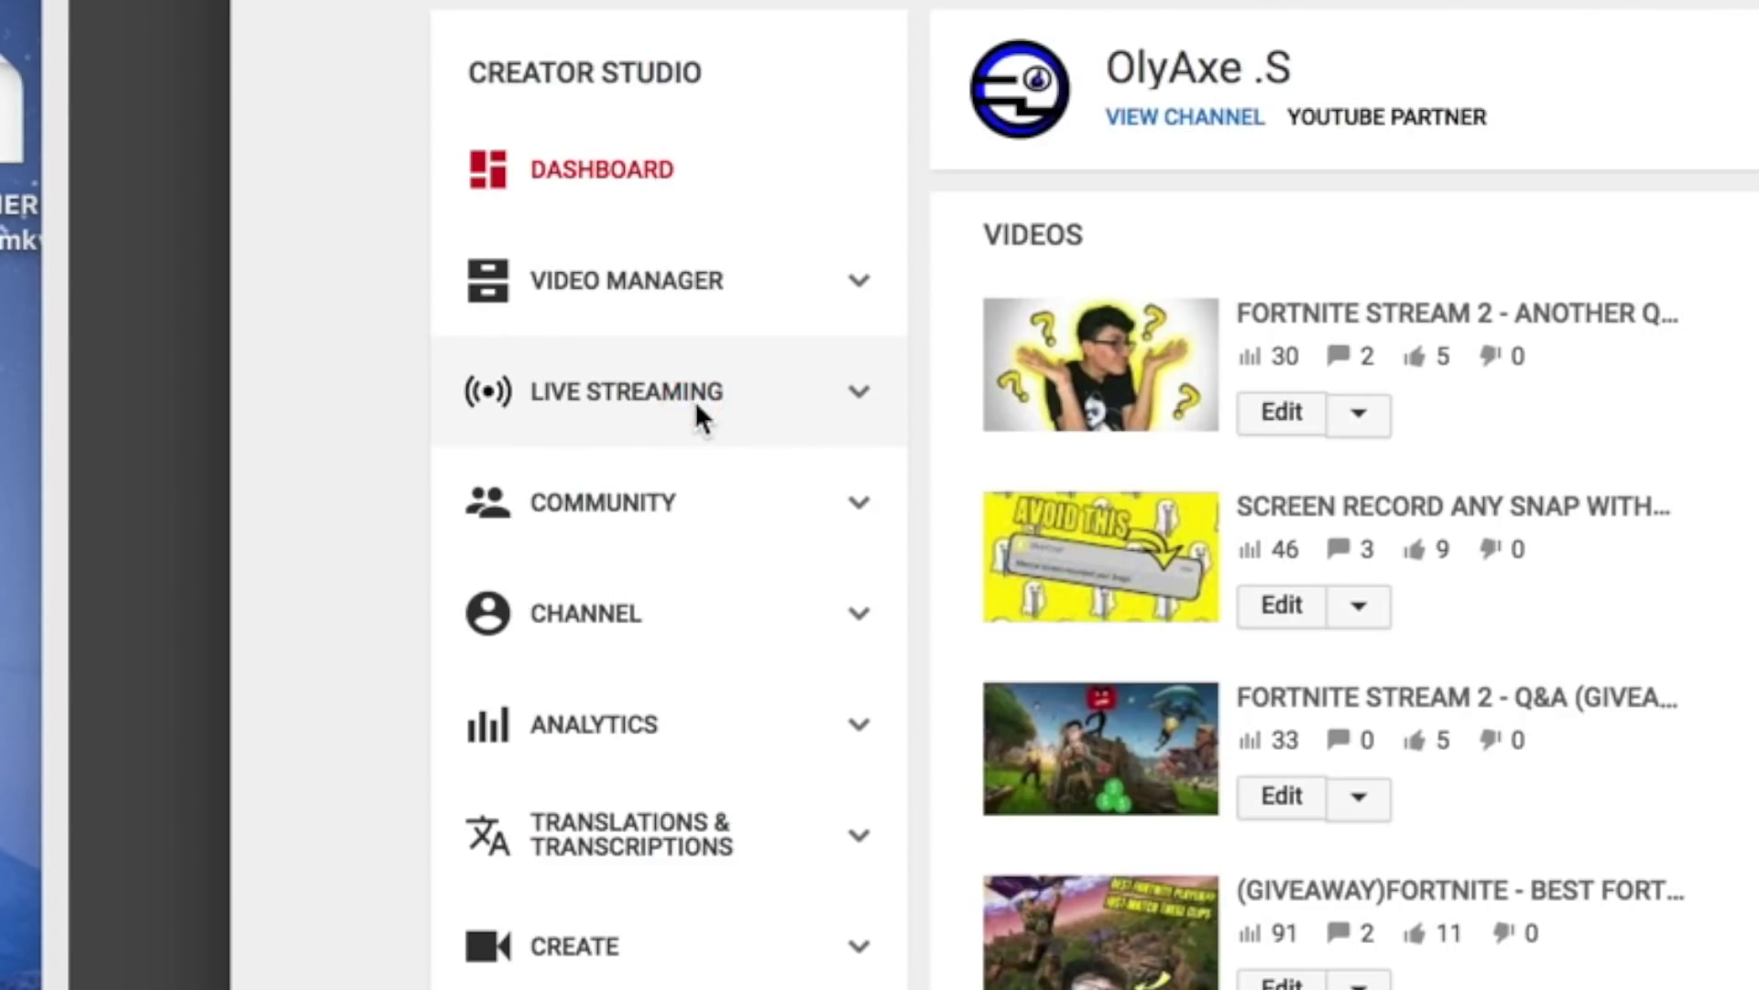
{"action": "left_click", "coordinate": [694, 399]}
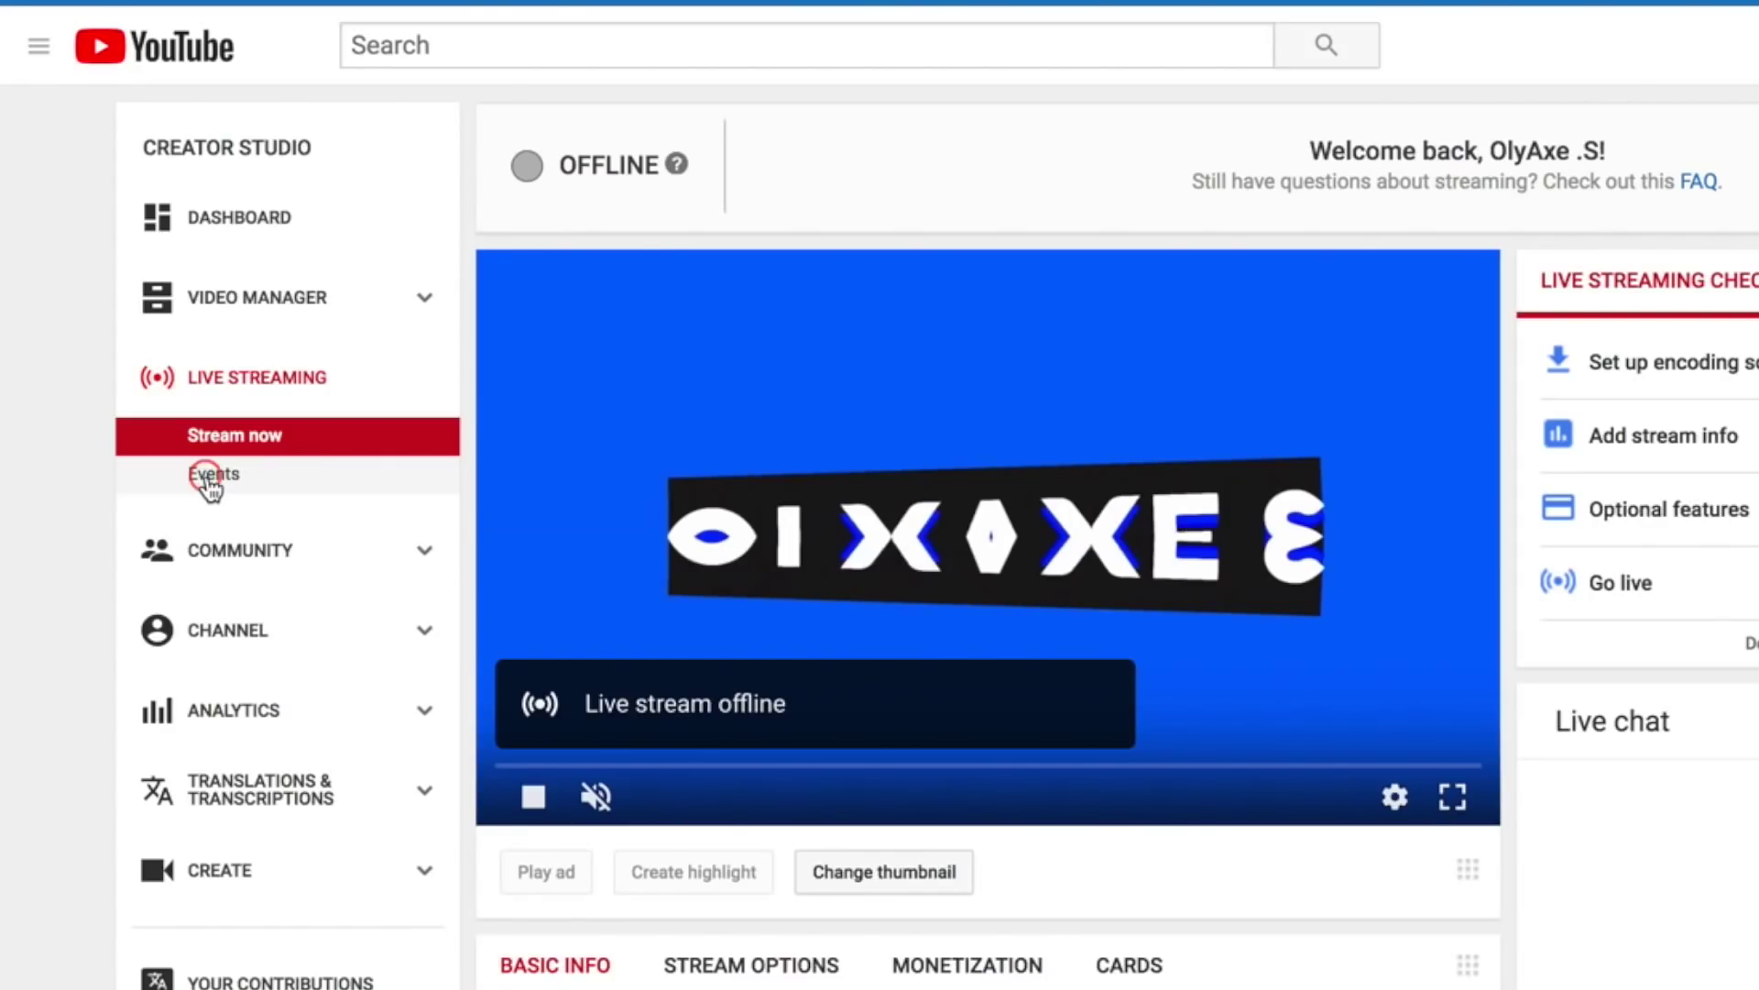
{"action": "left_click", "coordinate": [207, 476]}
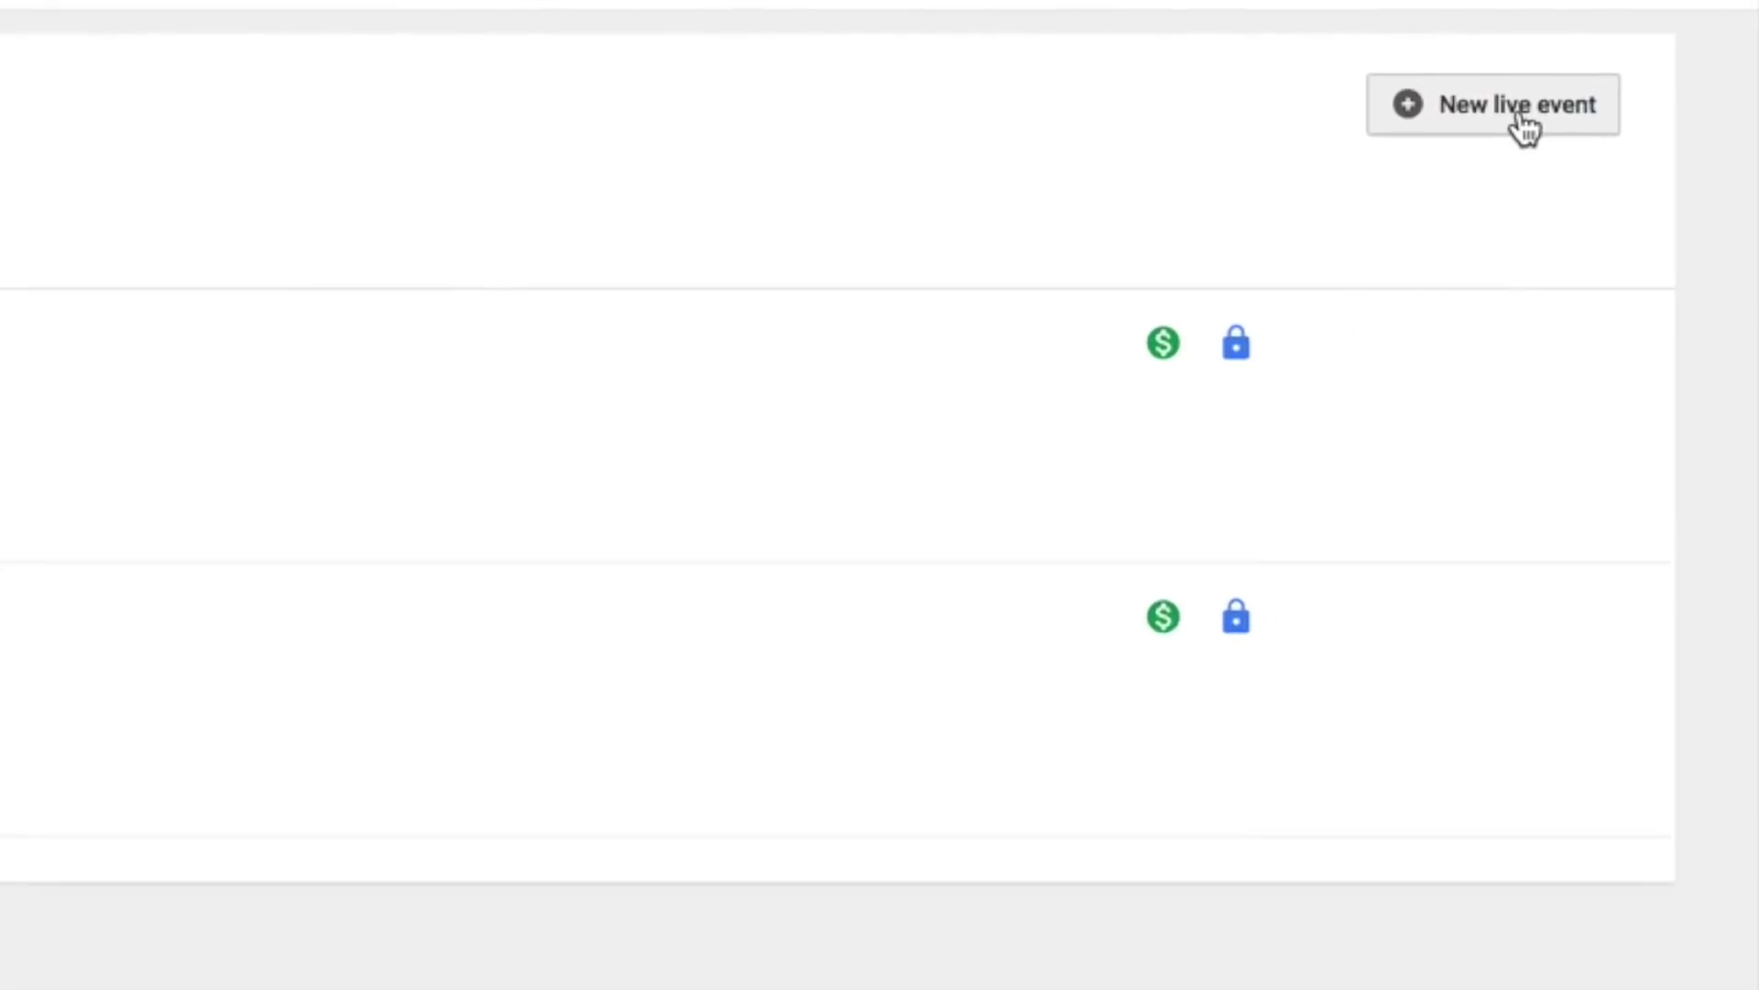
{"action": "left_click", "coordinate": [1523, 114]}
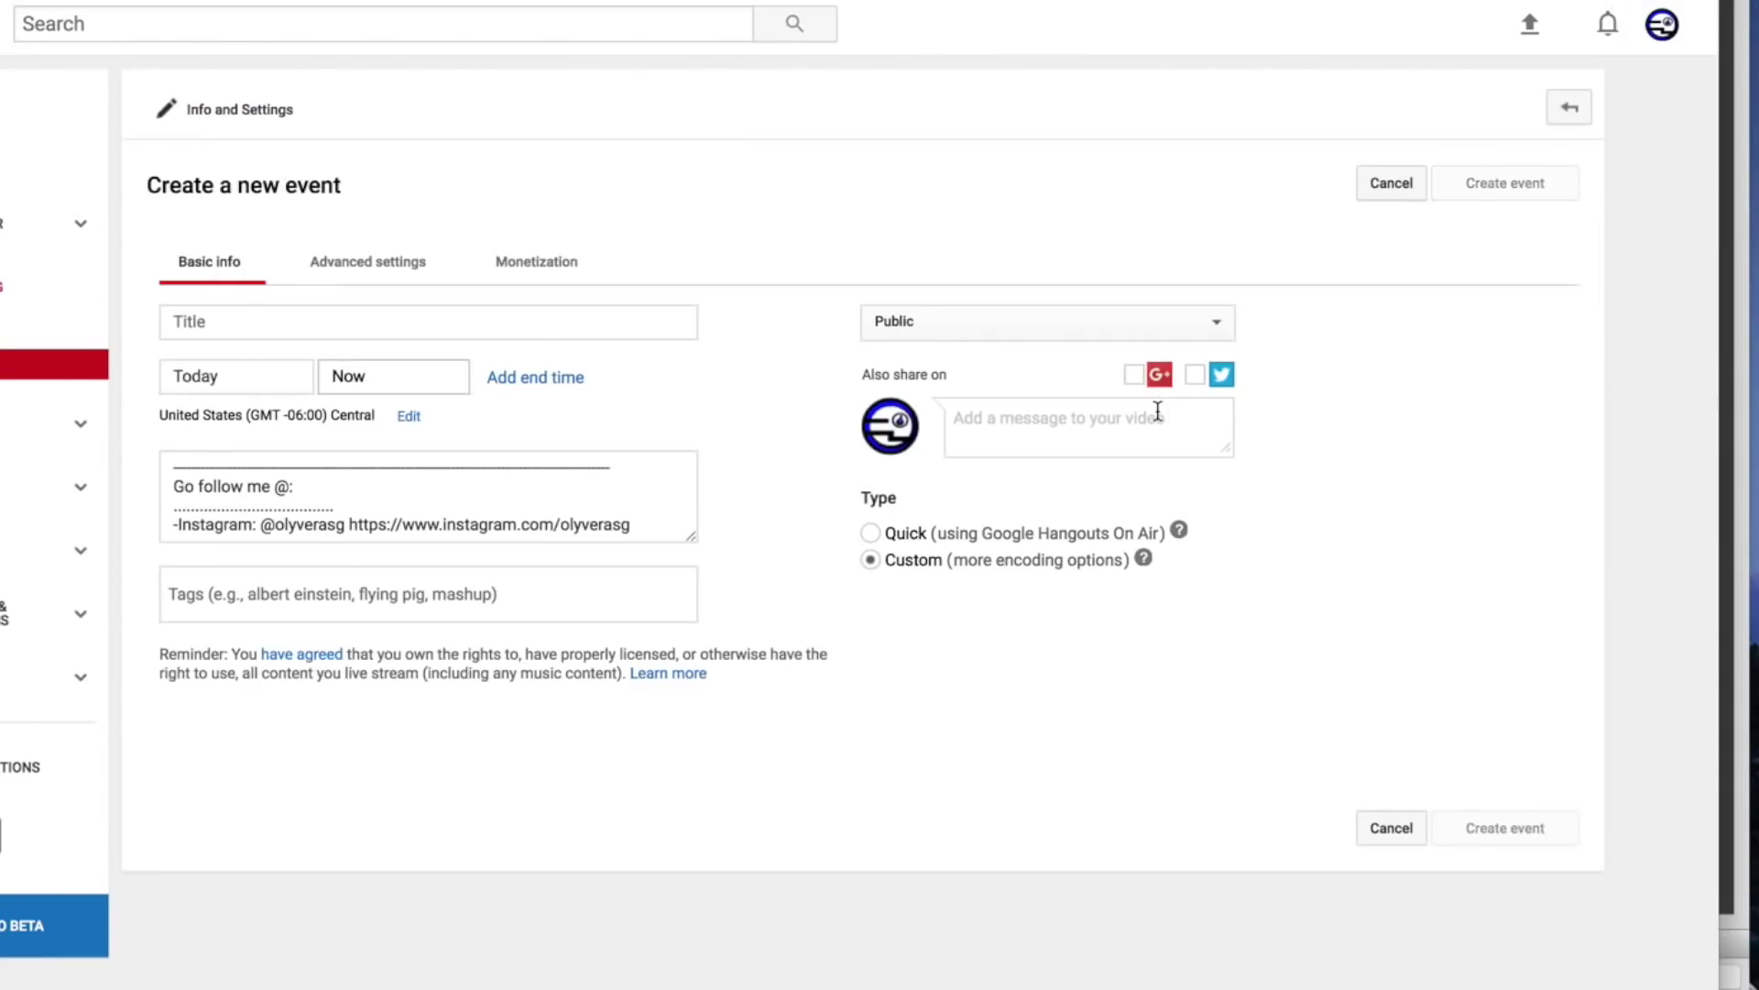
Create a private live event titled FORNTIRE FUNNY MOMENTS with the description "hi sub like"
{"action": "left_click", "coordinate": [1095, 326]}
{"action": "left_click", "coordinate": [985, 364]}
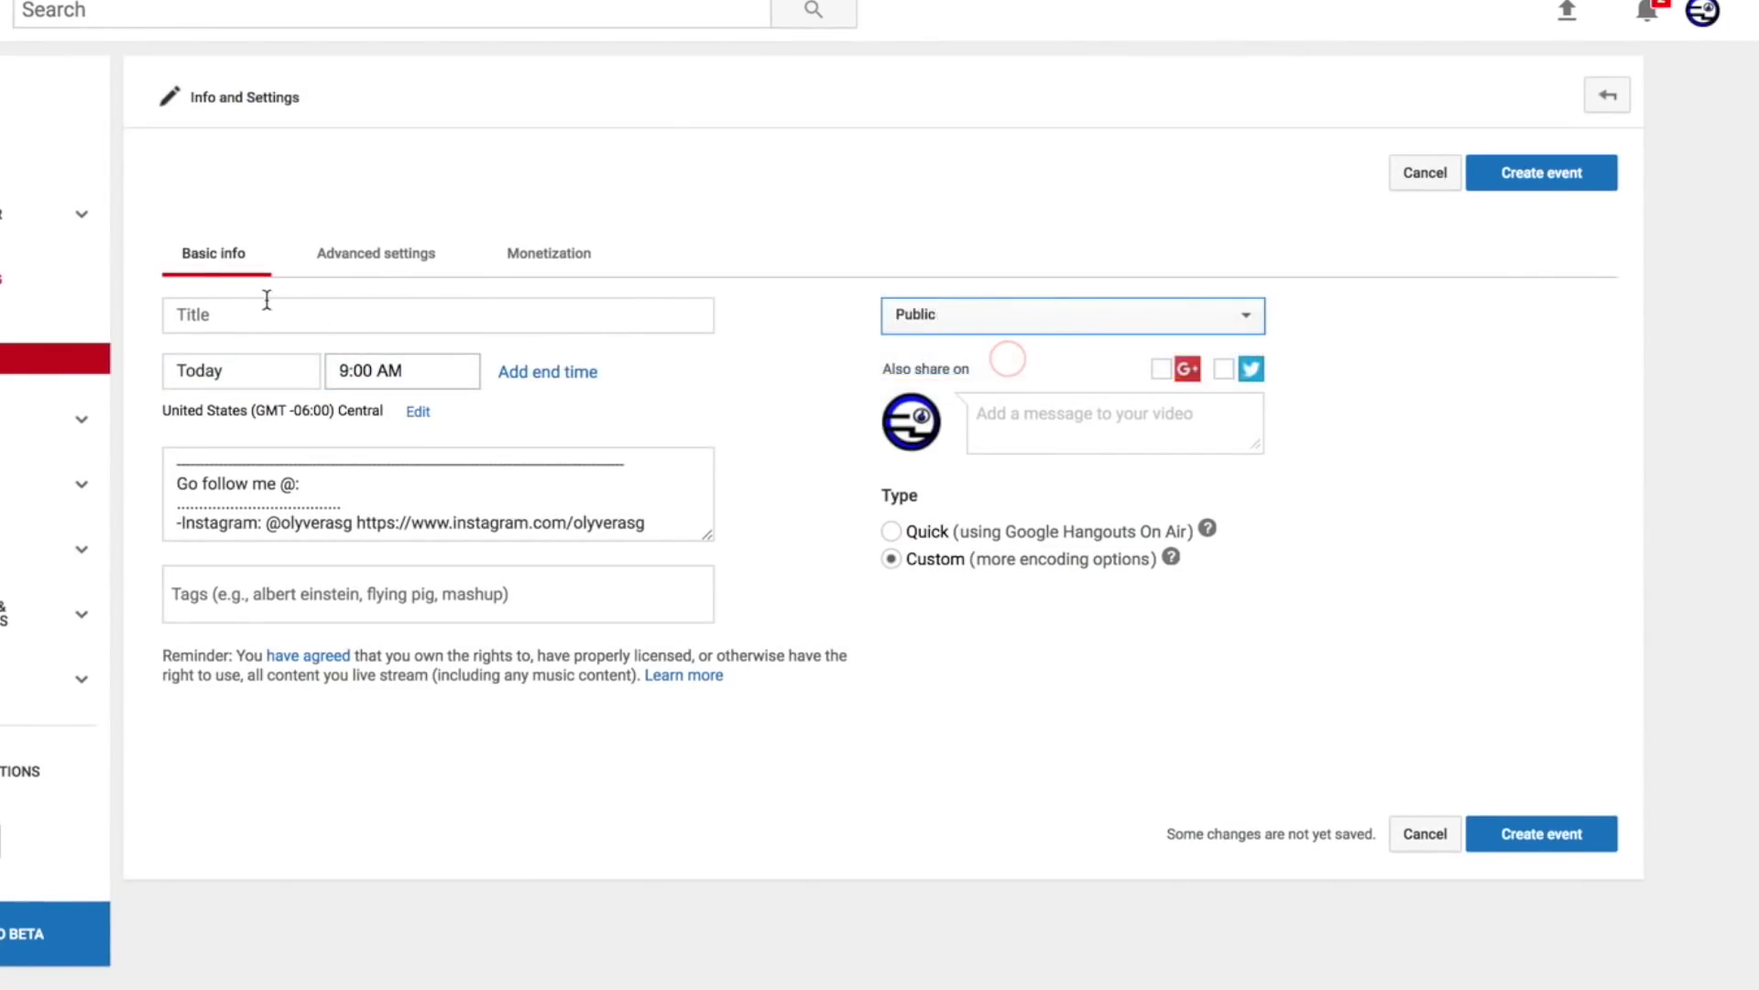
{"action": "left_click", "coordinate": [266, 299]}
{"action": "type", "text": "TES"}
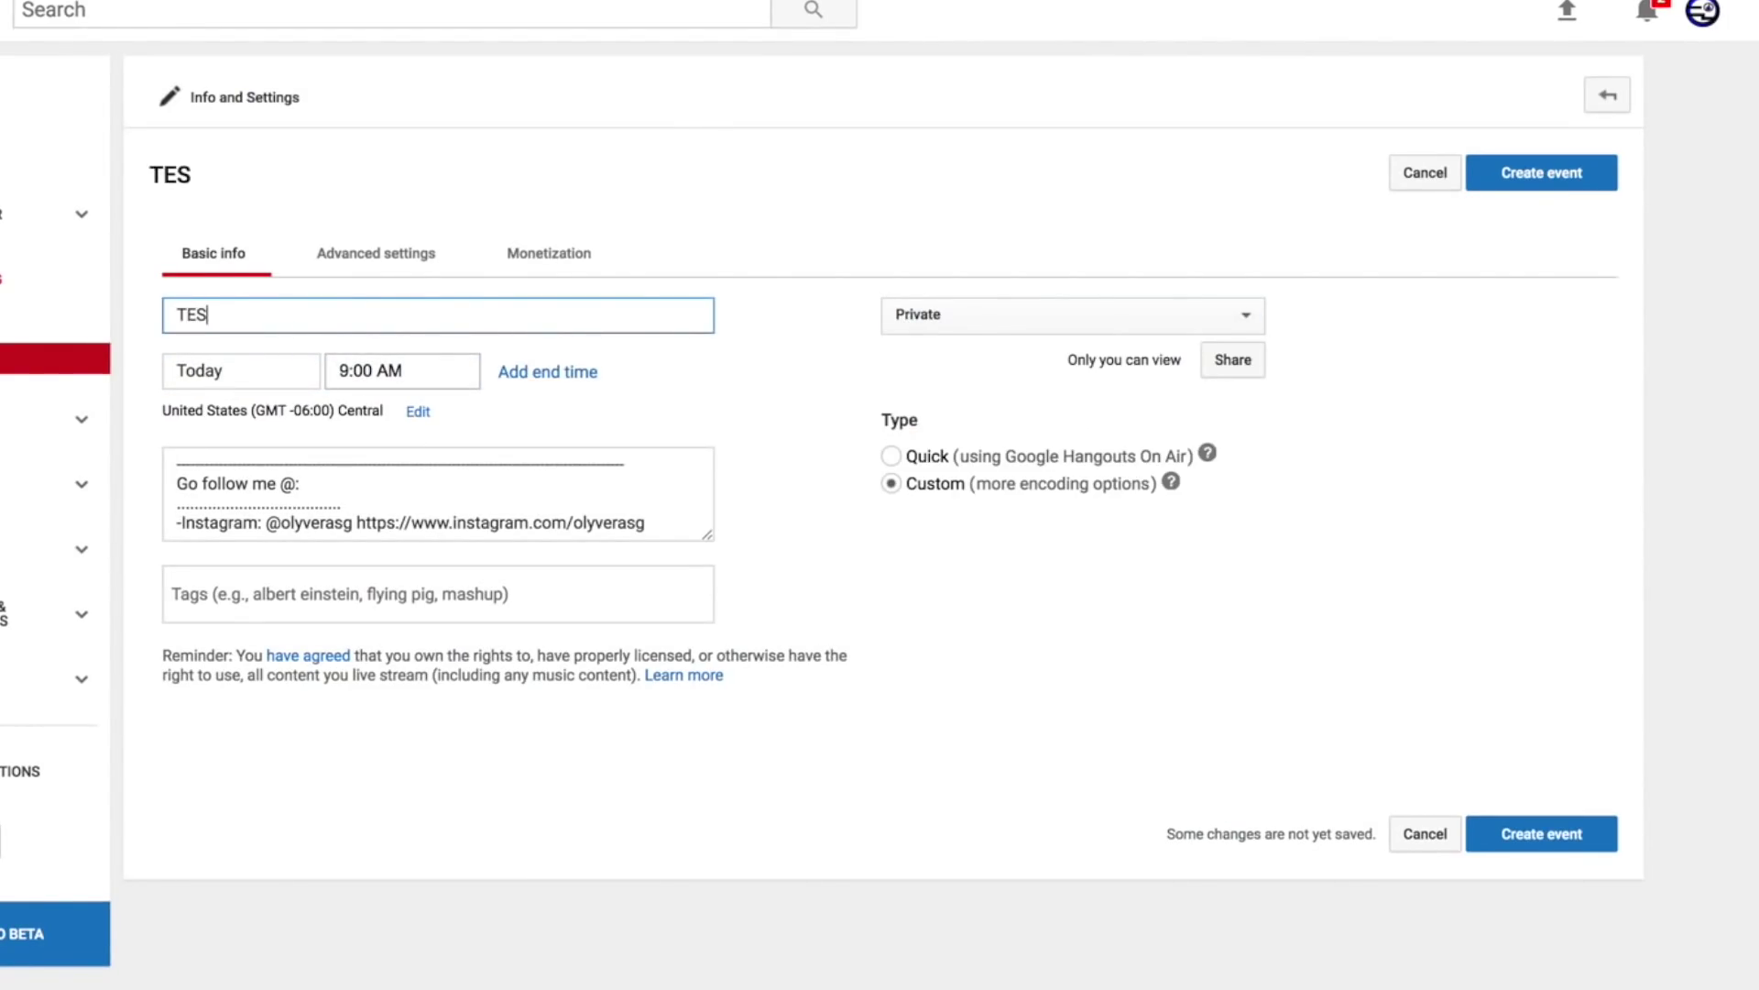
{"action": "type", "text": "TIRE FUNNY MOMENT"}
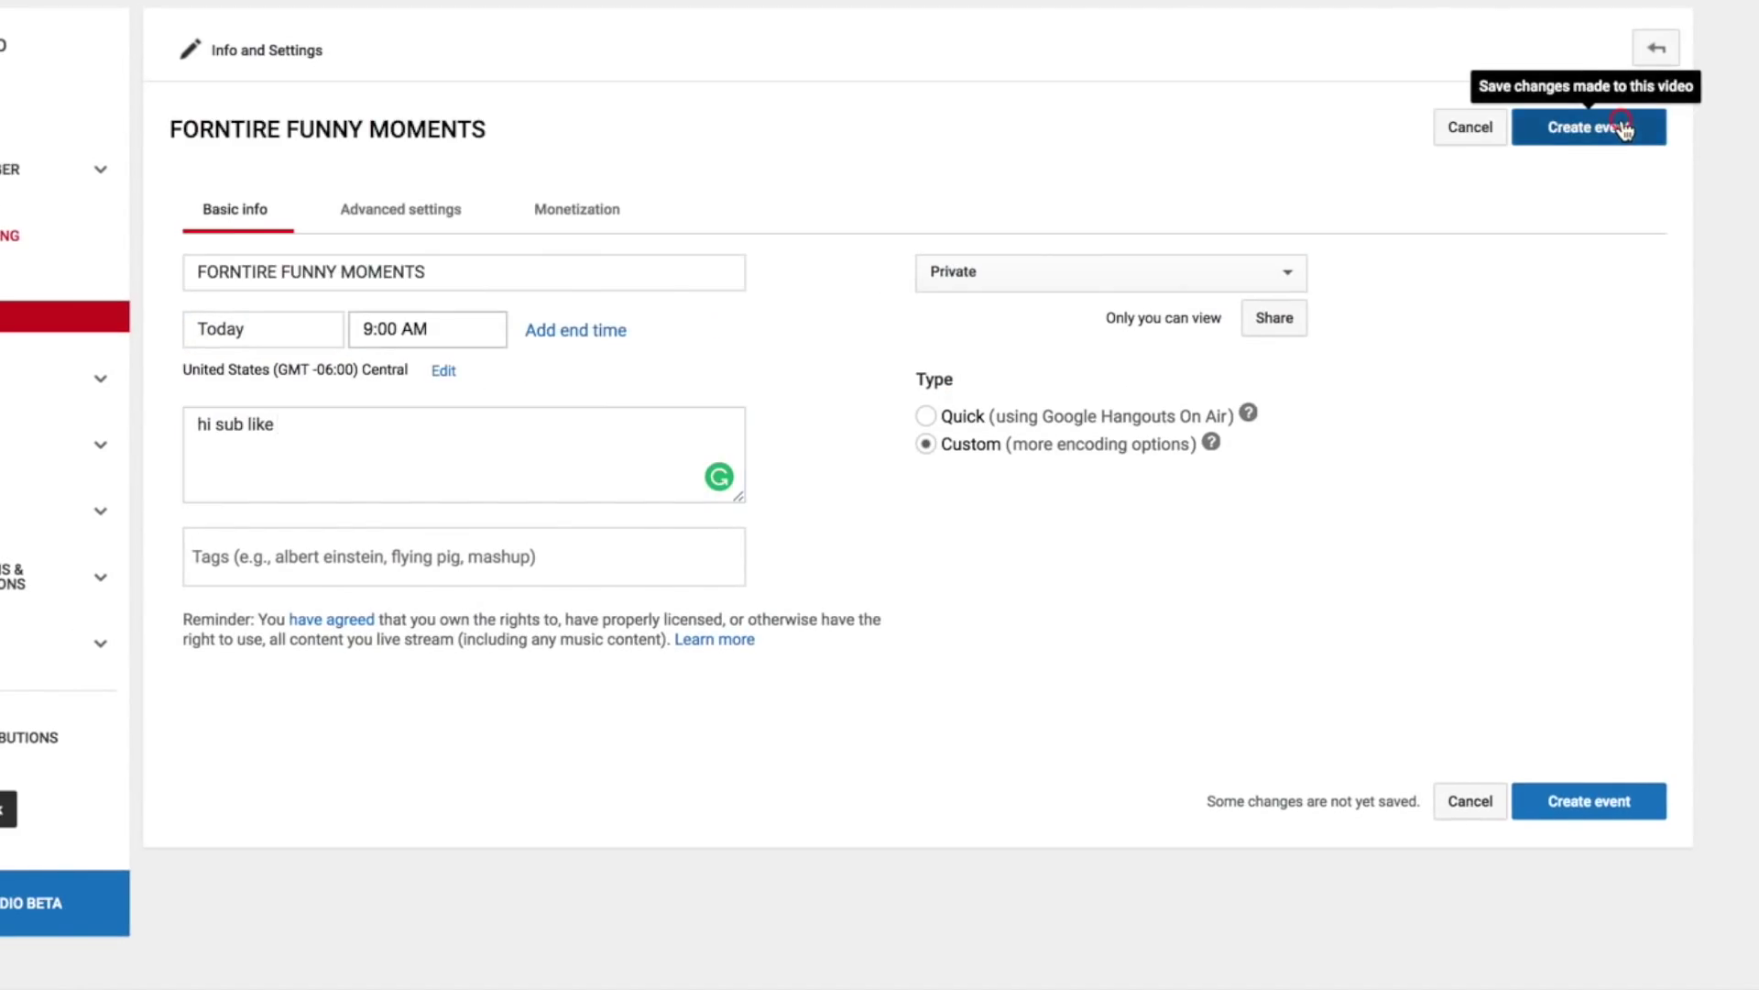
{"action": "left_click", "coordinate": [1623, 128]}
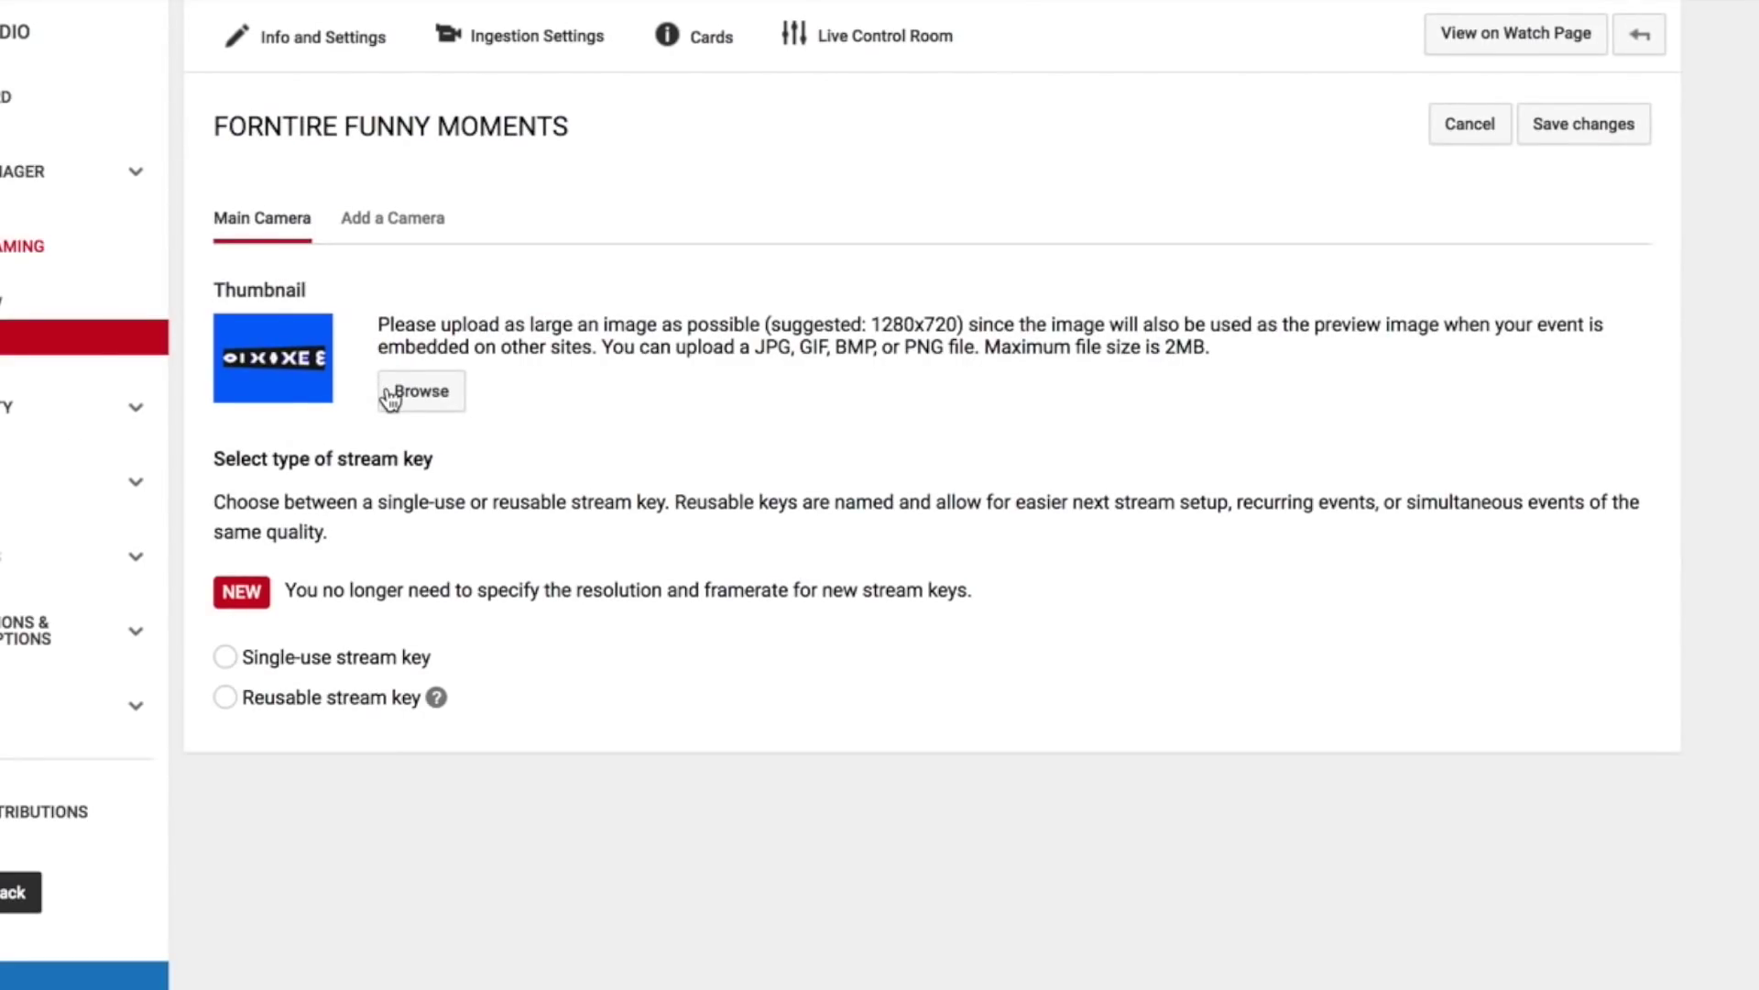
Upload a chicken picture as the event's thumbnail and select a single-use stream key
{"action": "left_click", "coordinate": [408, 396]}
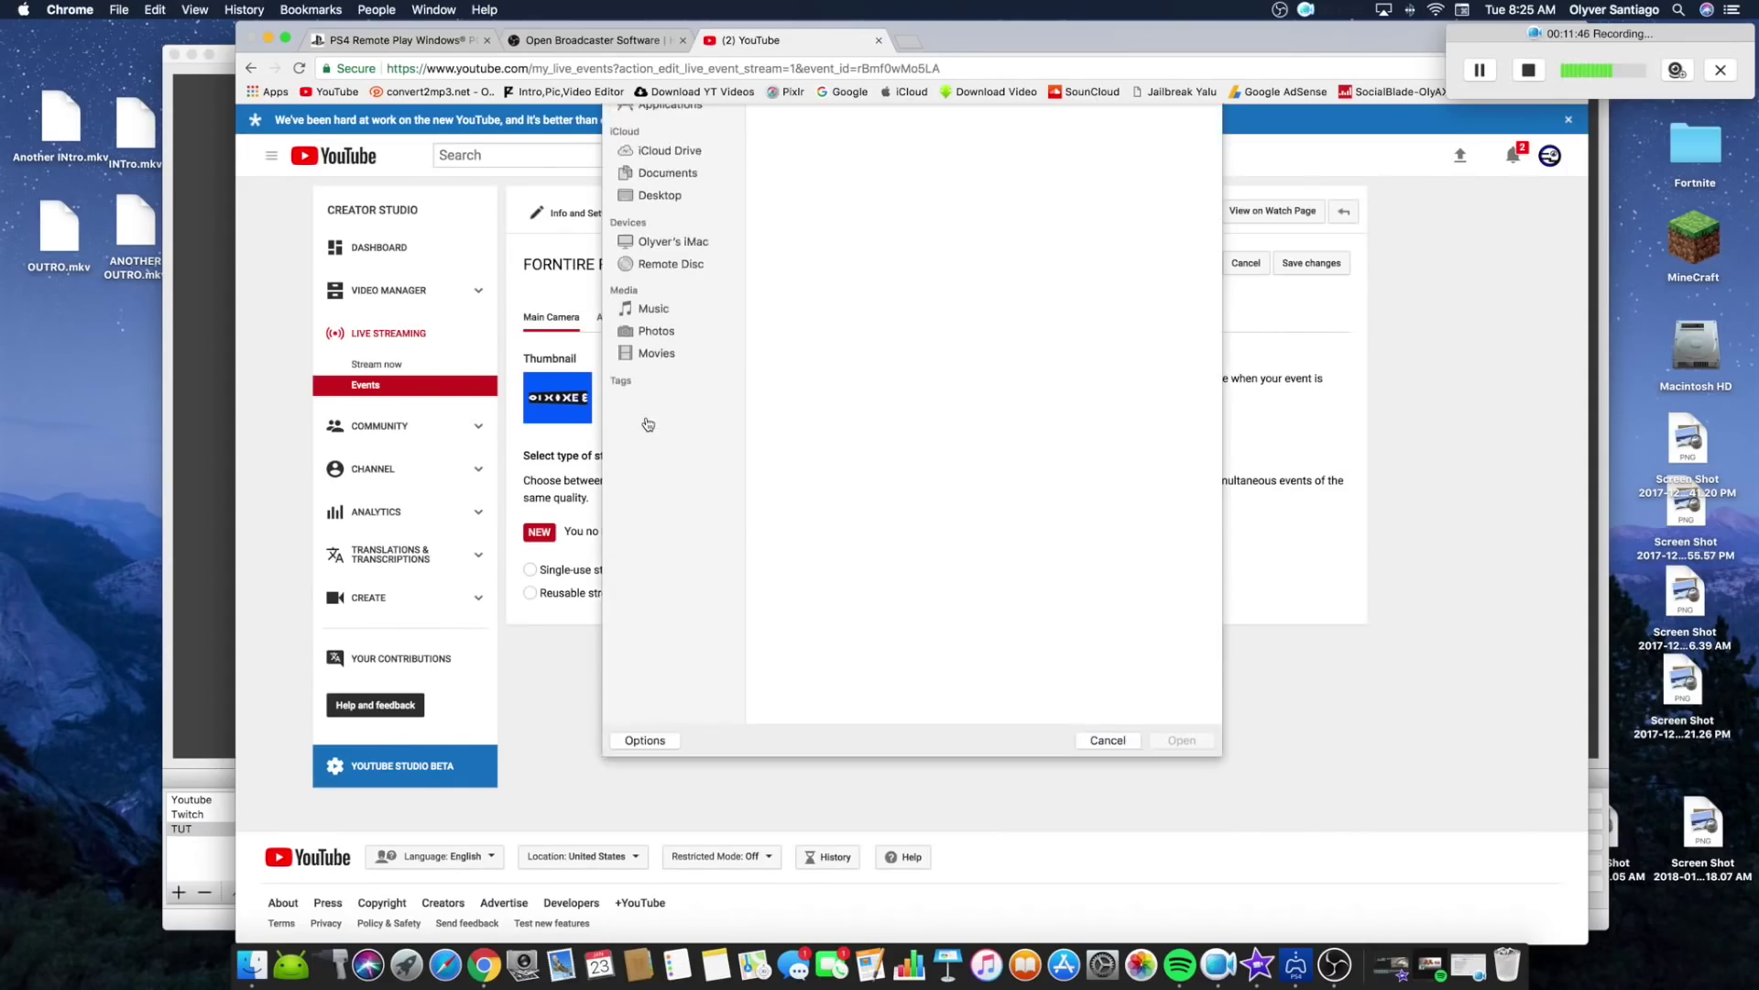
{"action": "left_click", "coordinate": [668, 231]}
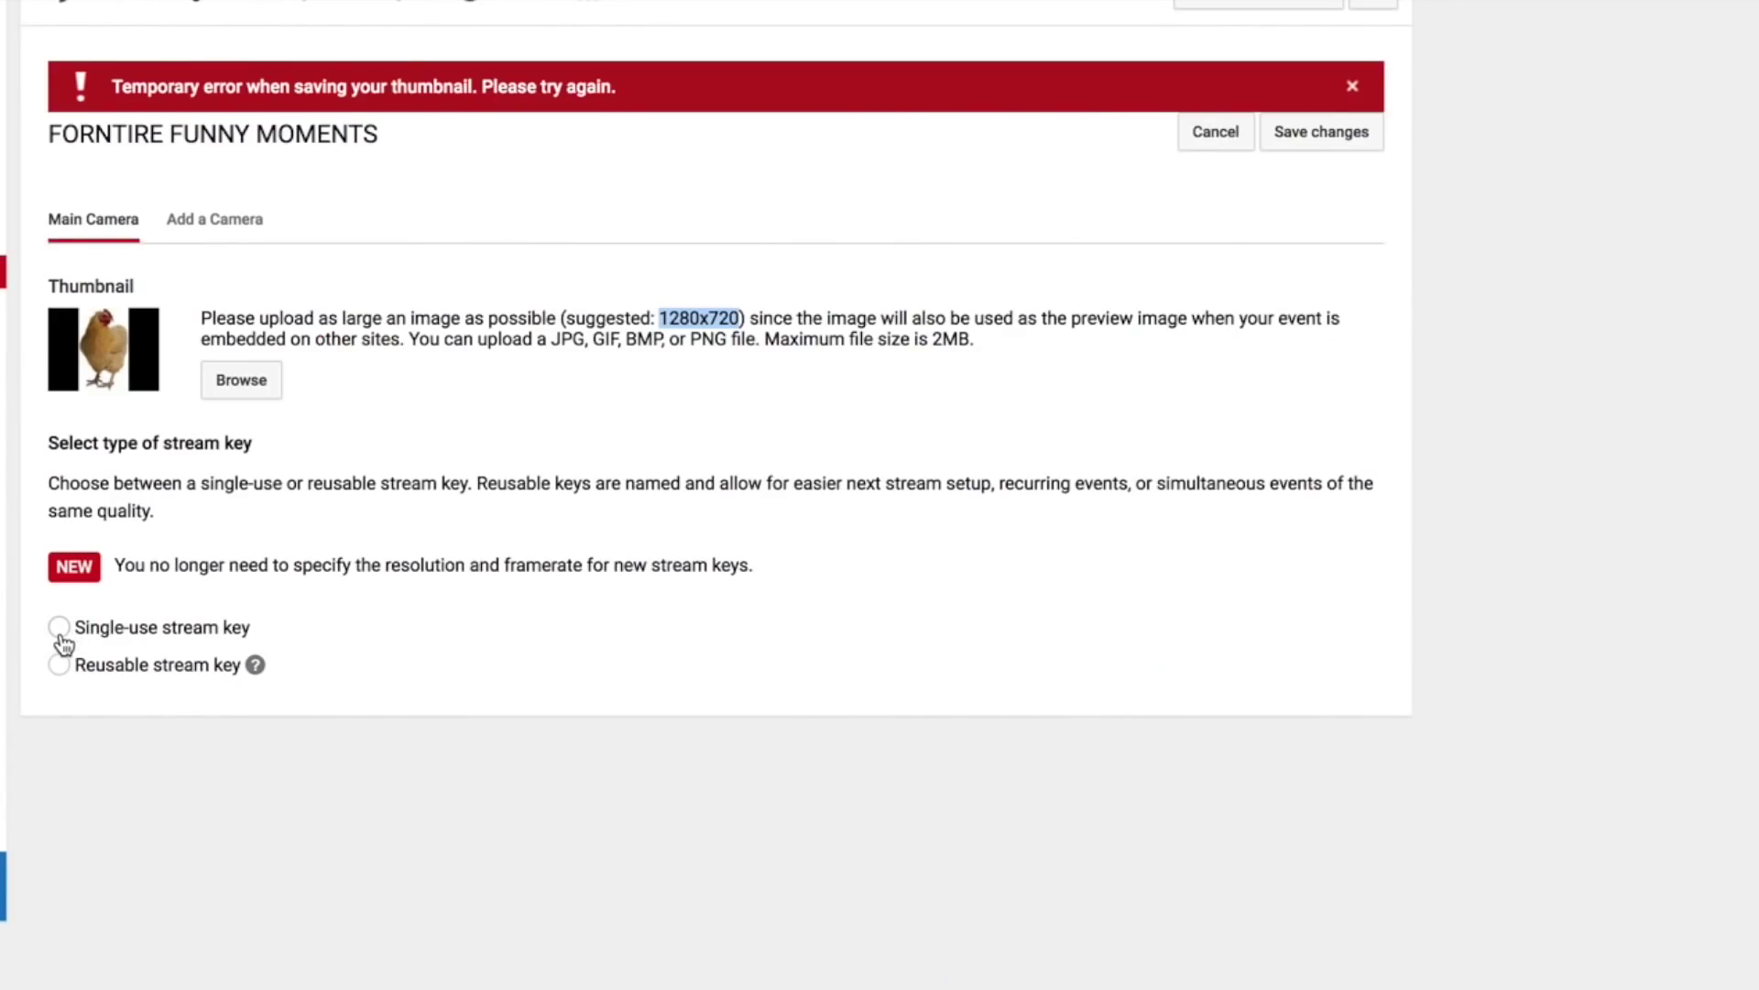
{"action": "left_click", "coordinate": [61, 629]}
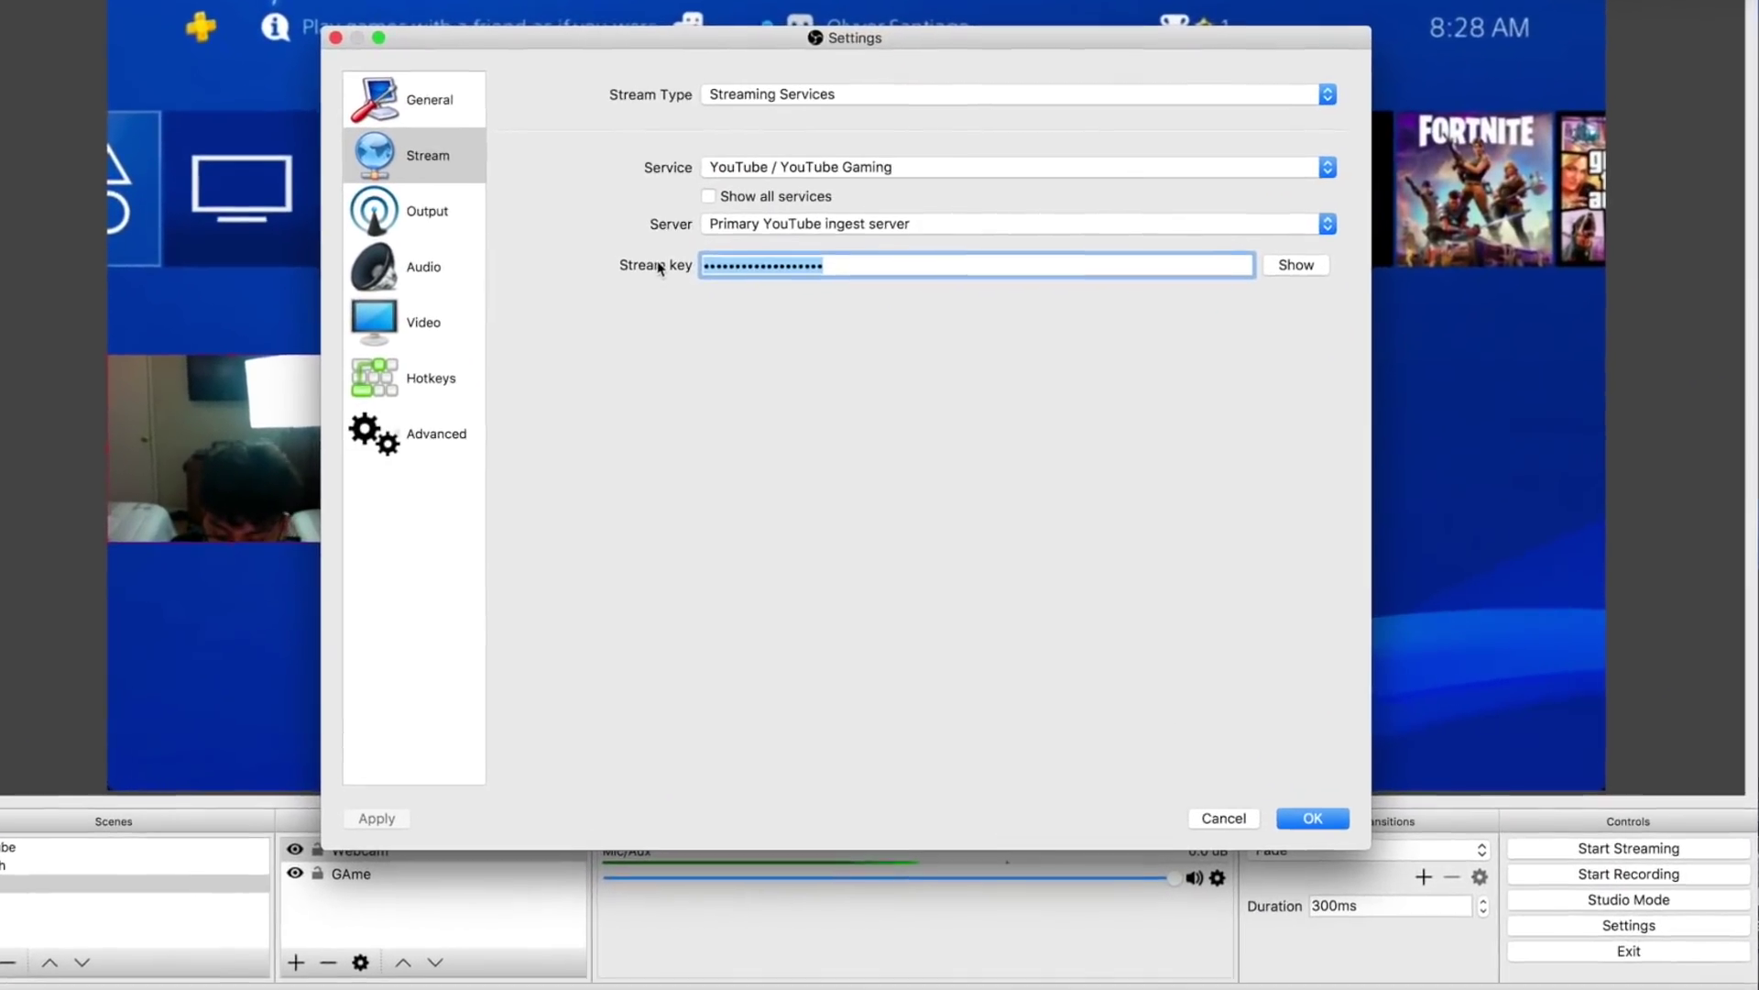
Replace the stream key in the OBS stream settings with the copied YouTube stream key and accept the settings
{"action": "key", "text": "super+a"}
{"action": "key", "text": "BackSpace"}
{"action": "key", "text": "super+v"}
{"action": "left_click", "coordinate": [1362, 852]}
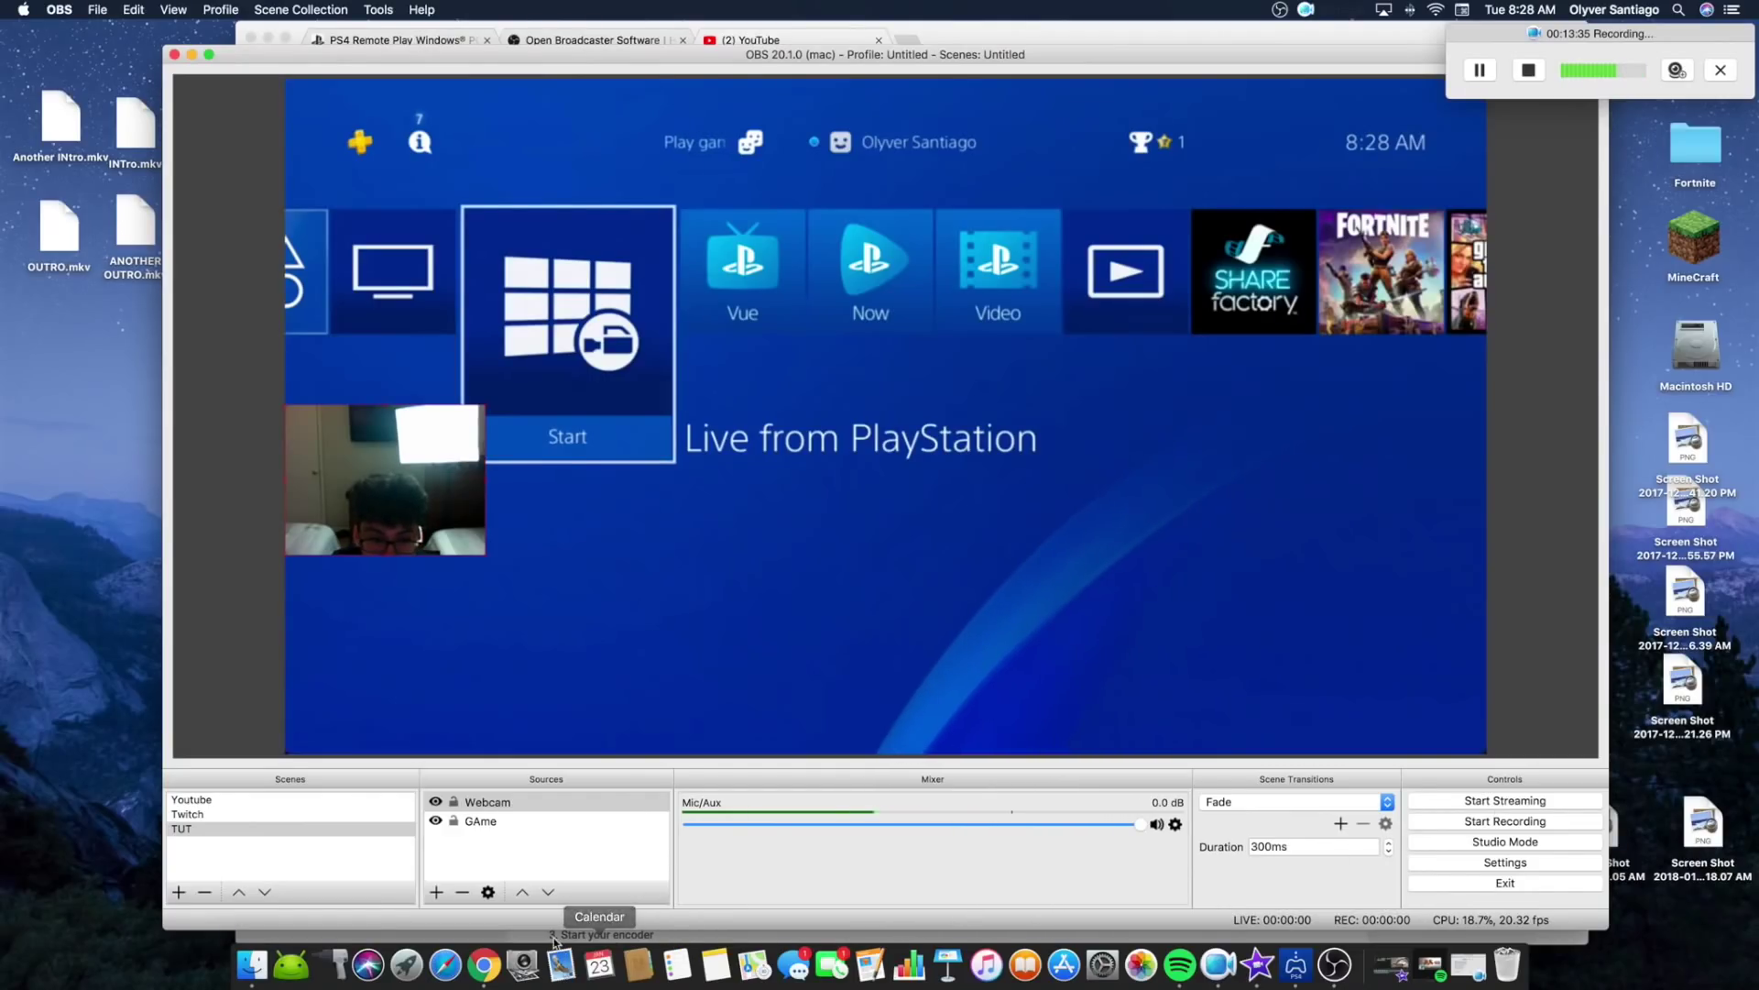
Switch to Chrome to return to the live event's Live Control Room on YouTube
{"action": "left_click", "coordinate": [478, 962]}
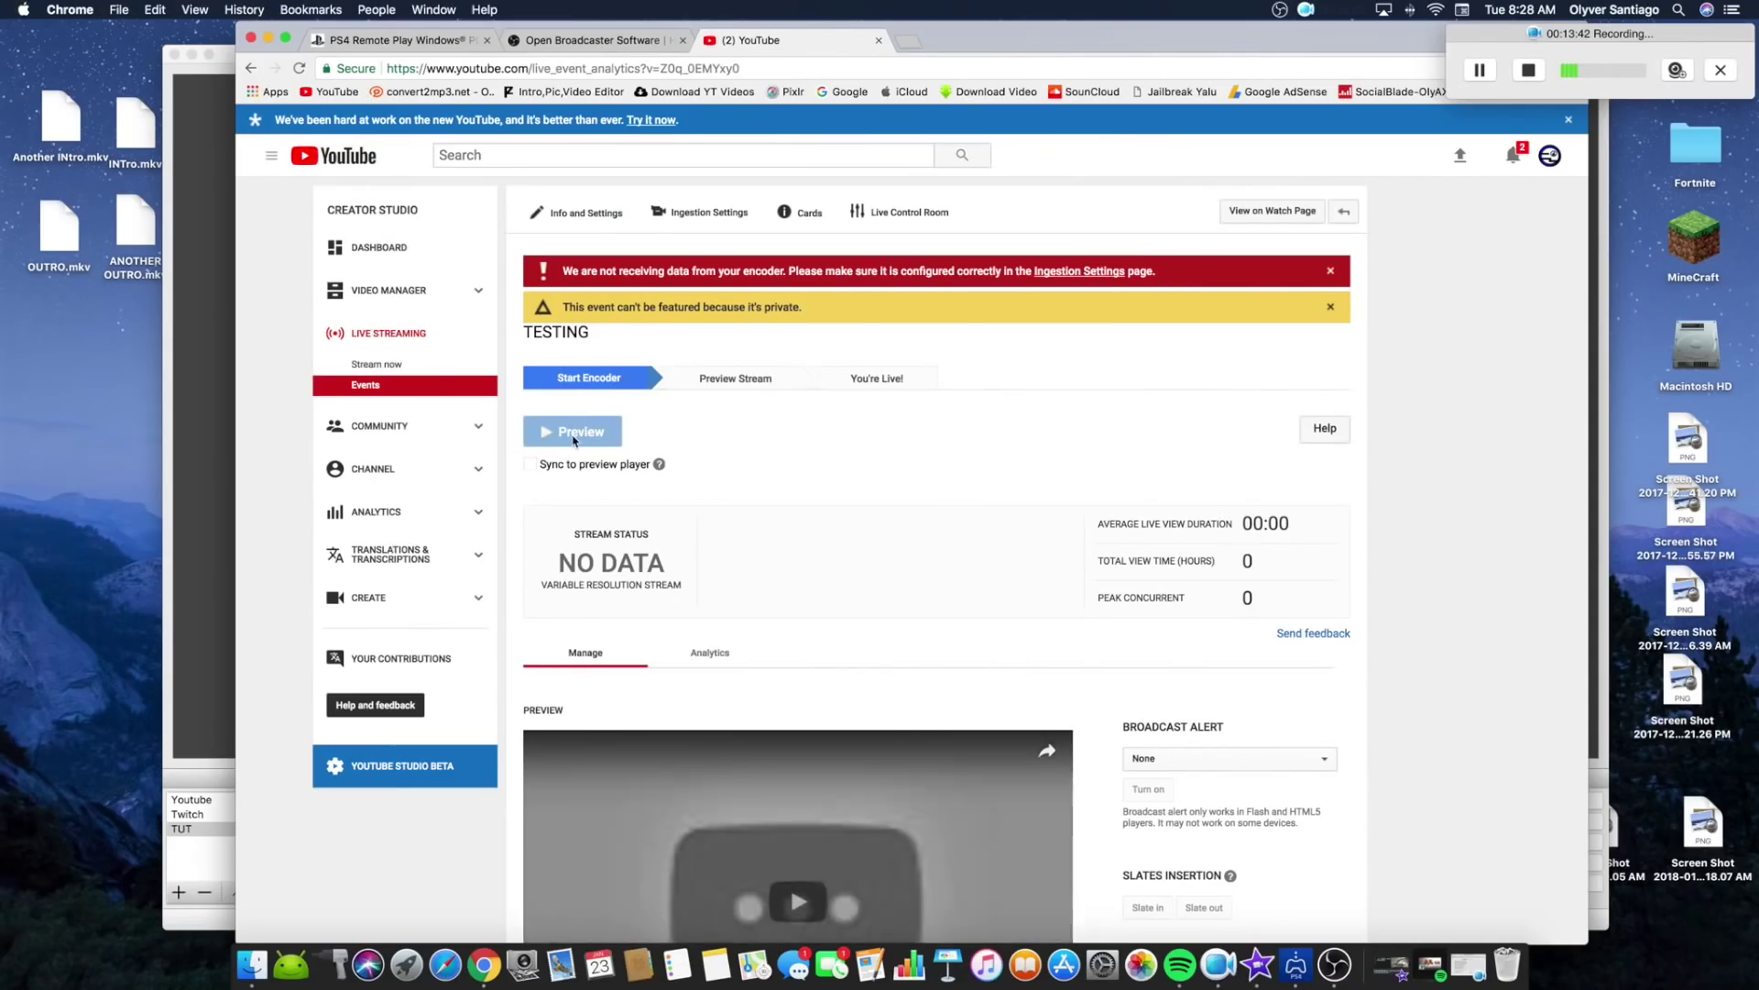